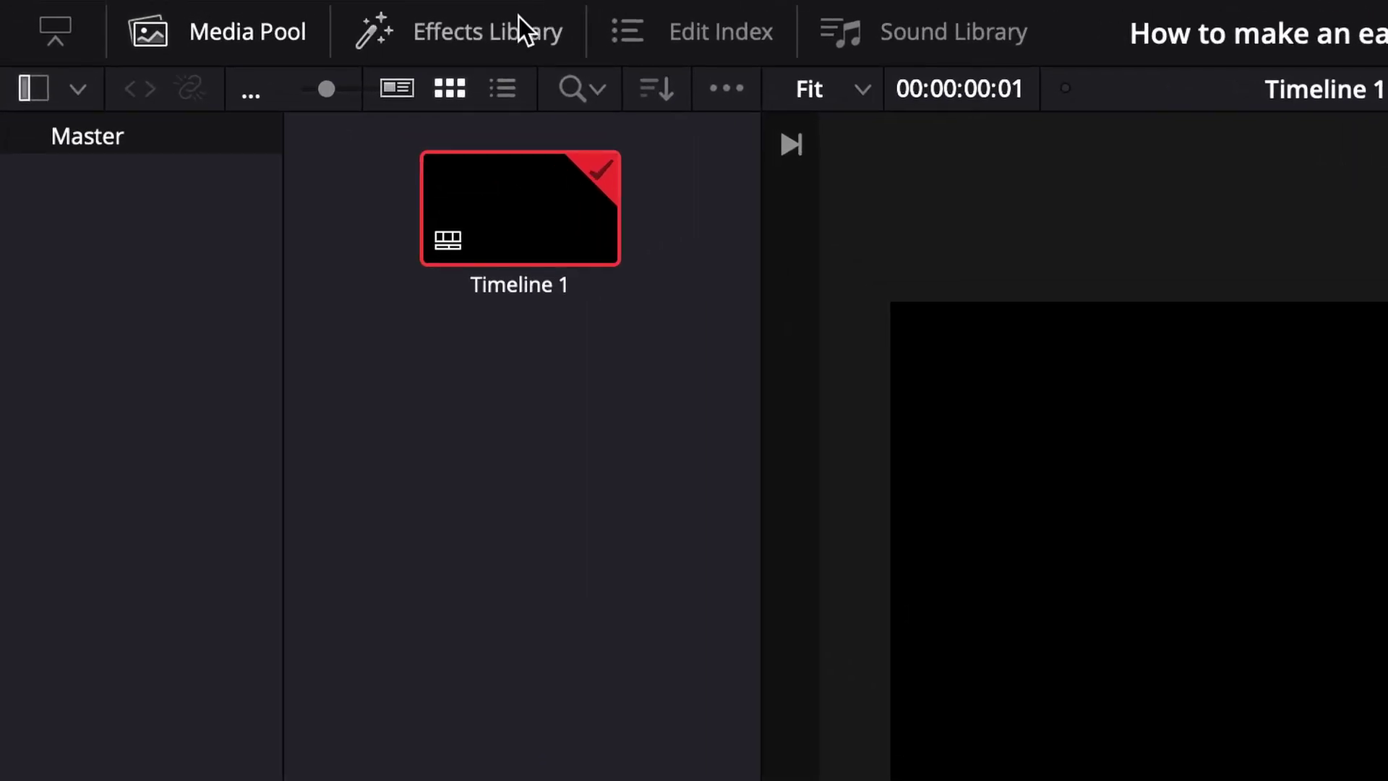
Step: Place a Fusion Composition from the Effects library at the start of track V1 and select it
click(519, 31)
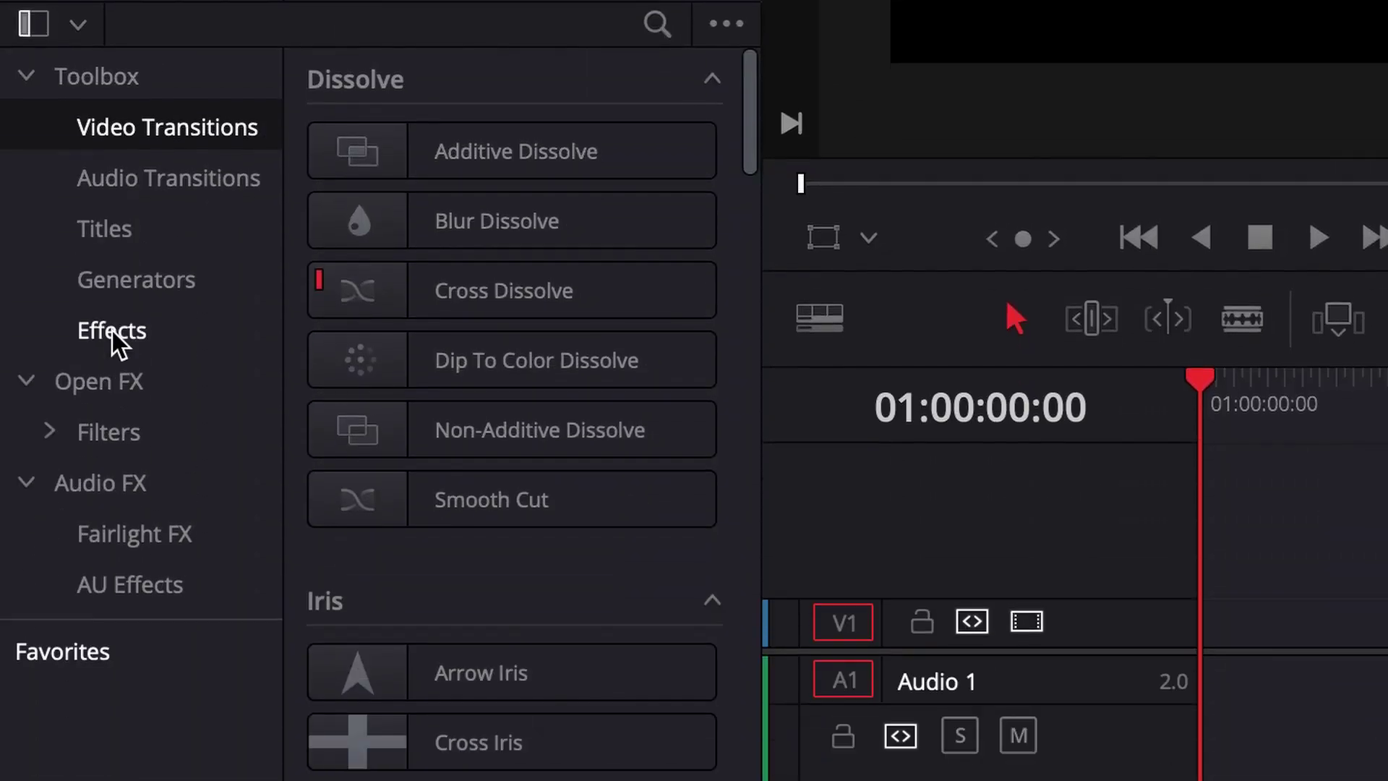
click(115, 334)
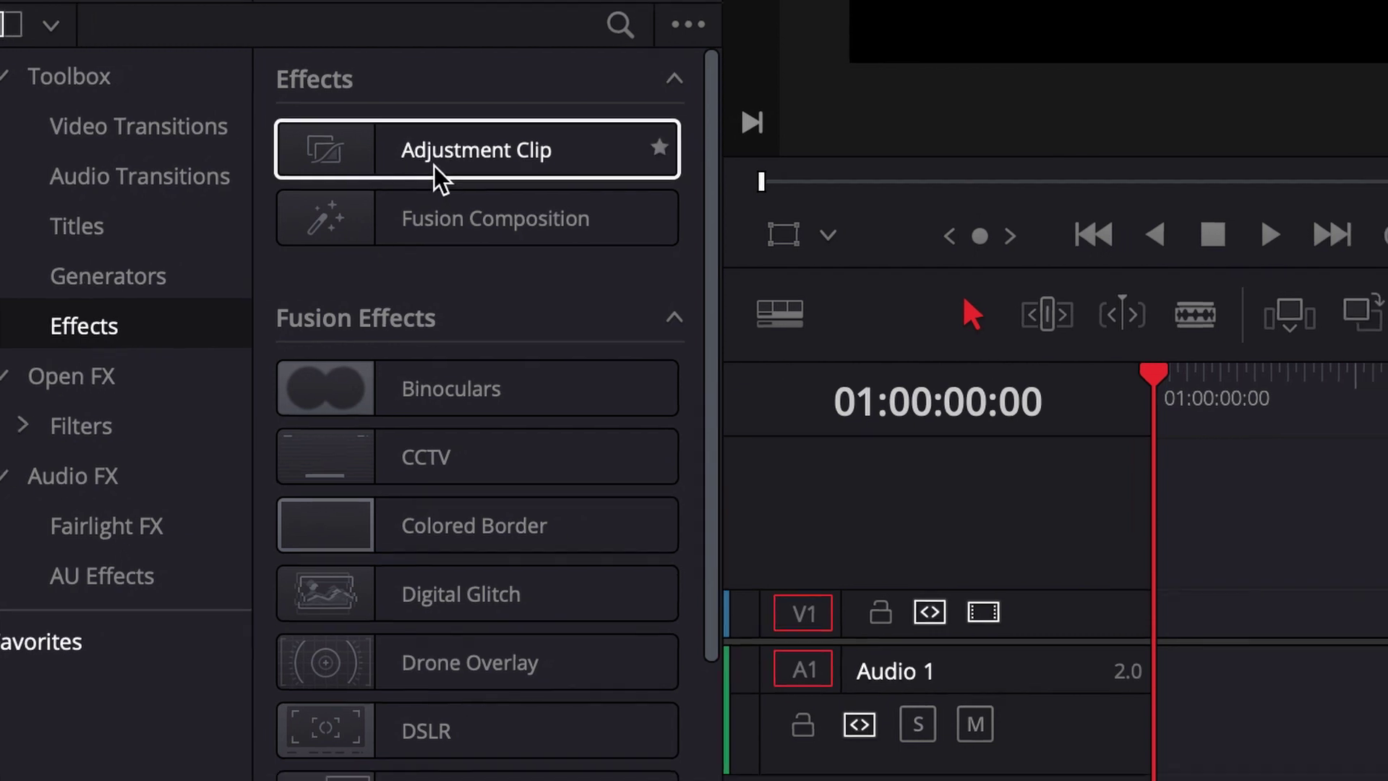
drag(441, 220, 1175, 655)
drag(738, 560, 768, 561)
click(849, 557)
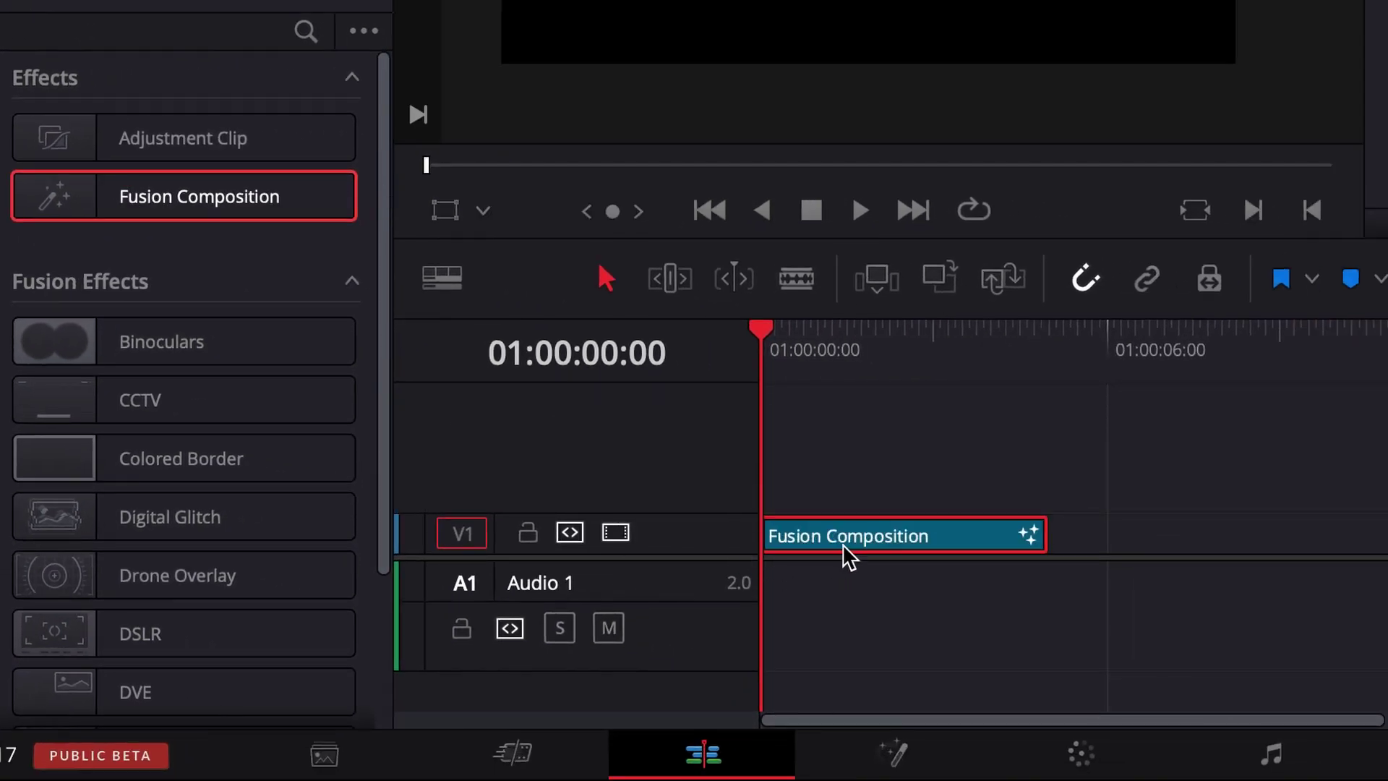
Step: In Fusion, add a Text+ node linked to MediaOut1 reading 'FUSION TUTORIAL'
click(876, 744)
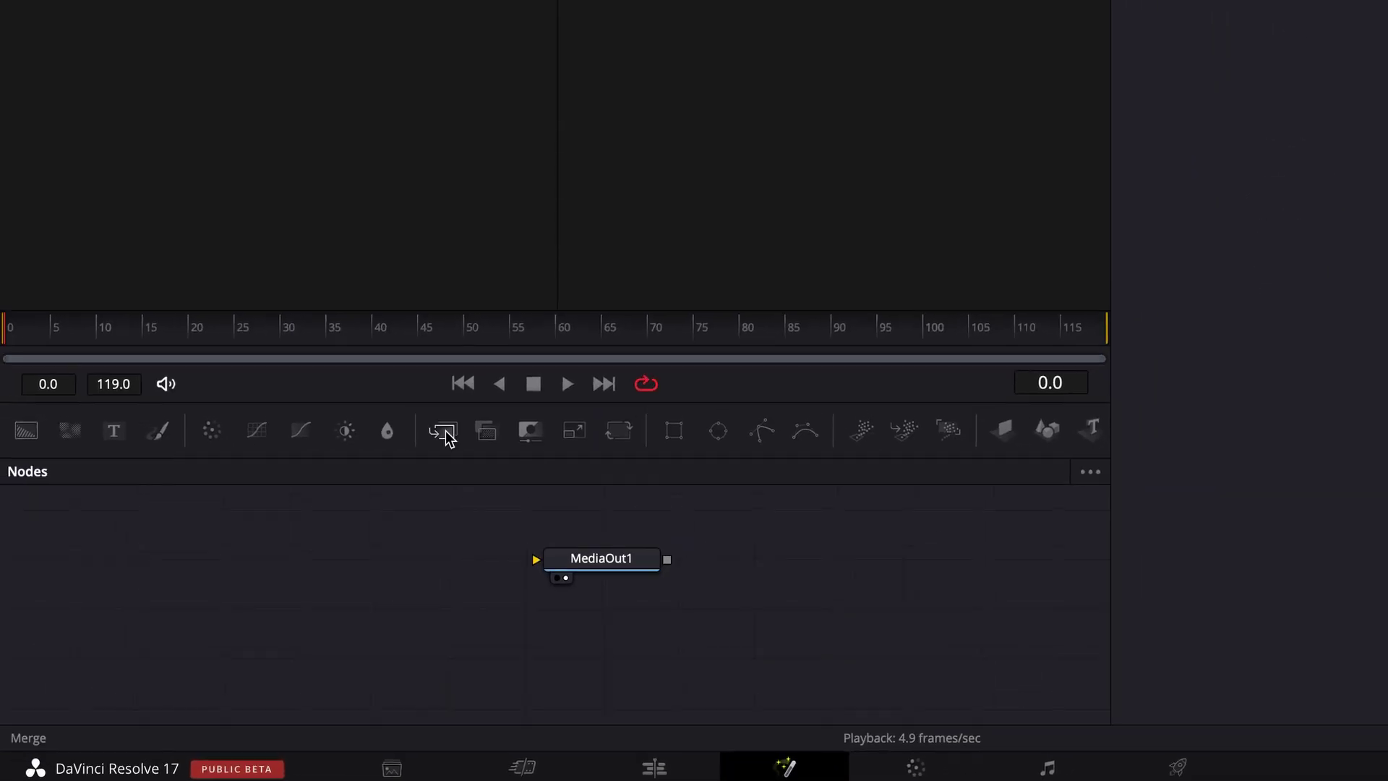
drag(594, 572, 714, 649)
drag(116, 433, 658, 630)
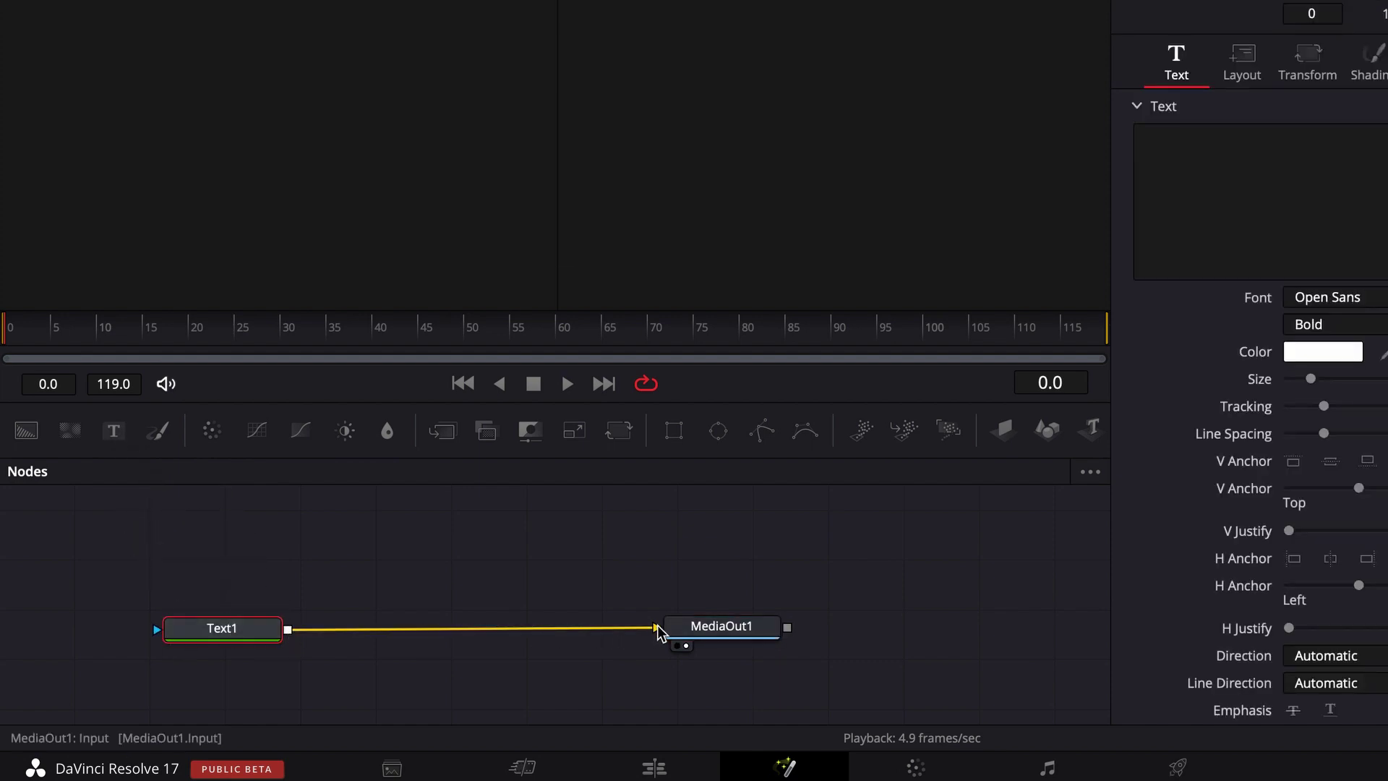
click(1172, 140)
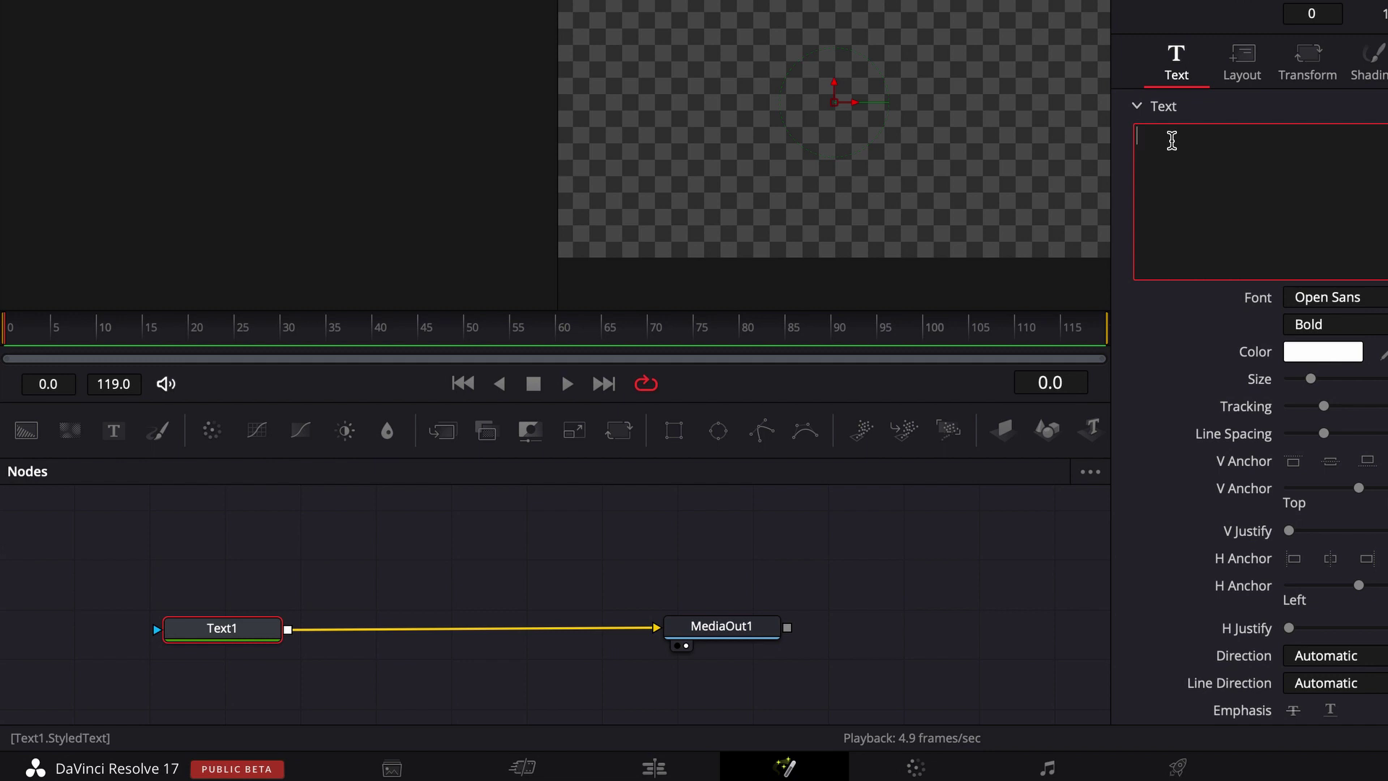
text(FUSION TUTORIAL)
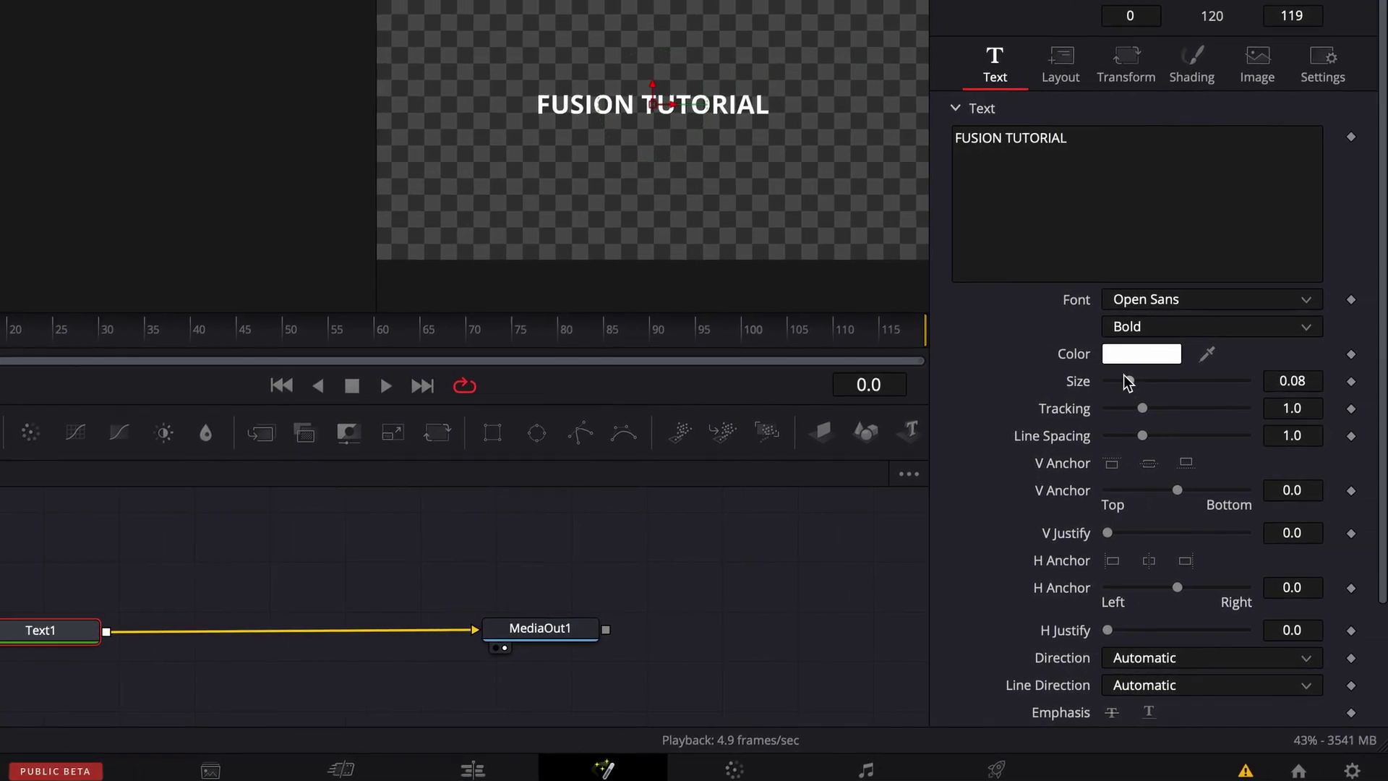
Step: Enlarge the title text to size 0.122 and add a Background node
drag(1262, 379, 1274, 381)
drag(1141, 454, 1143, 454)
click(1275, 16)
click(1275, 16)
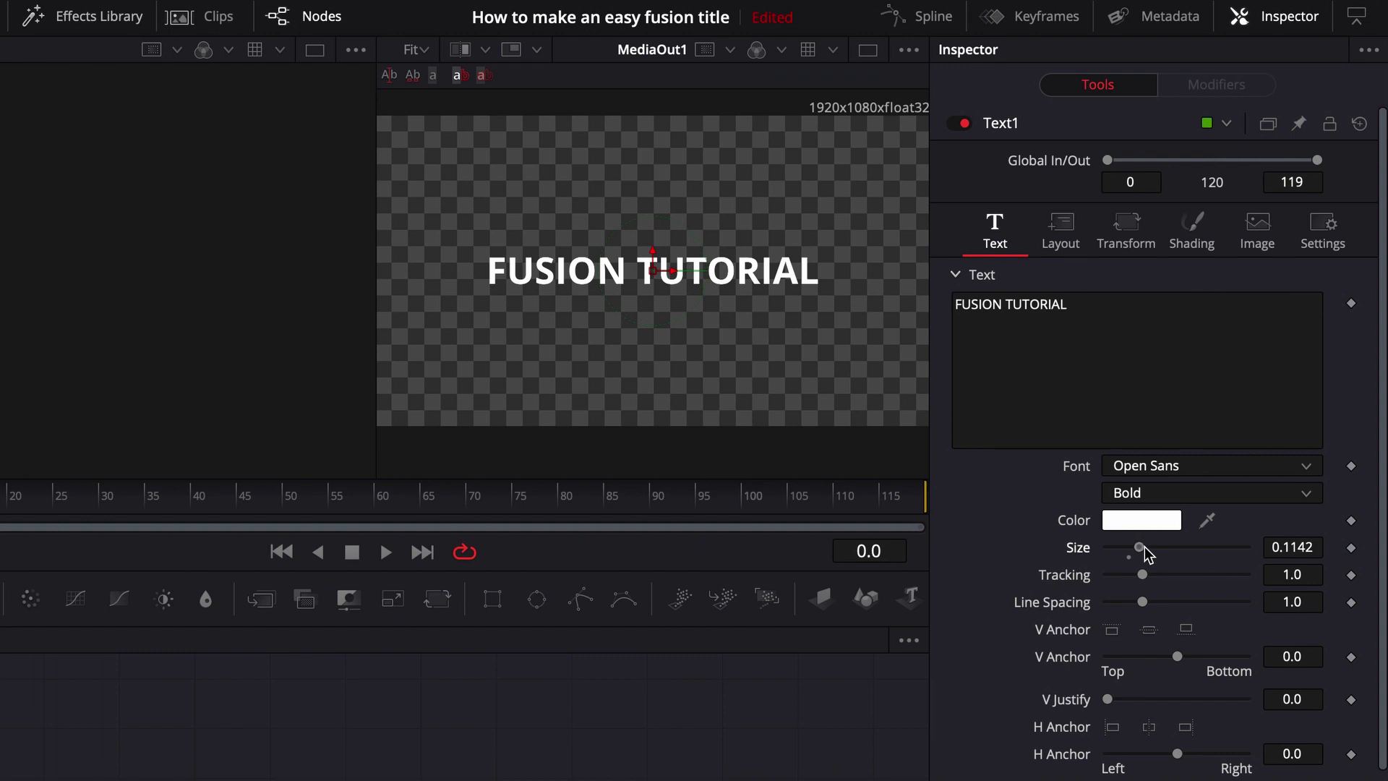
drag(1149, 554, 1152, 553)
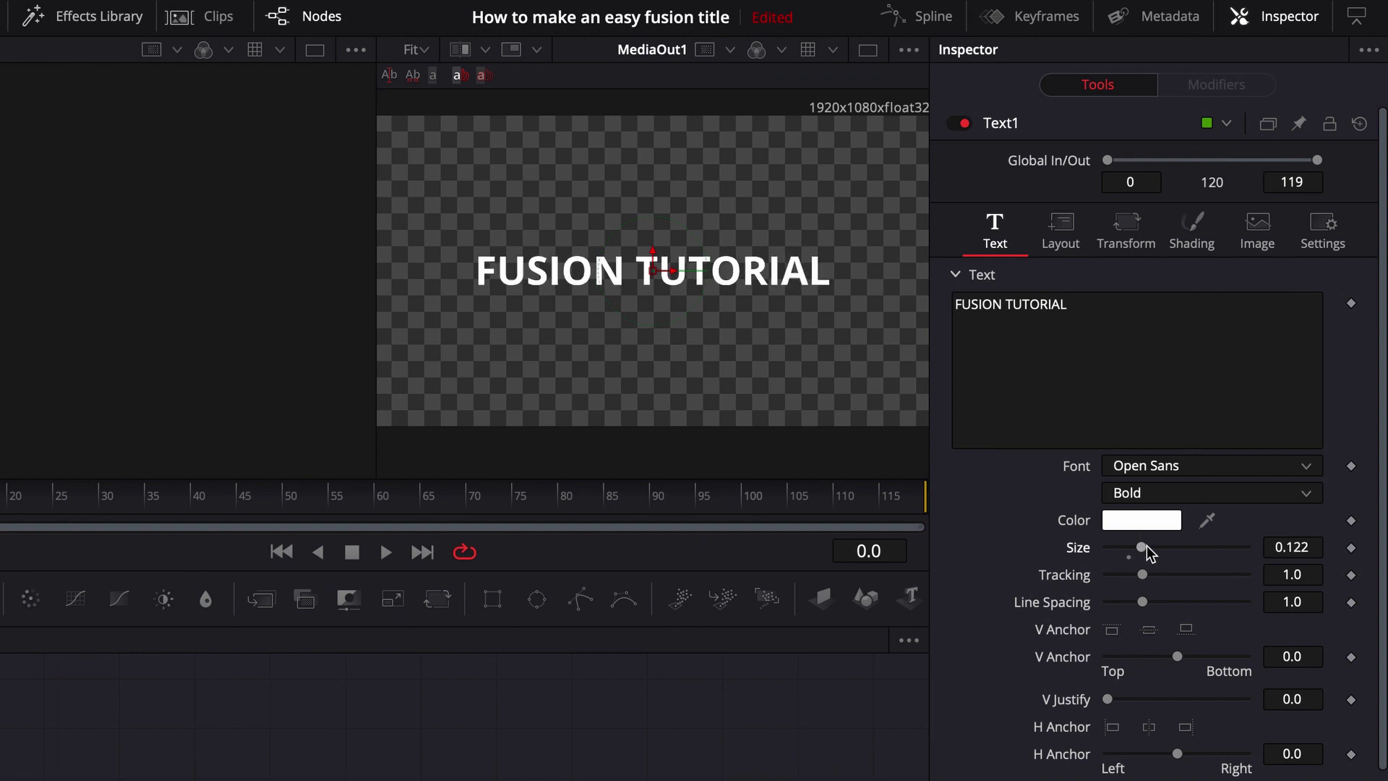
drag(21, 471, 245, 581)
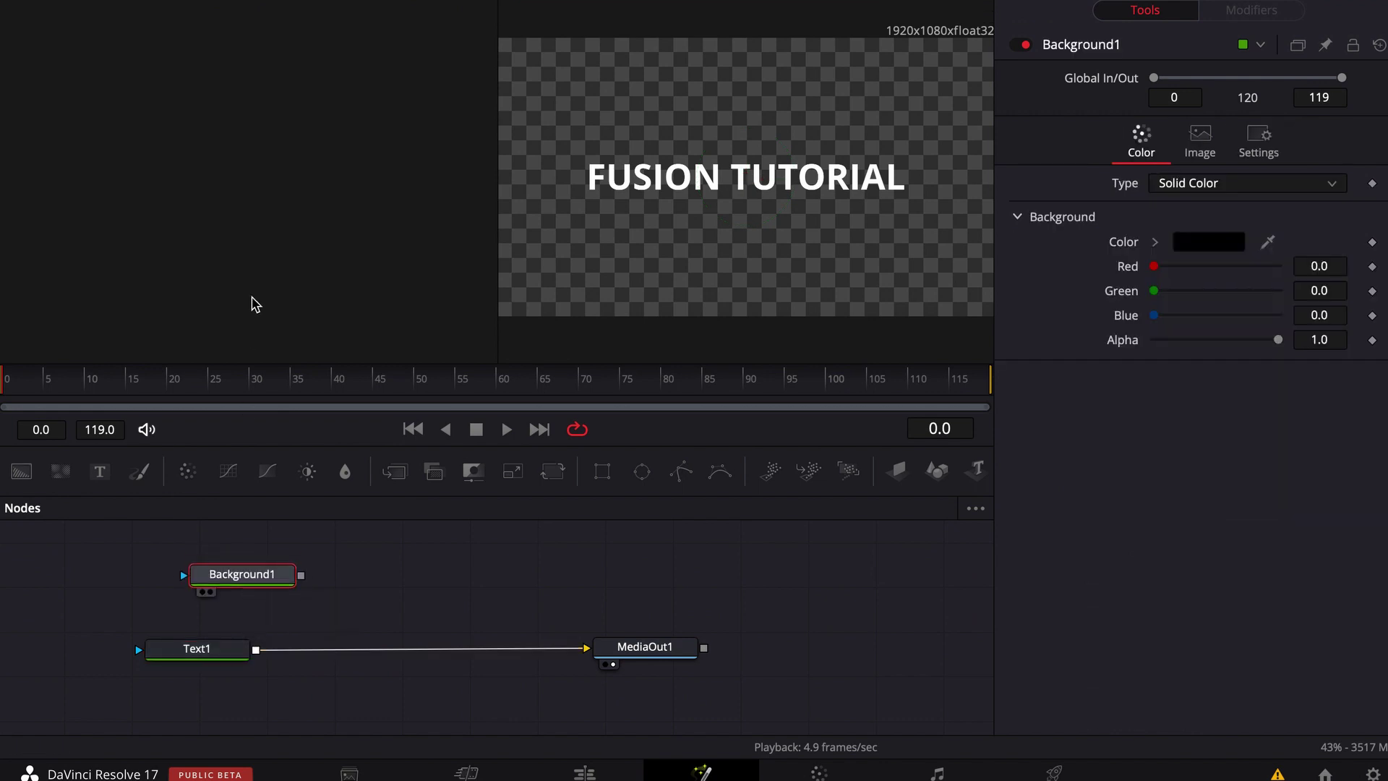
Step: View Background1 and mask it with a Rectangle node nudged slightly downward
key(1)
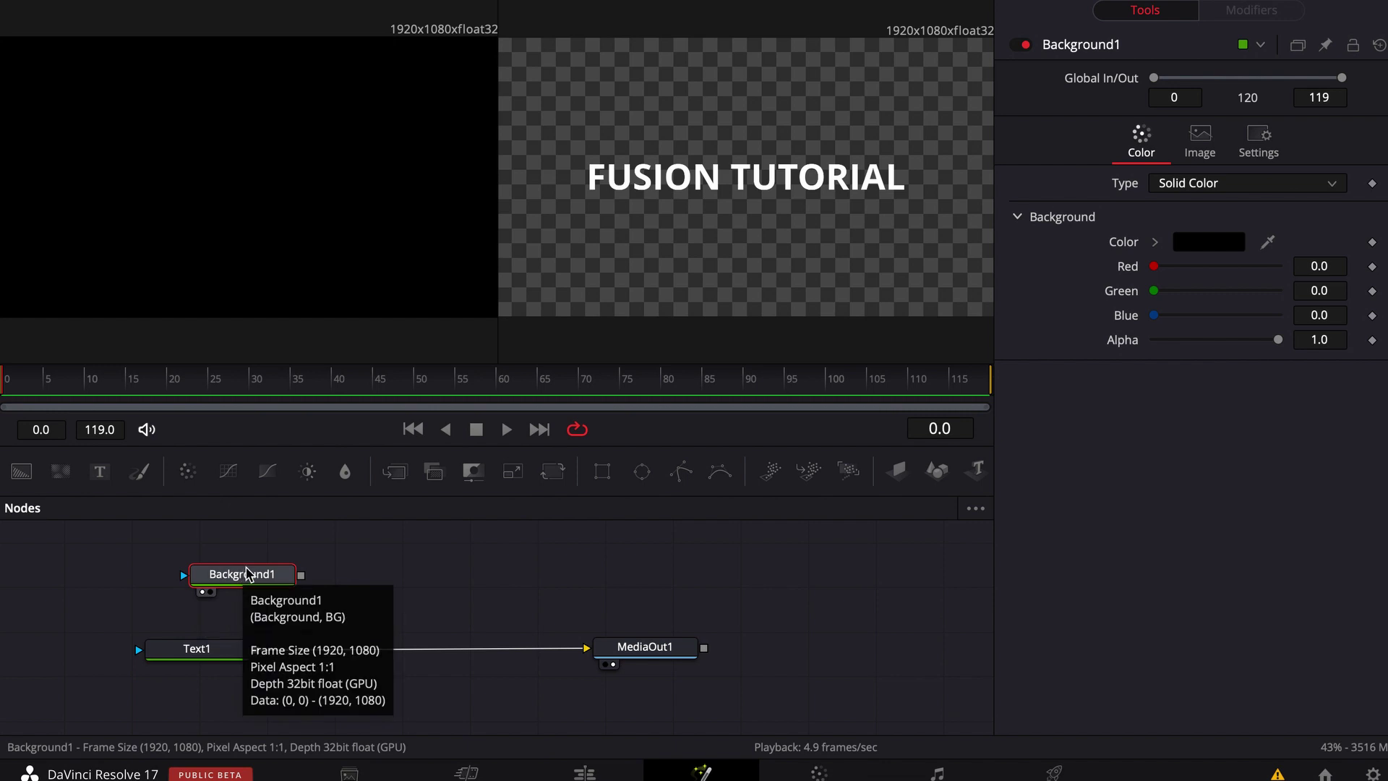
key(shift+space)
text(mask)
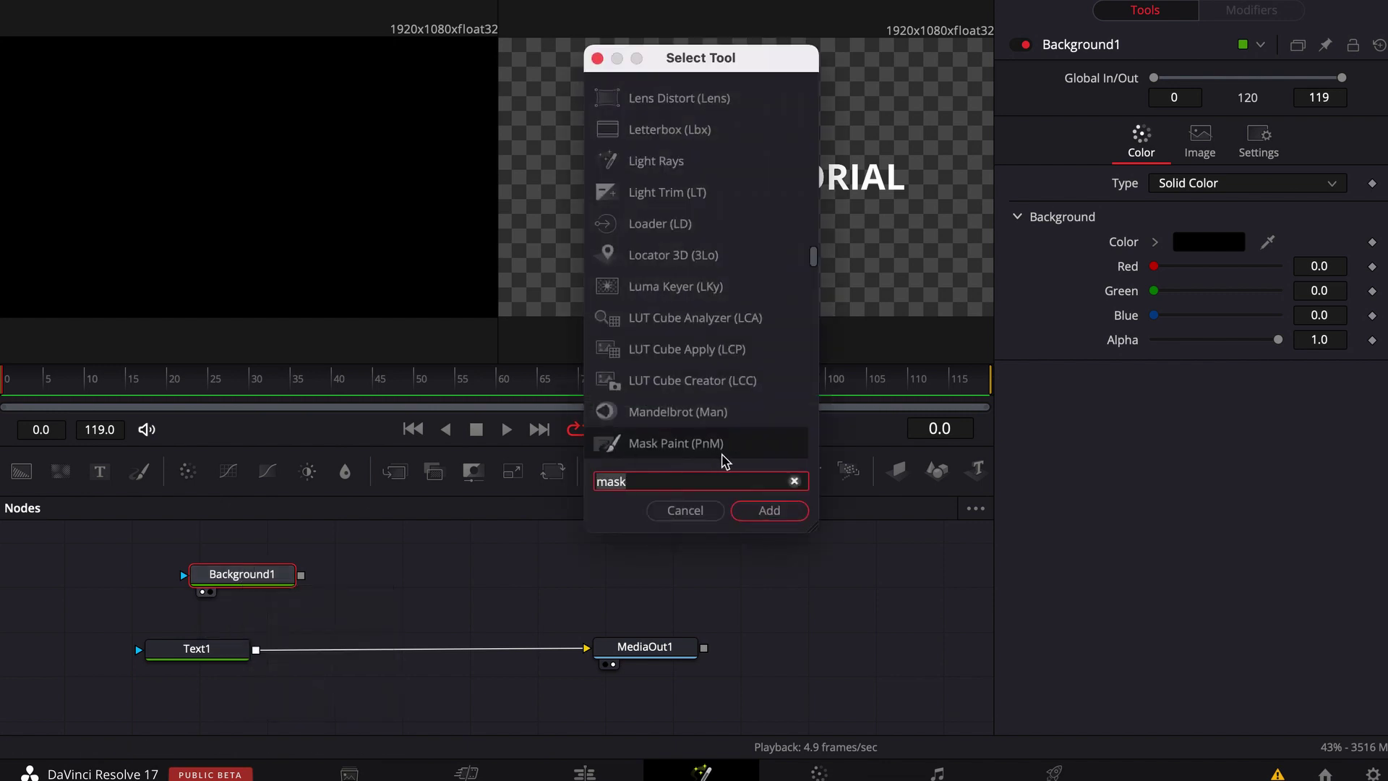
key(BackSpace)
key(BackSpace)
key(BackSpace)
key(BackSpace)
text(rec)
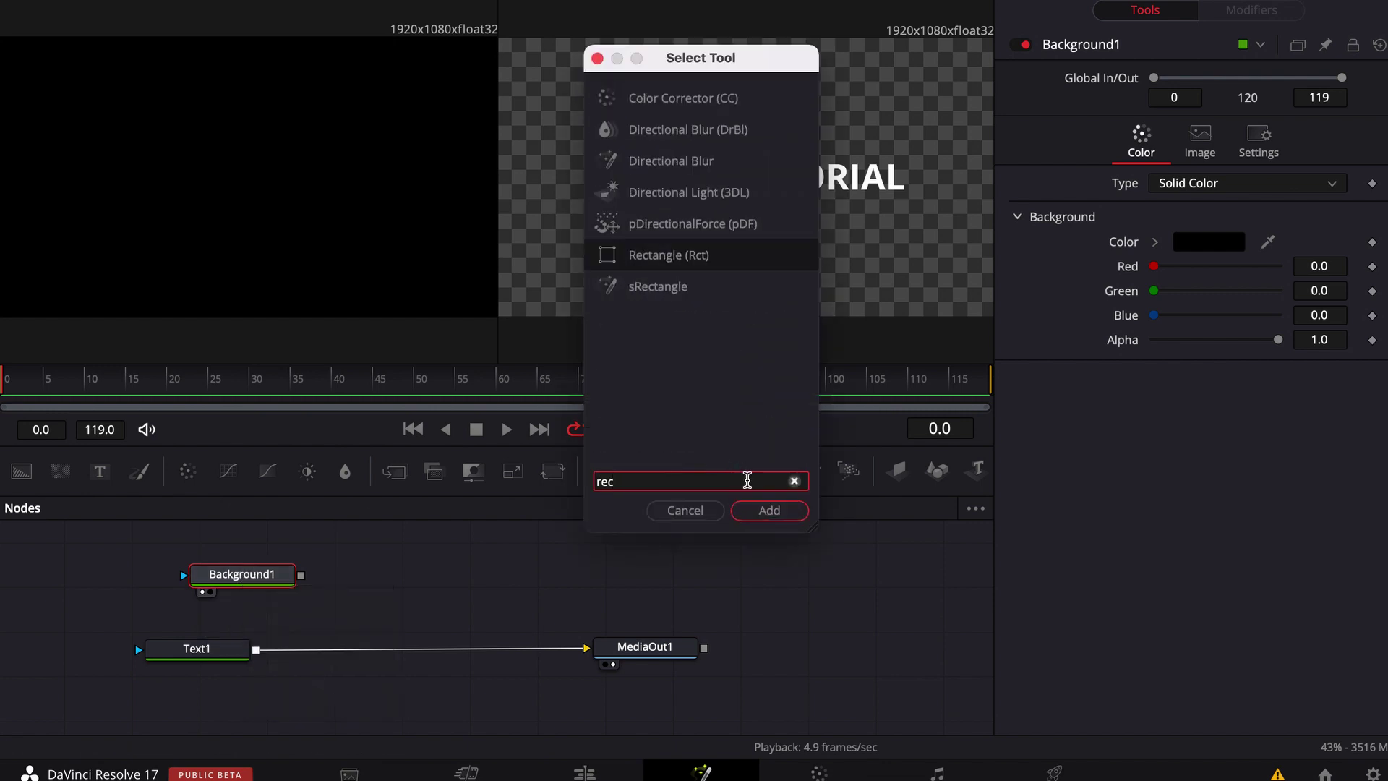
click(769, 511)
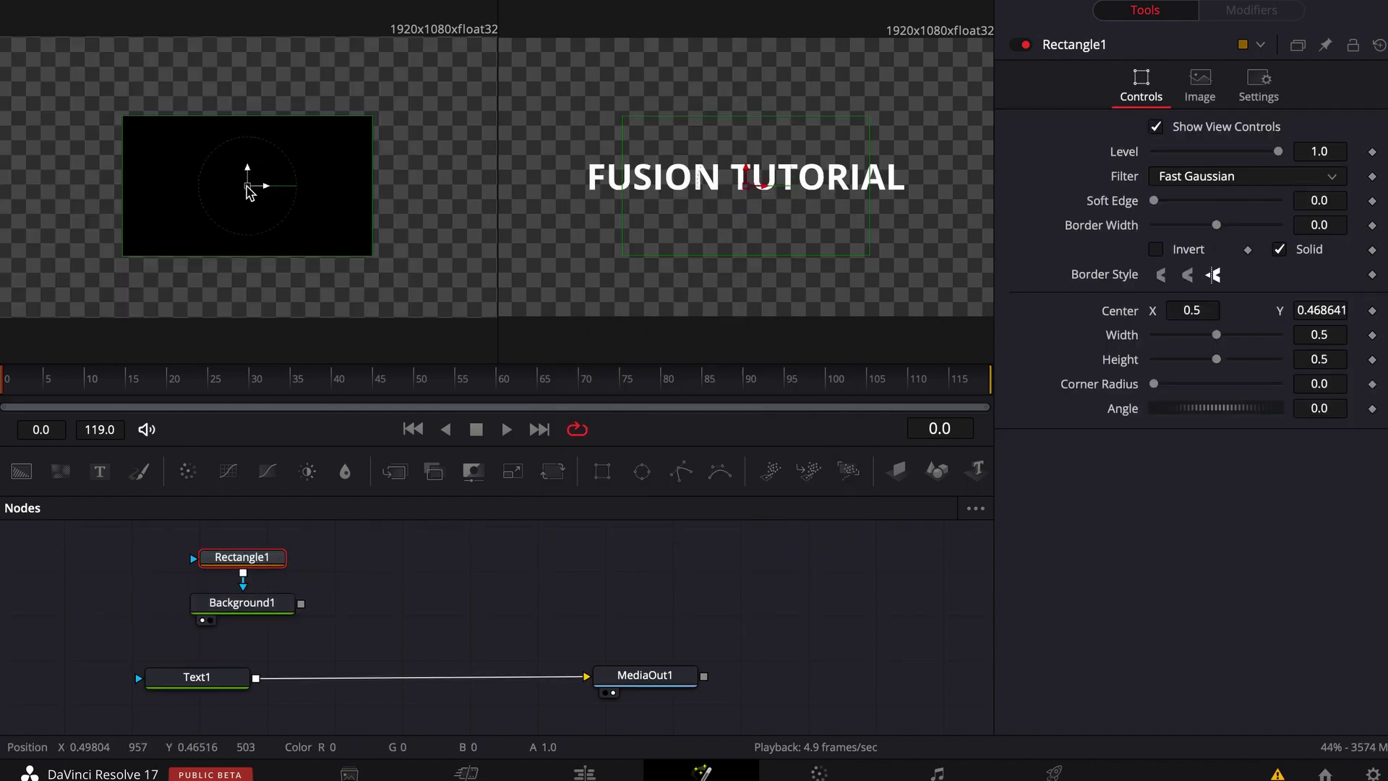
drag(248, 189, 248, 197)
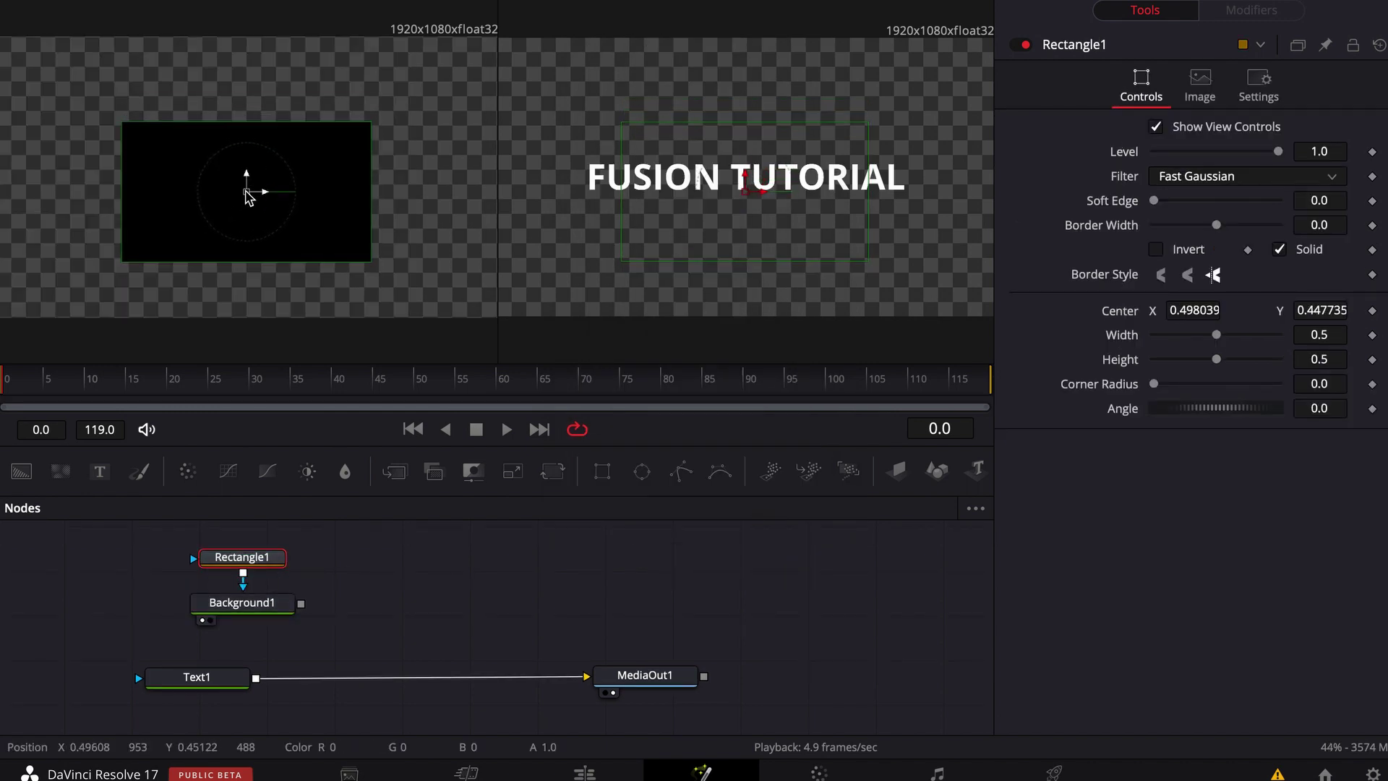
Step: Set Background1's colour to solid white
click(230, 607)
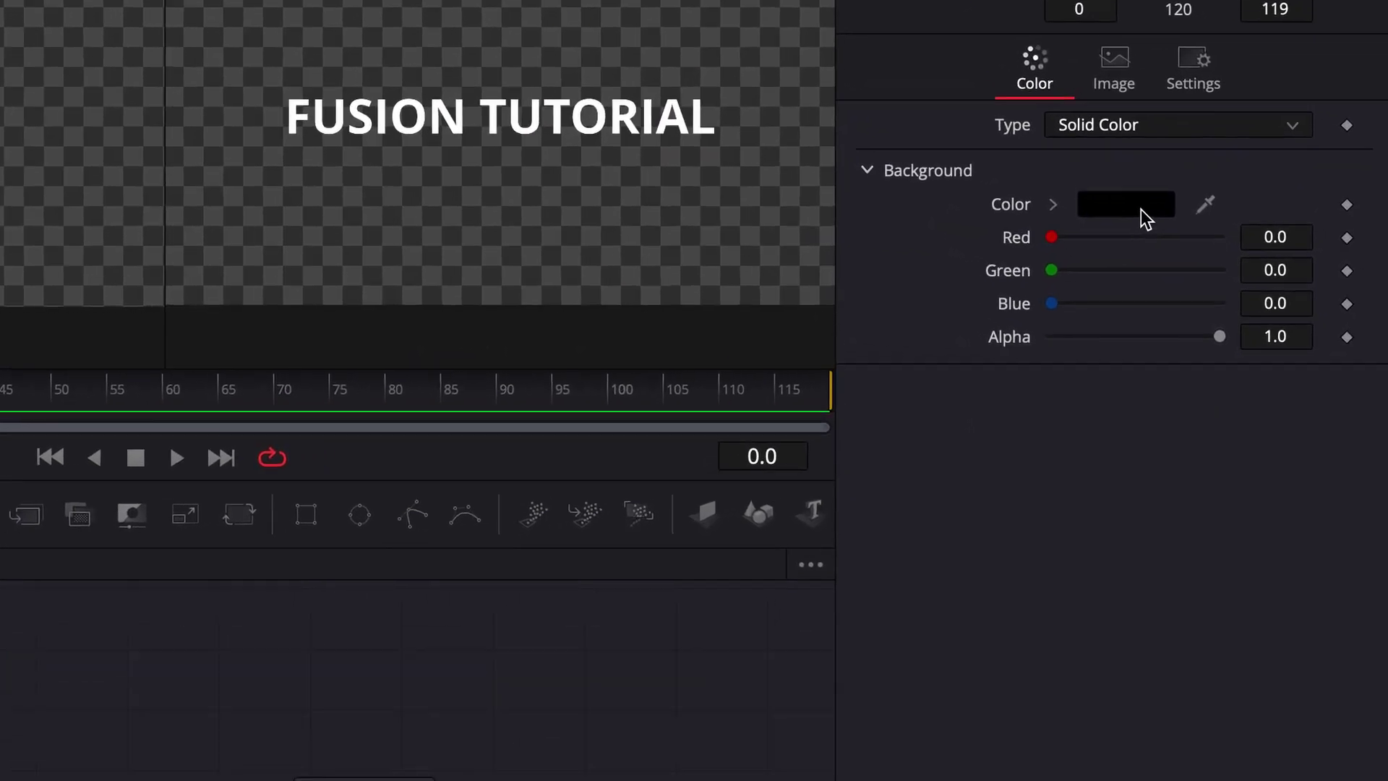
click(1202, 239)
drag(309, 626, 1, 629)
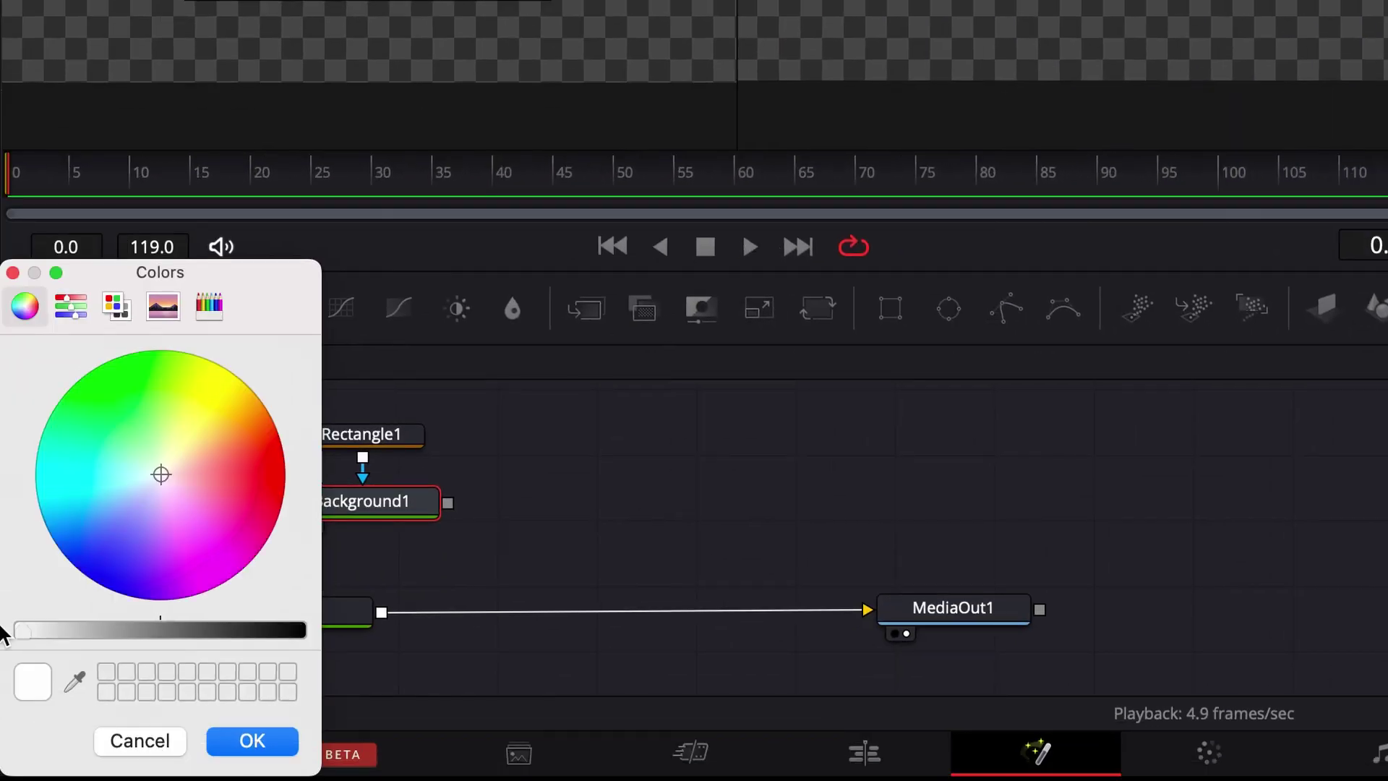
click(264, 744)
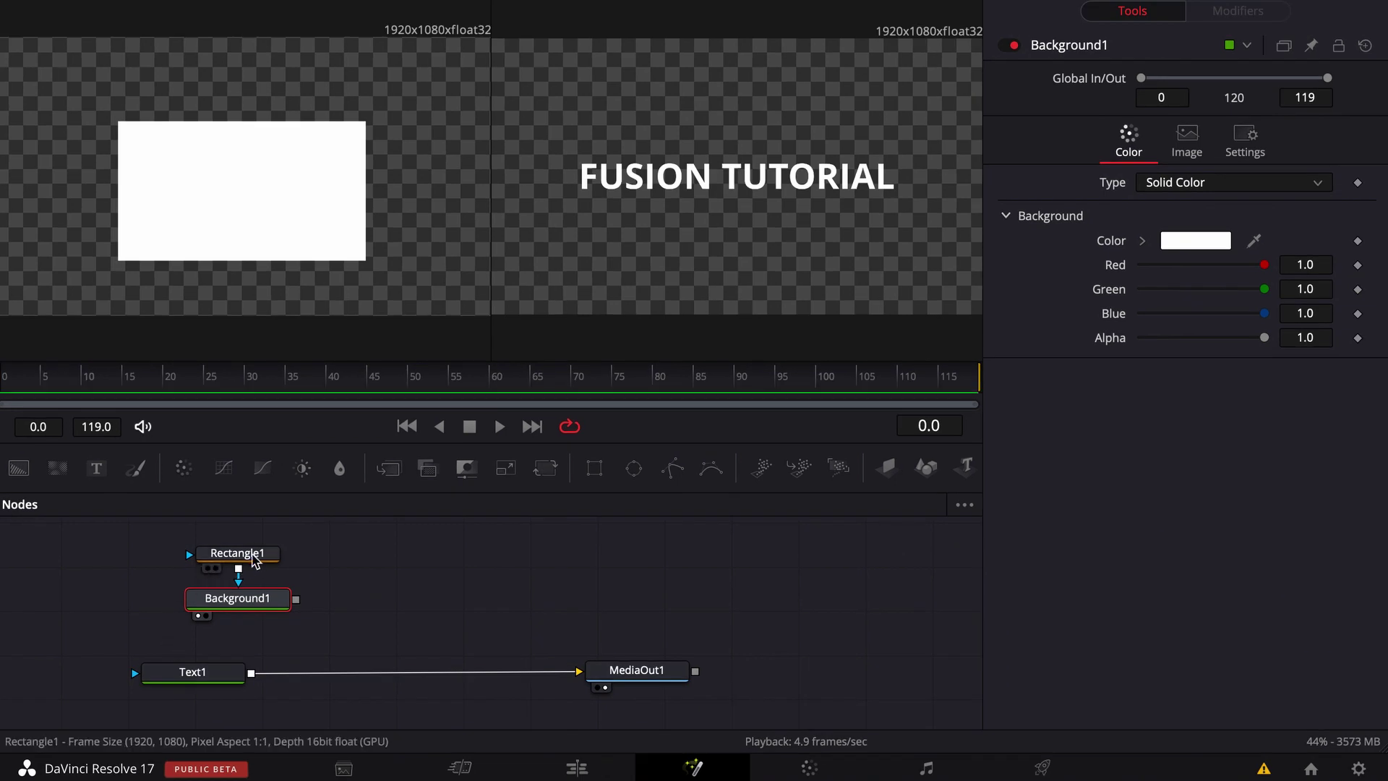
click(253, 557)
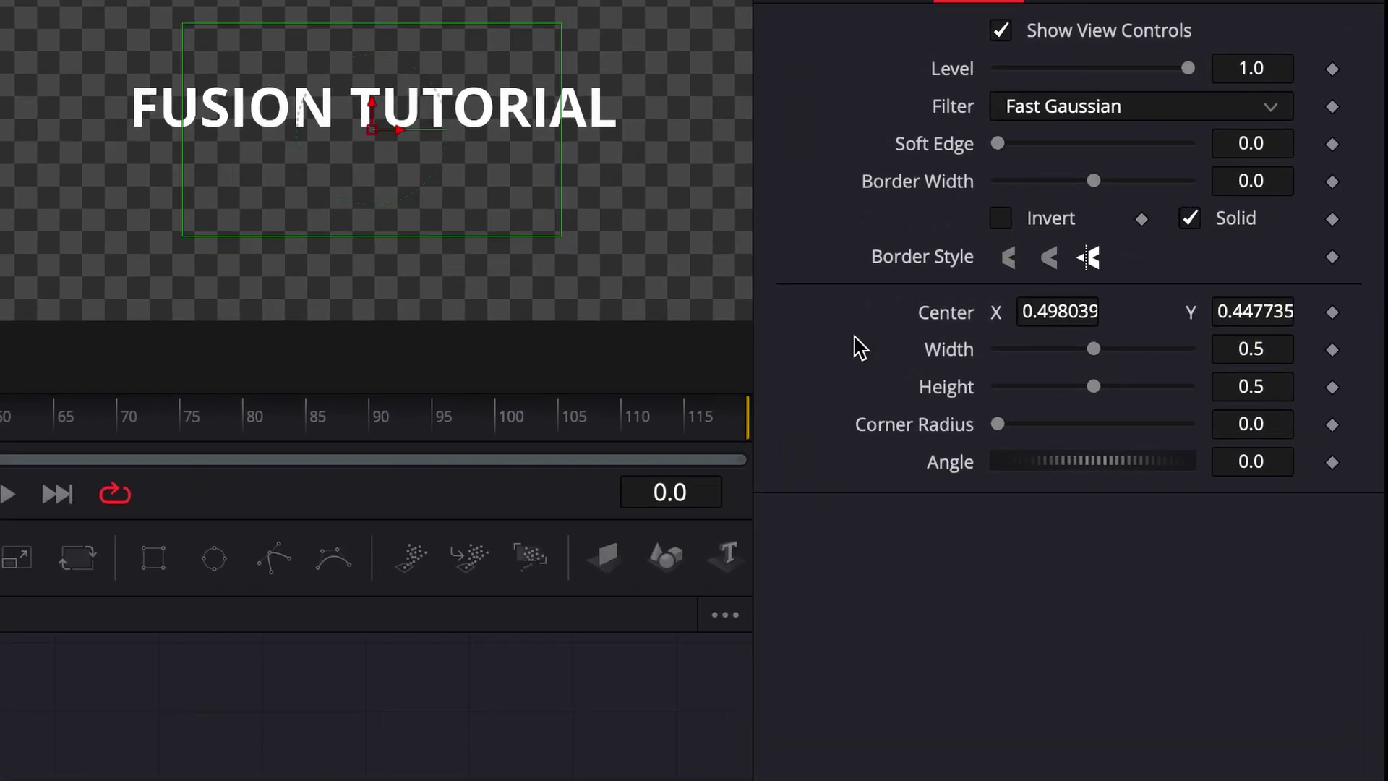
Step: Resize Rectangle1 to width 0.693 and height 0.22, with centre Y at 0.492735
drag(1095, 345, 1129, 344)
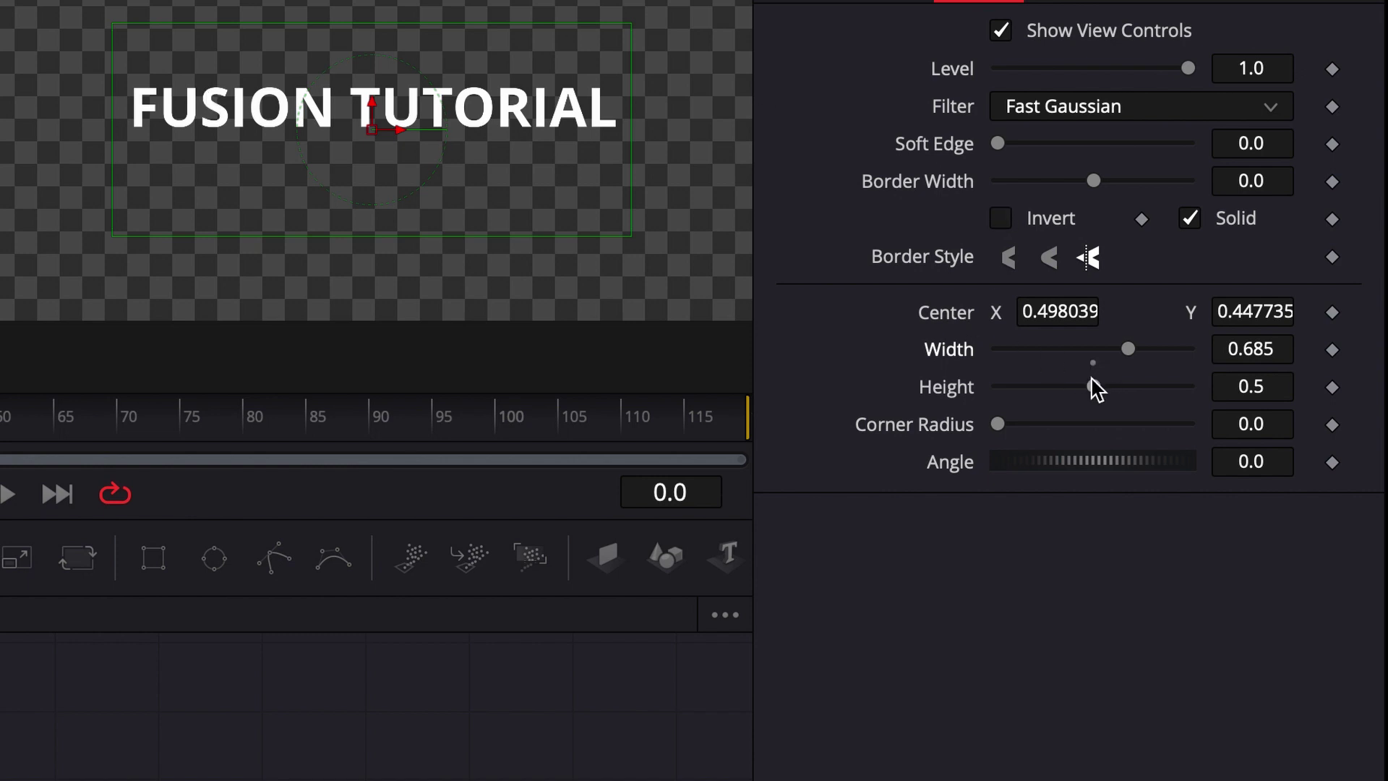
drag(1091, 387, 1049, 378)
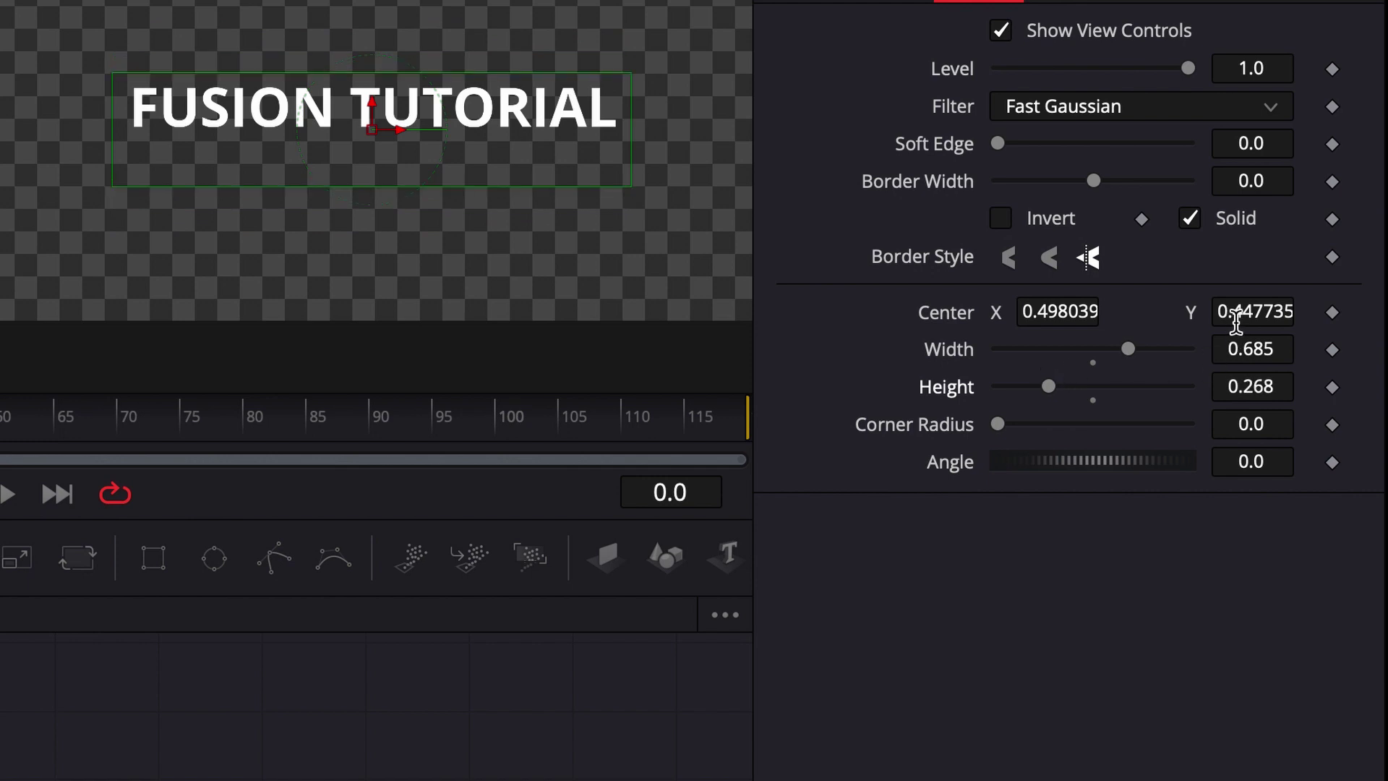
drag(1244, 314, 1249, 326)
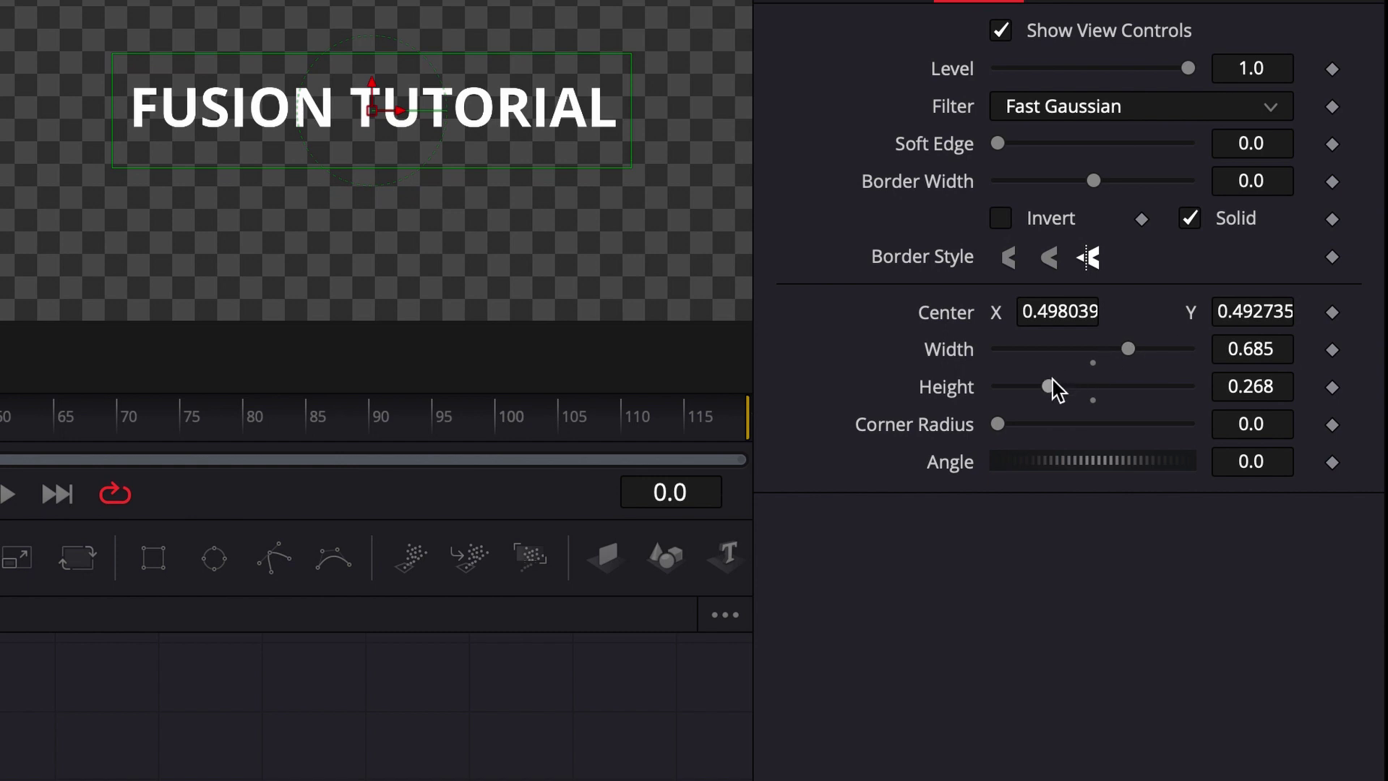
mouse_move(1133, 347)
mouse_down()
mouse_move(1121, 347)
mouse_move(1136, 347)
mouse_up()
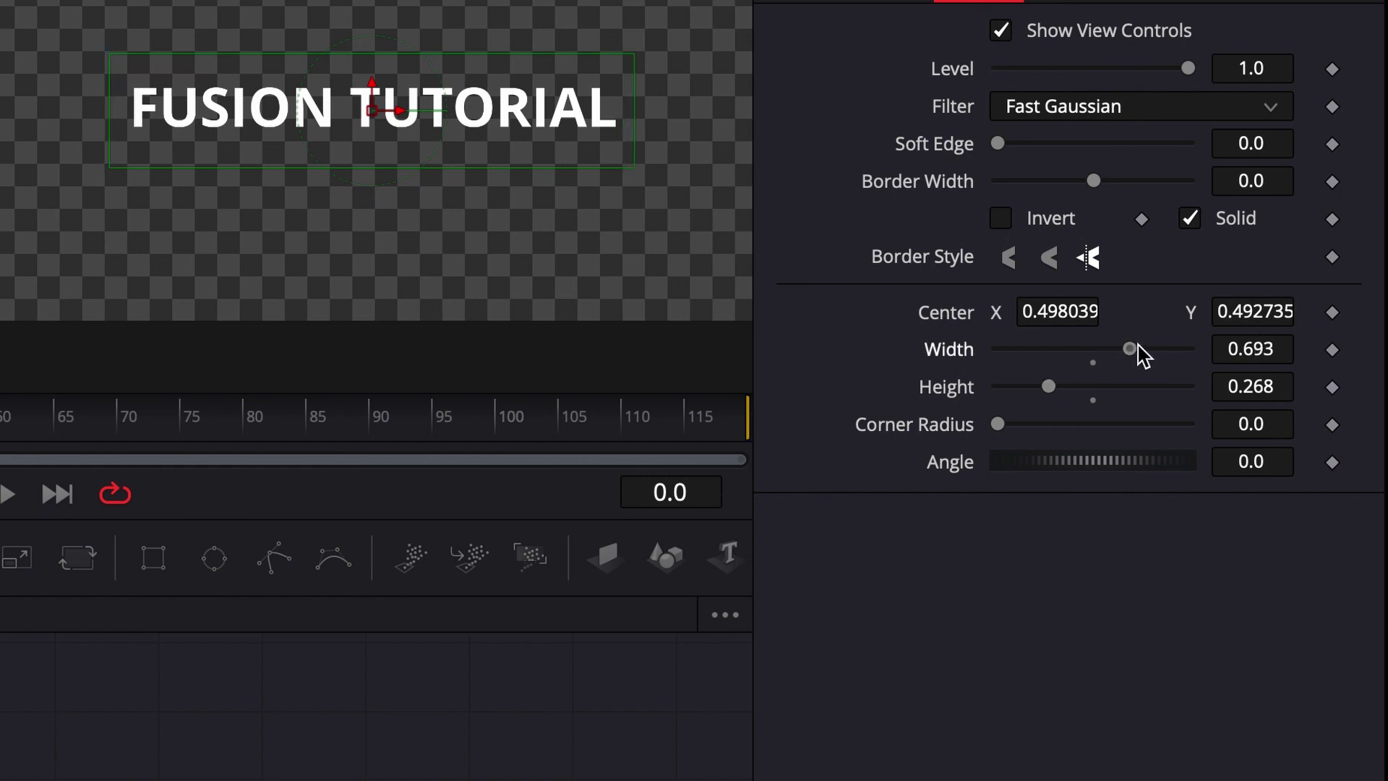
drag(1052, 392, 1043, 390)
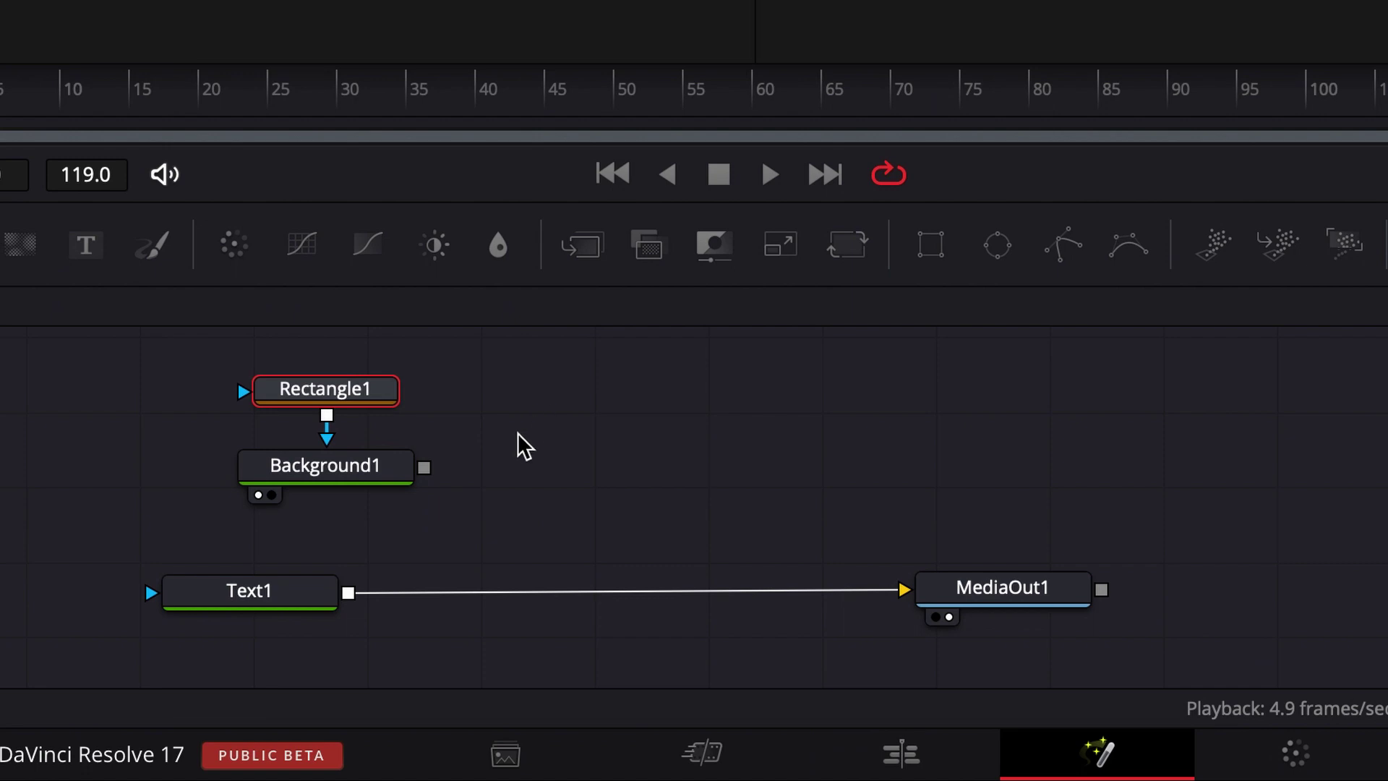
Step: Add a Merge node with Background1 as background and Text1 as foreground
drag(591, 246, 615, 476)
click(799, 594)
drag(425, 469, 548, 468)
drag(224, 593, 527, 374)
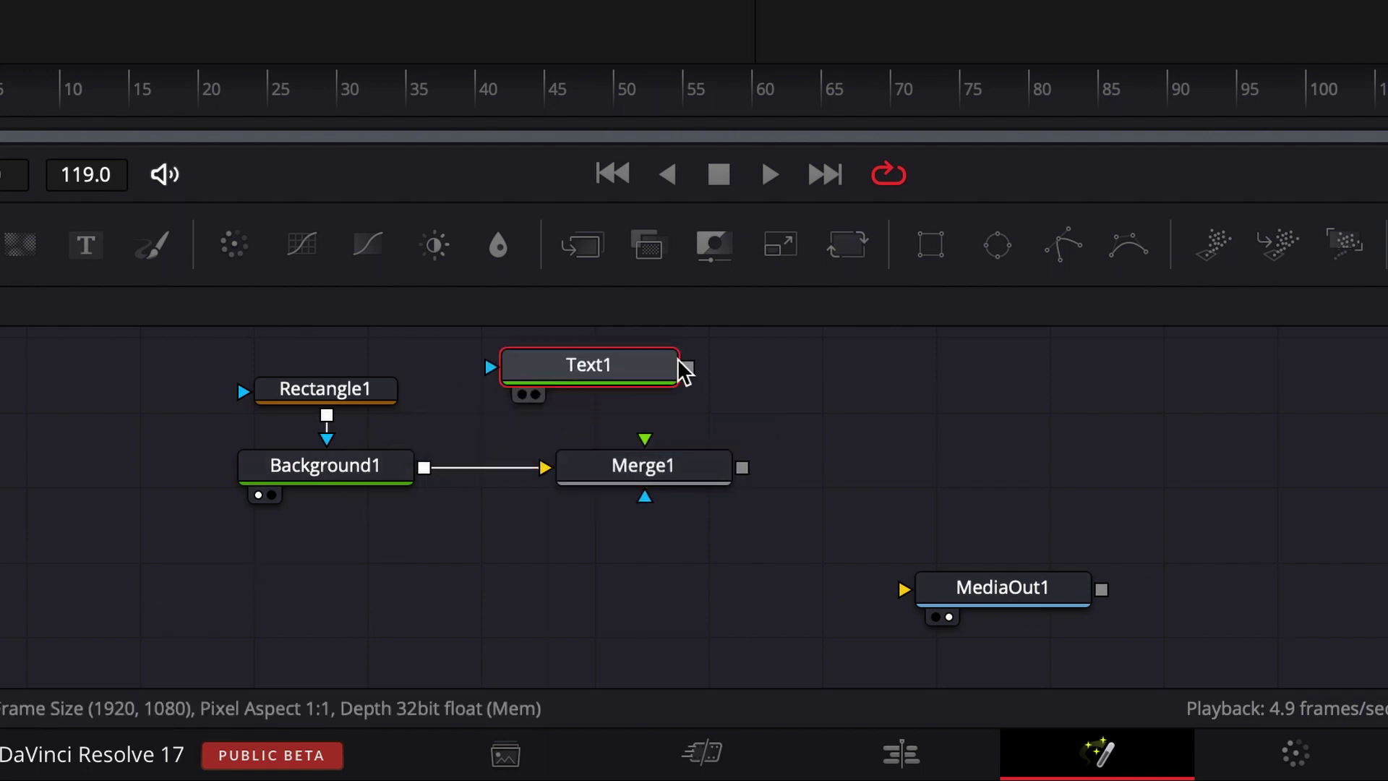
drag(688, 366, 684, 396)
drag(643, 439, 644, 440)
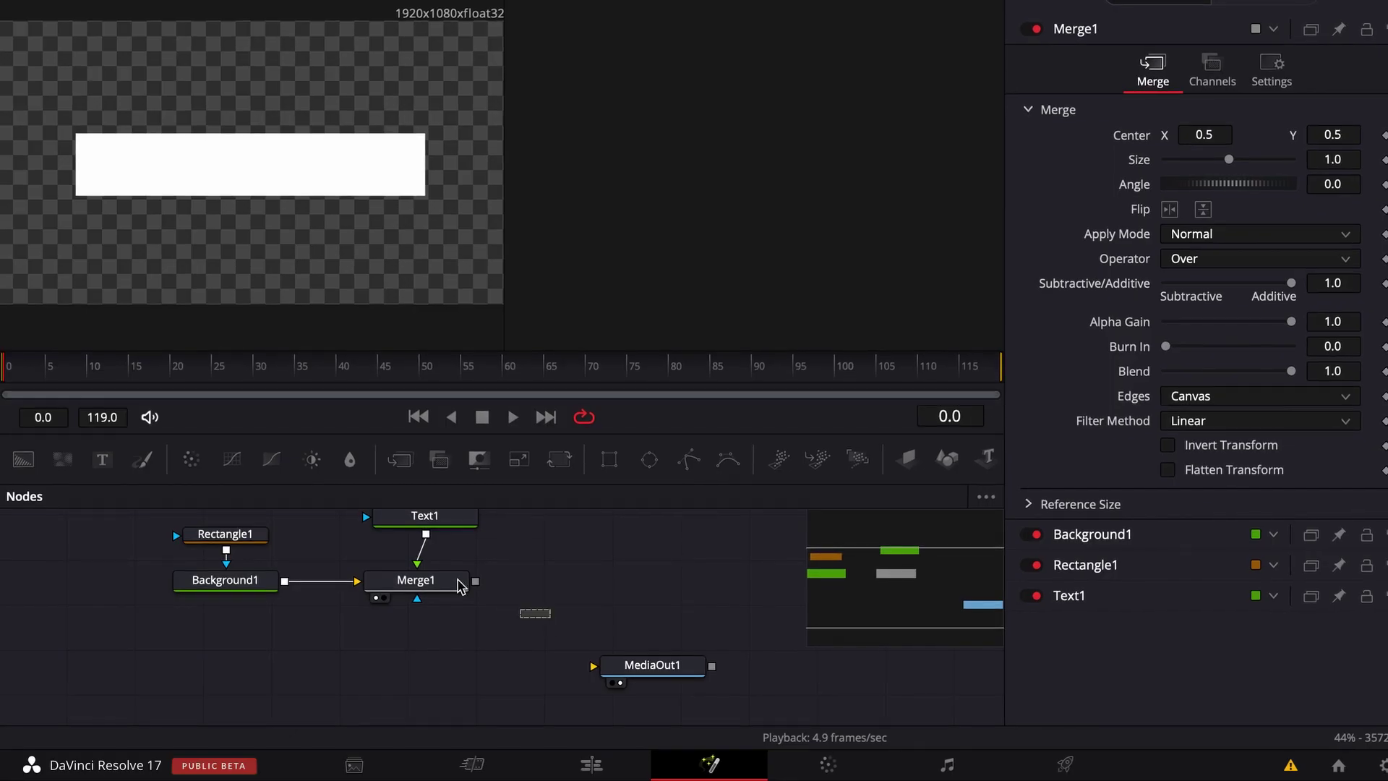
Step: Move the four nodes down-left together and connect Merge1's output to MediaOut1
drag(834, 565, 338, 348)
drag(417, 634, 388, 703)
scroll(390, 700, down, 2)
drag(437, 652, 608, 668)
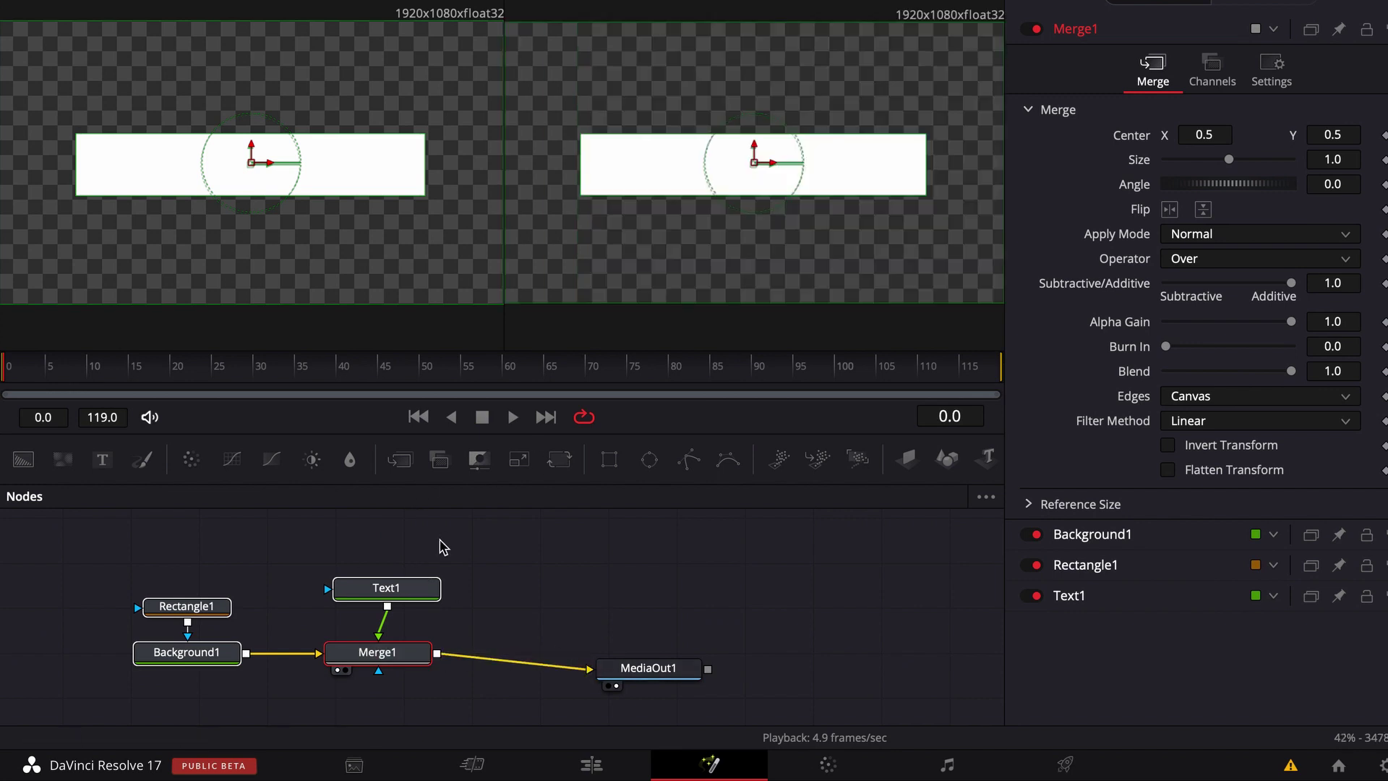
Step: Make Text1's colour black and move MediaOut1 closer to the other nodes
click(402, 587)
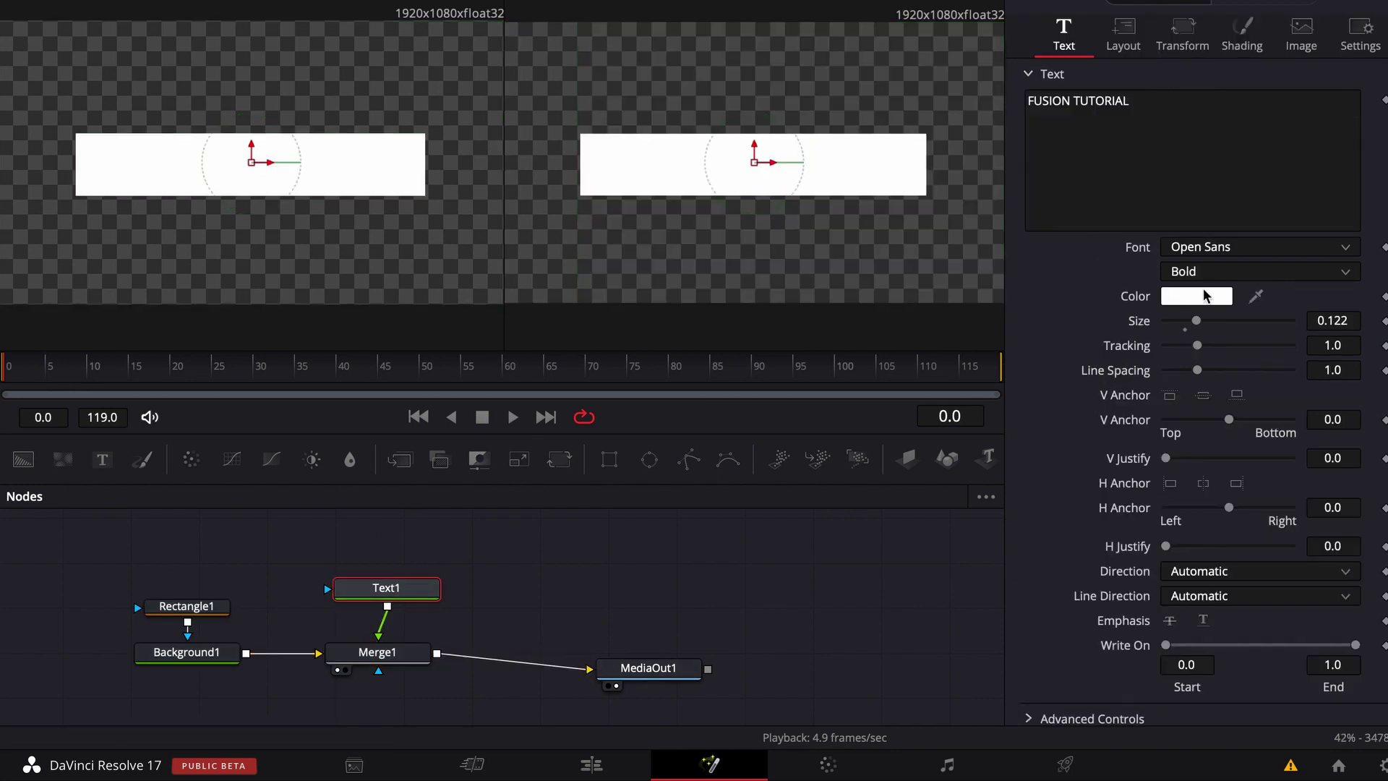
click(1206, 296)
drag(13, 682, 321, 685)
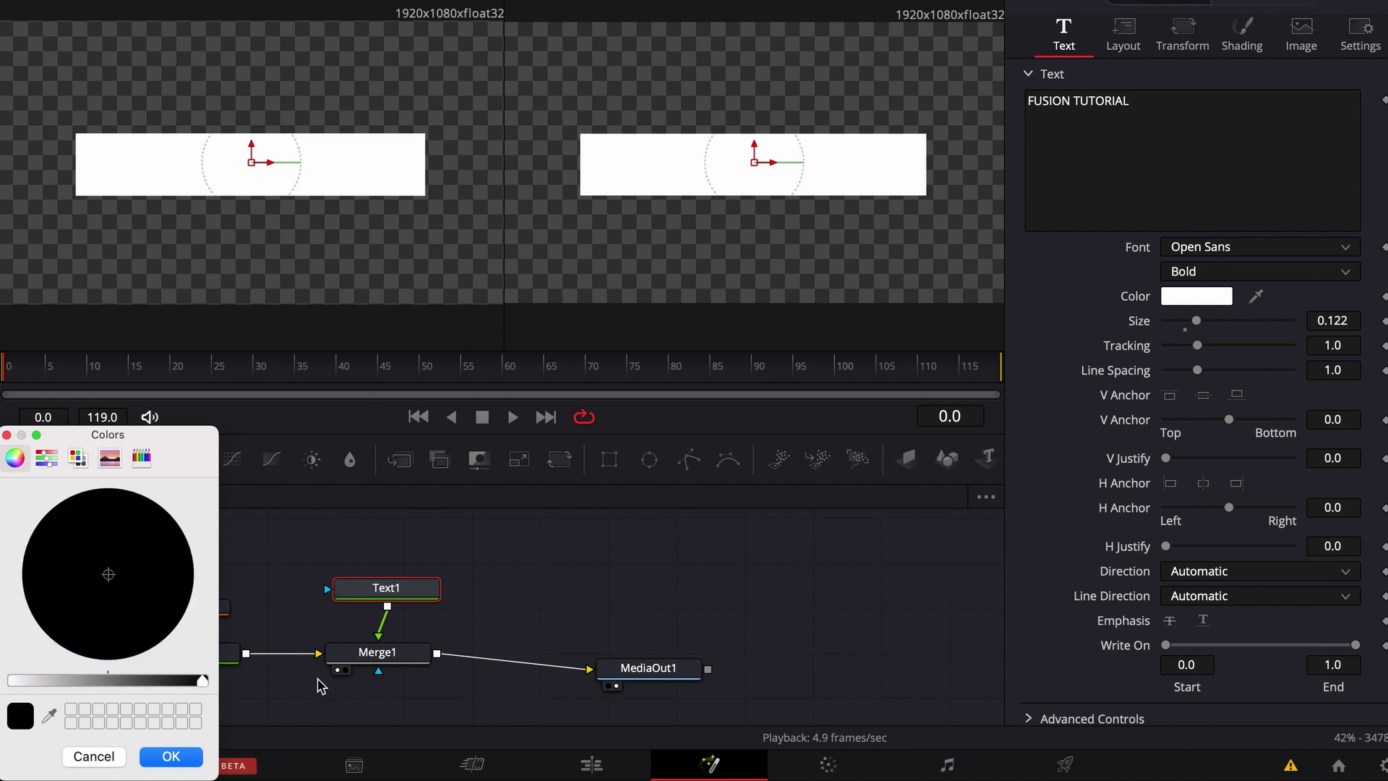
click(172, 756)
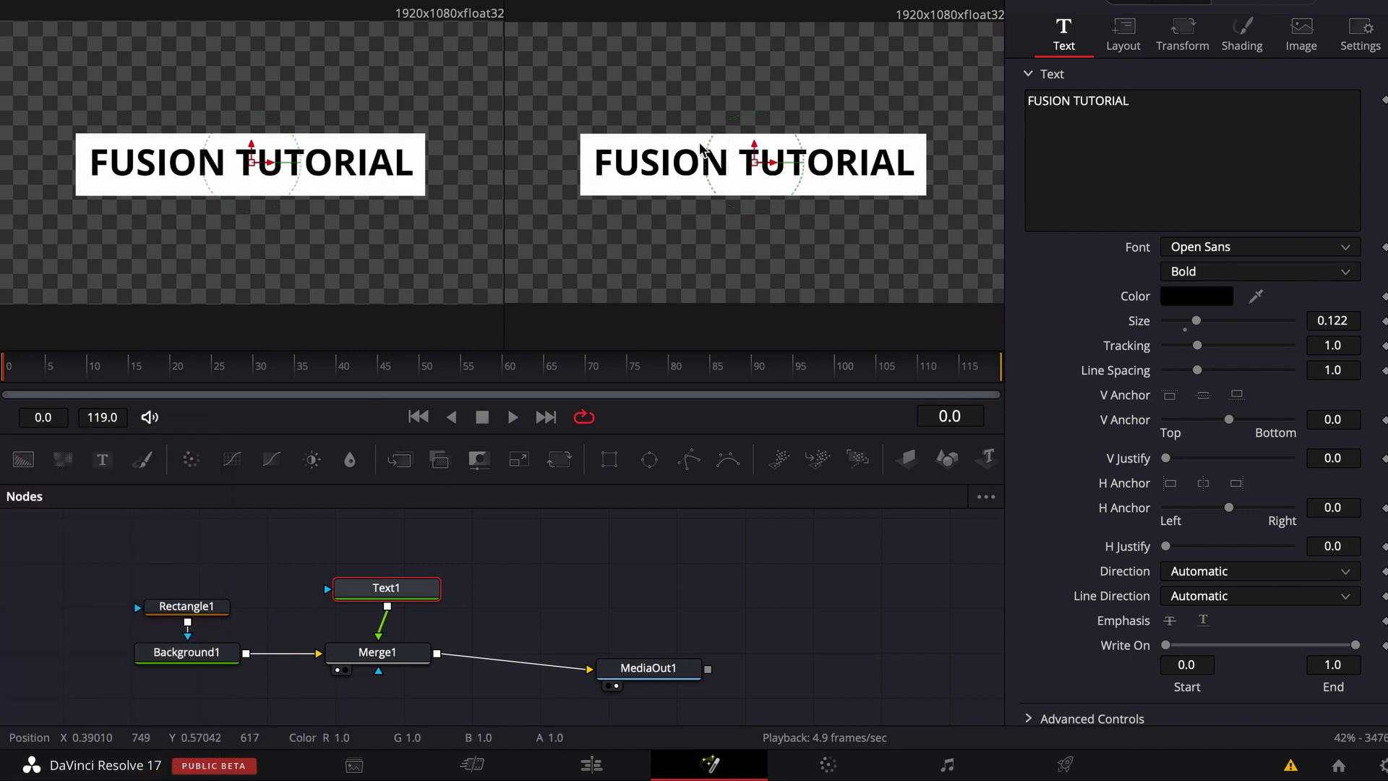
drag(649, 668, 644, 646)
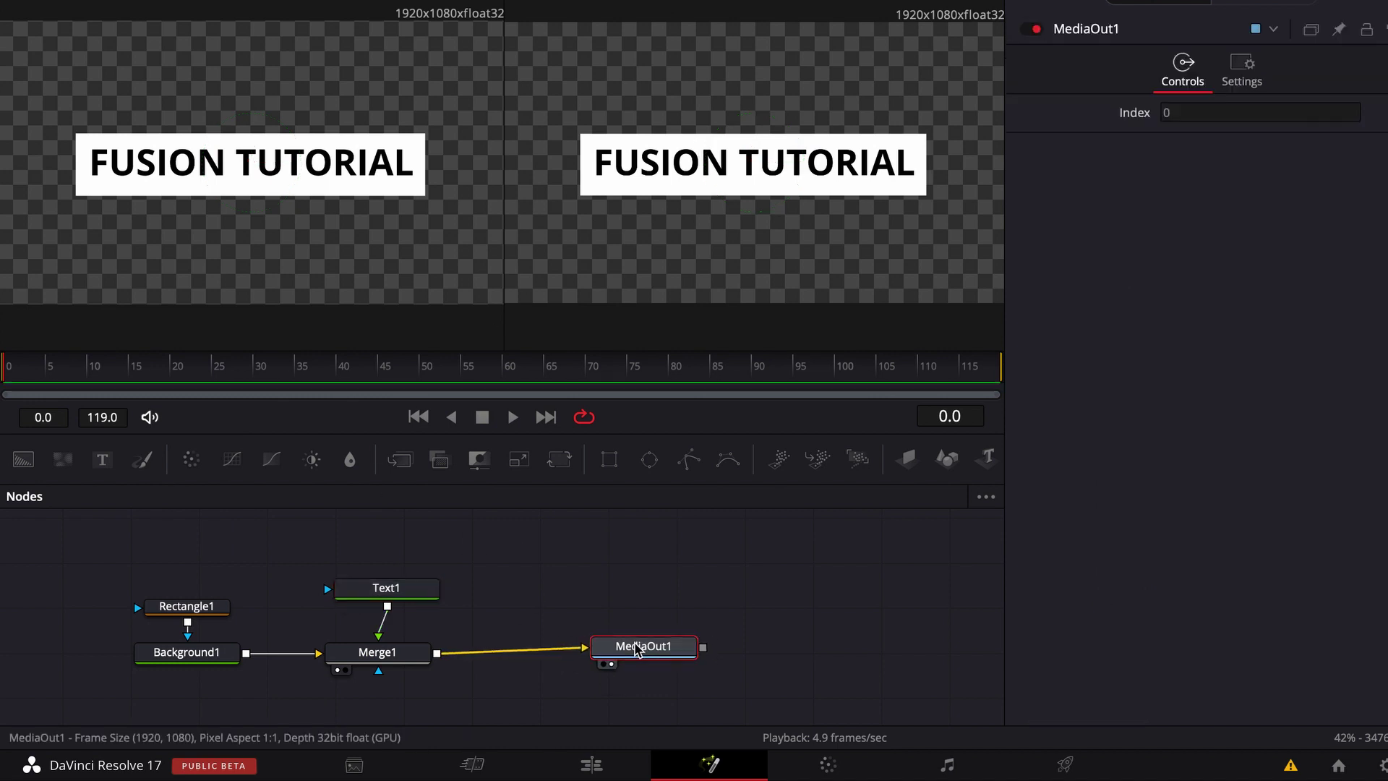
Step: On the Color page, add an alpha output to the title clip's node graph
click(583, 767)
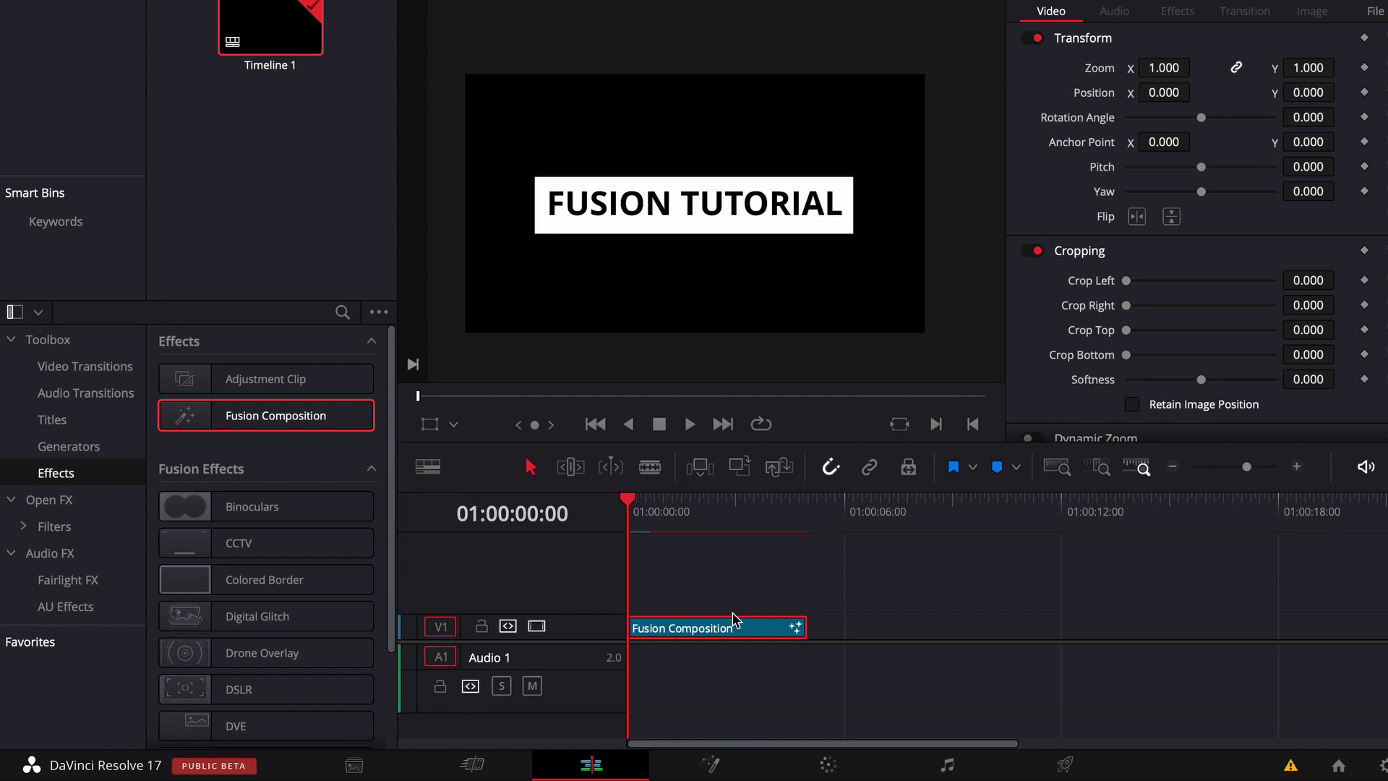
click(812, 770)
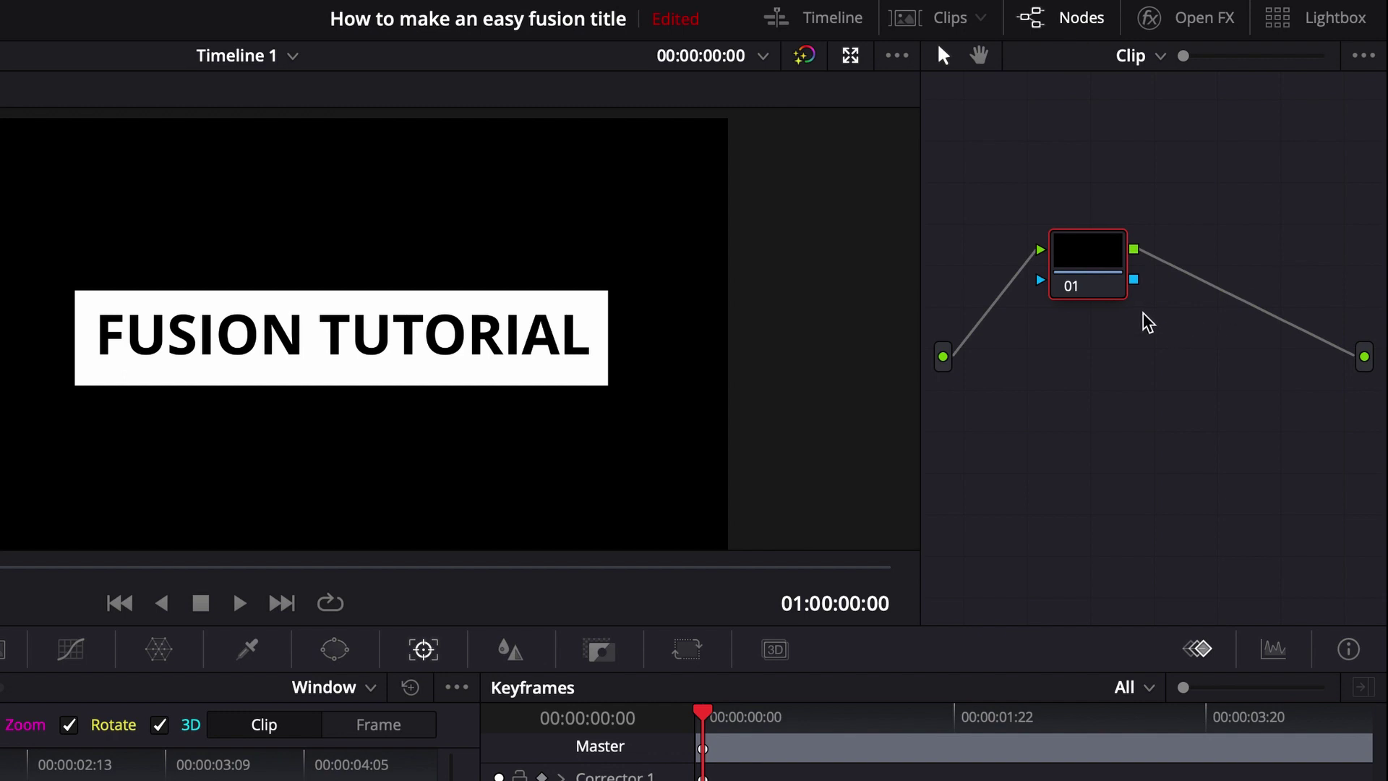
right_click(1148, 322)
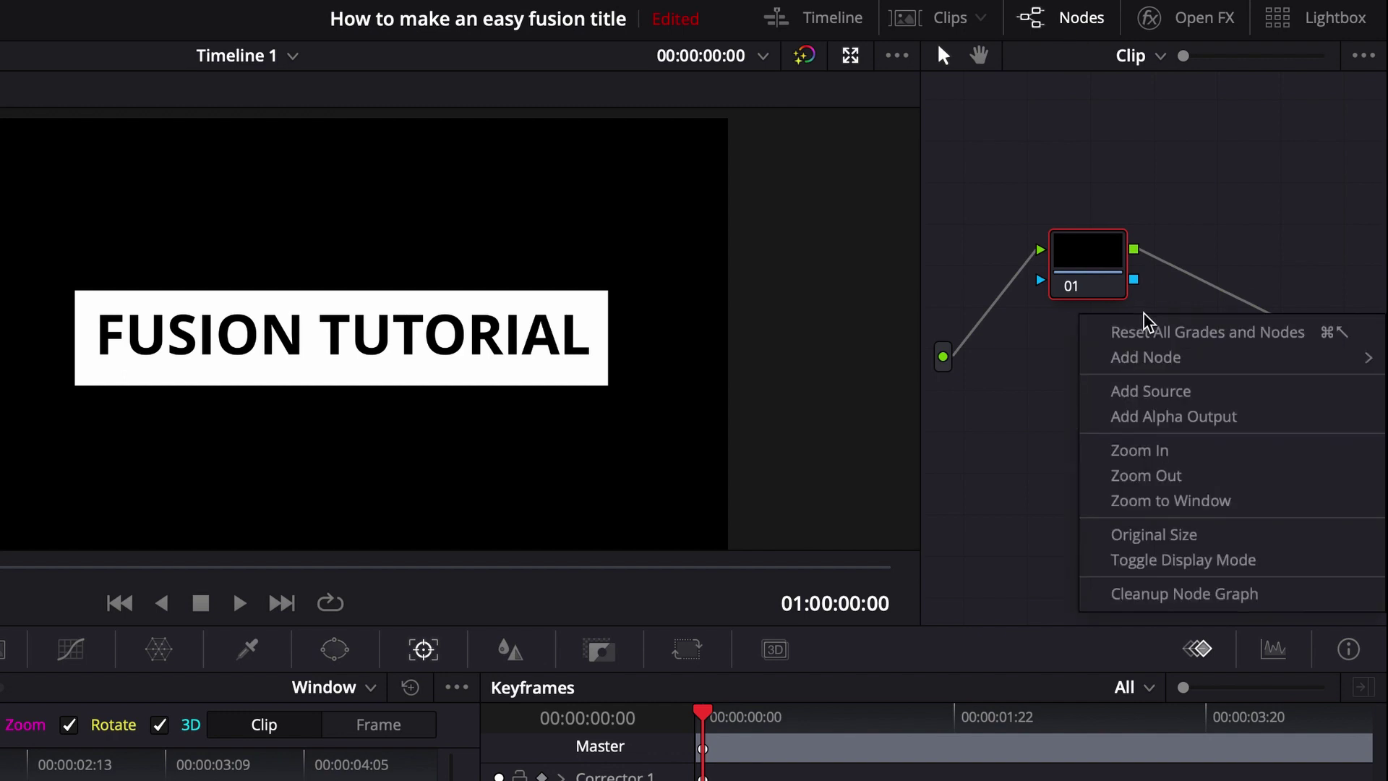
click(1145, 410)
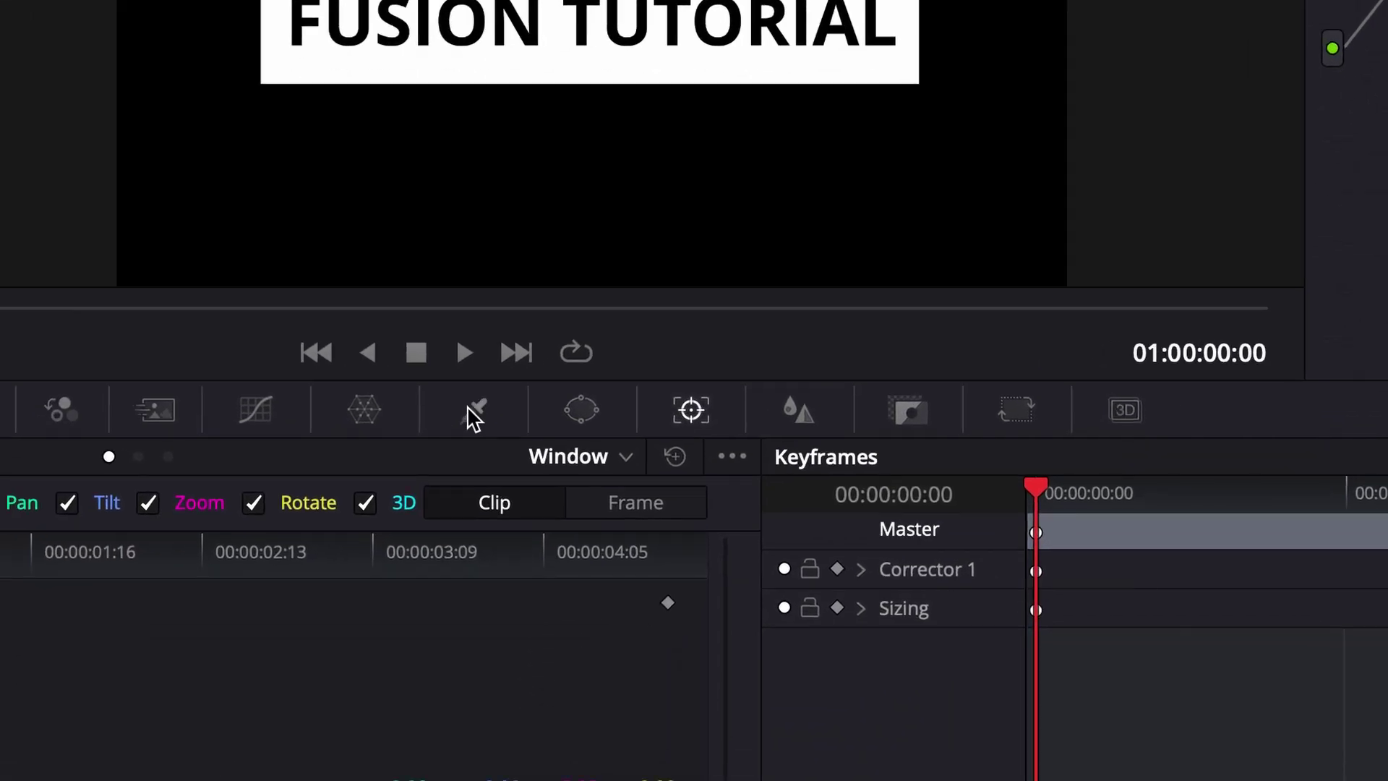
Step: Sample the title with the Qualifier and invert the selection
click(473, 416)
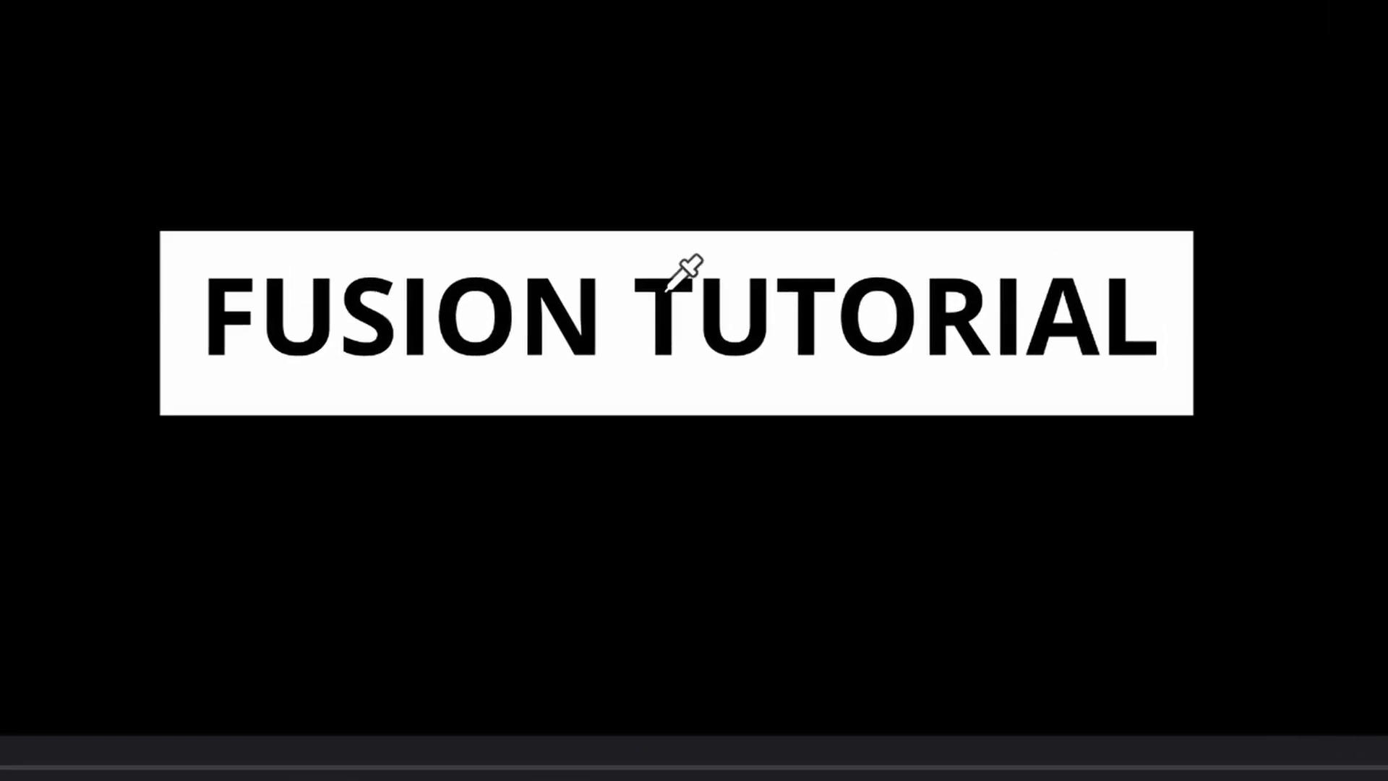
click(584, 273)
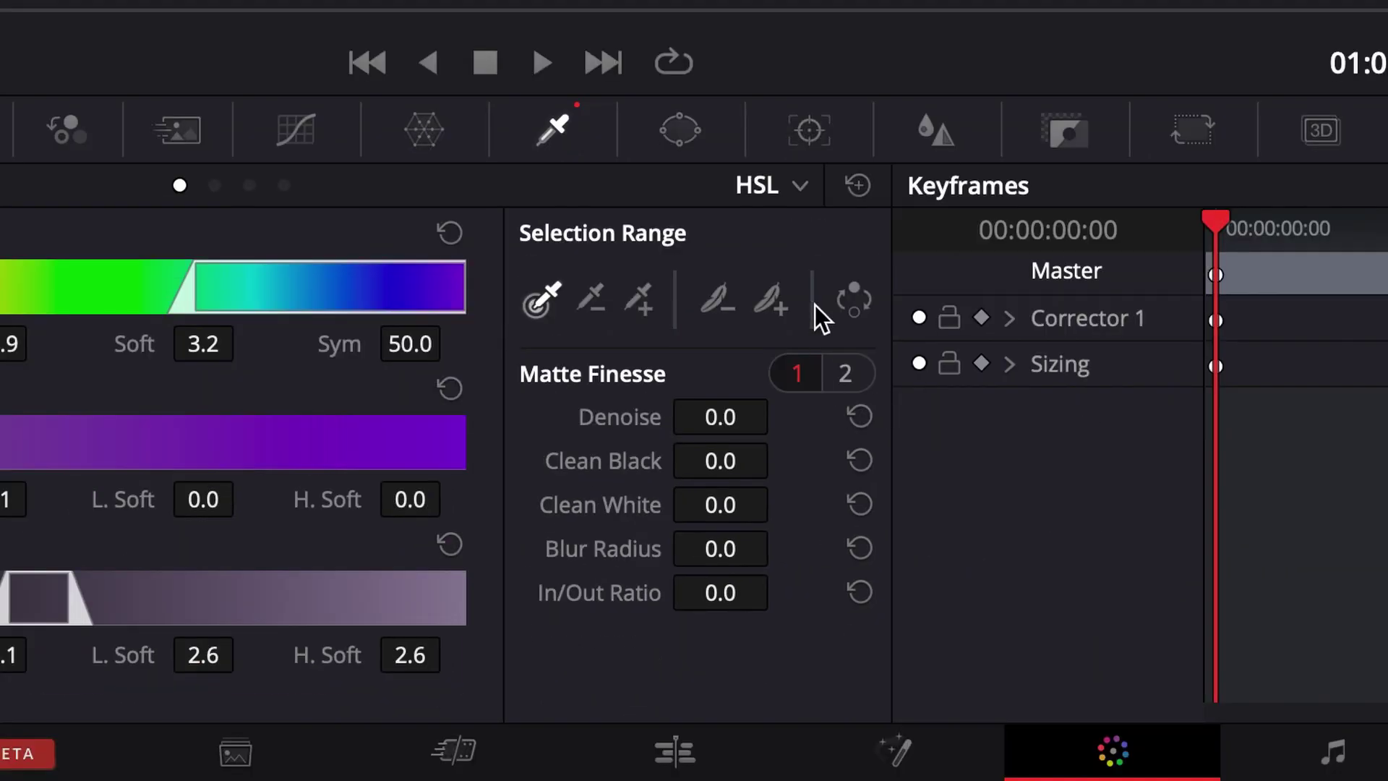
click(854, 299)
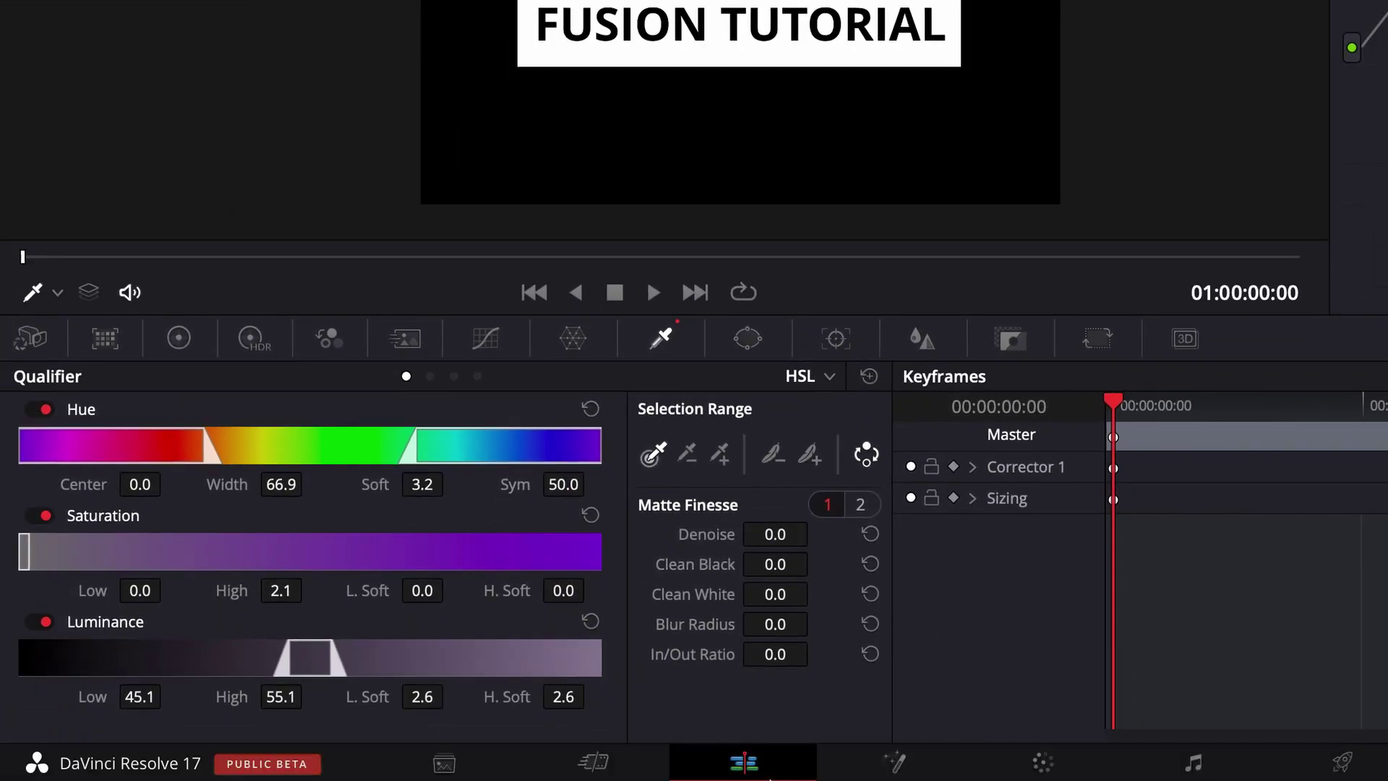
Step: Scrub the Edit timeline to frame 16, then reopen Fusion with Rectangle1 shown at frame 0
click(744, 763)
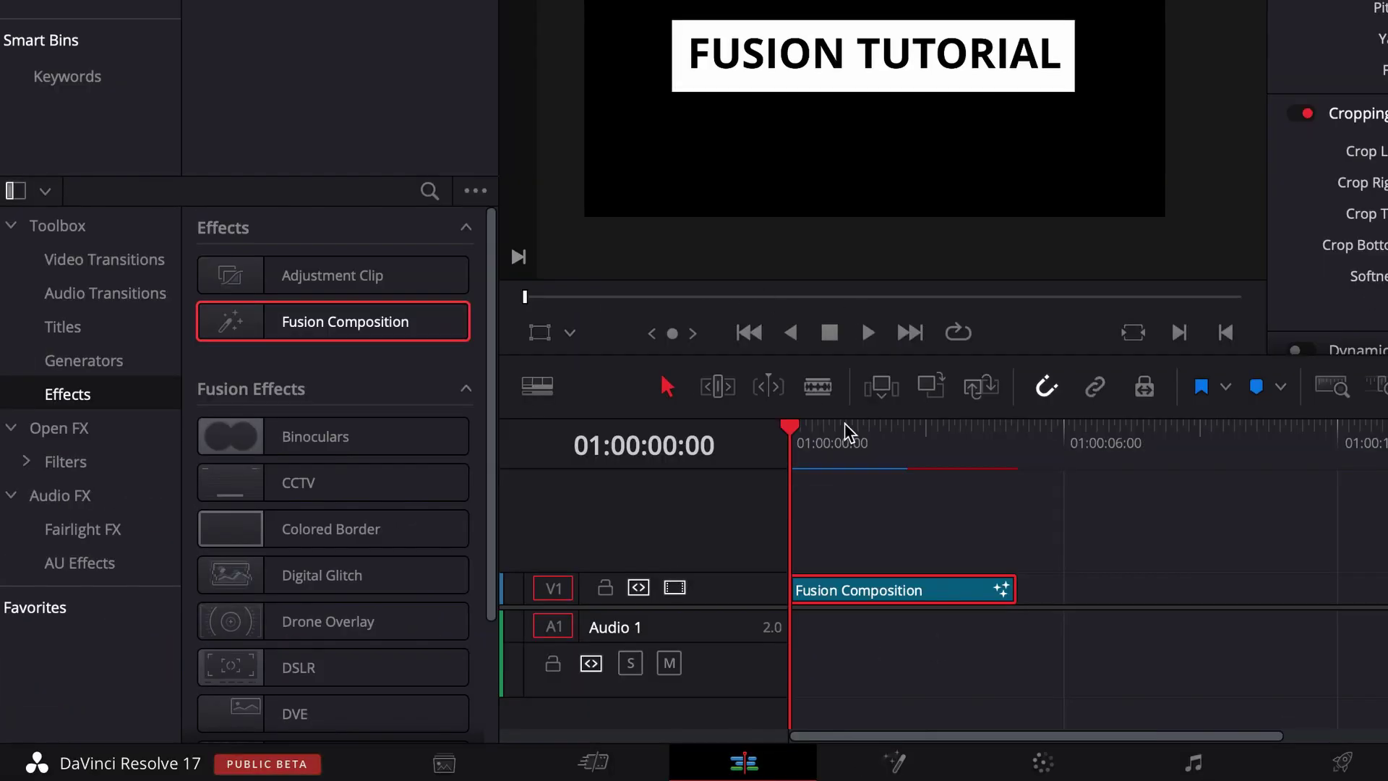
drag(812, 443, 818, 443)
click(845, 602)
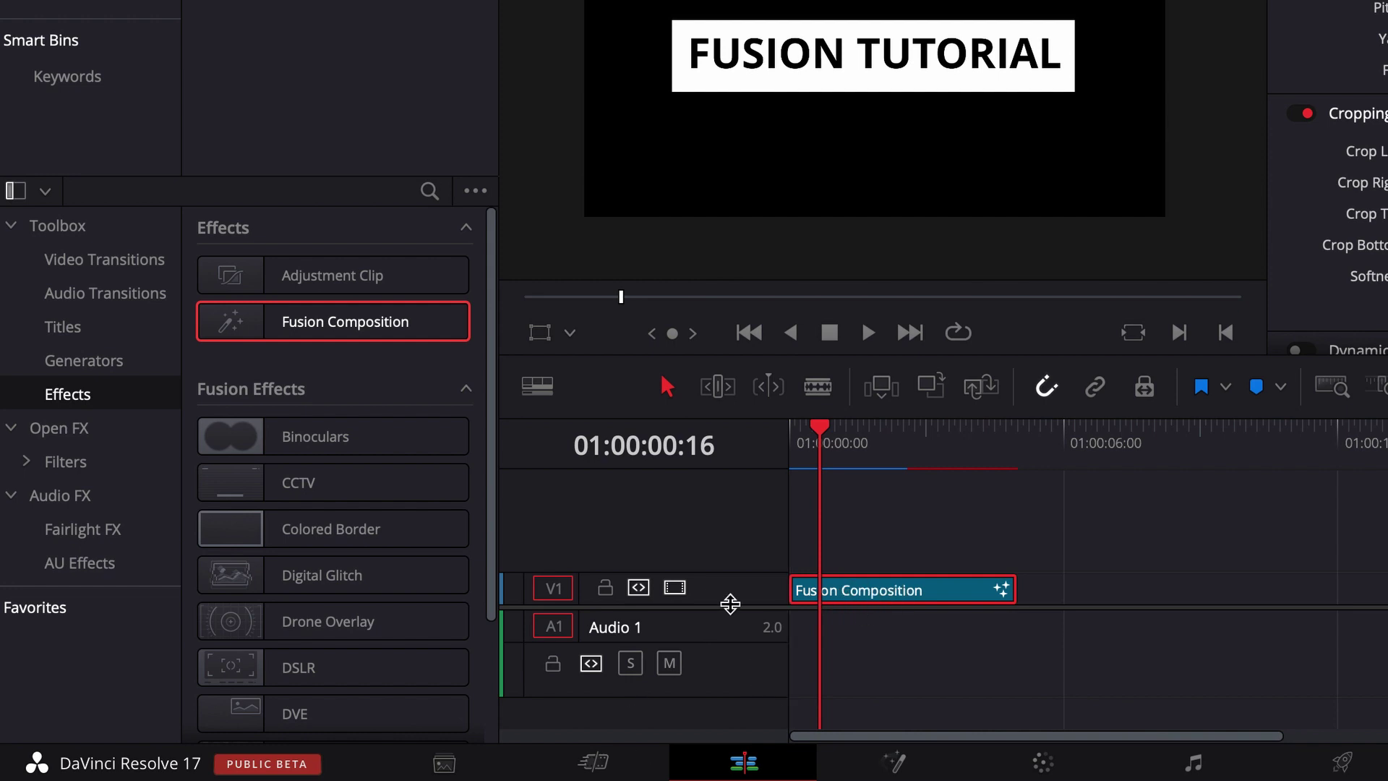
click(900, 760)
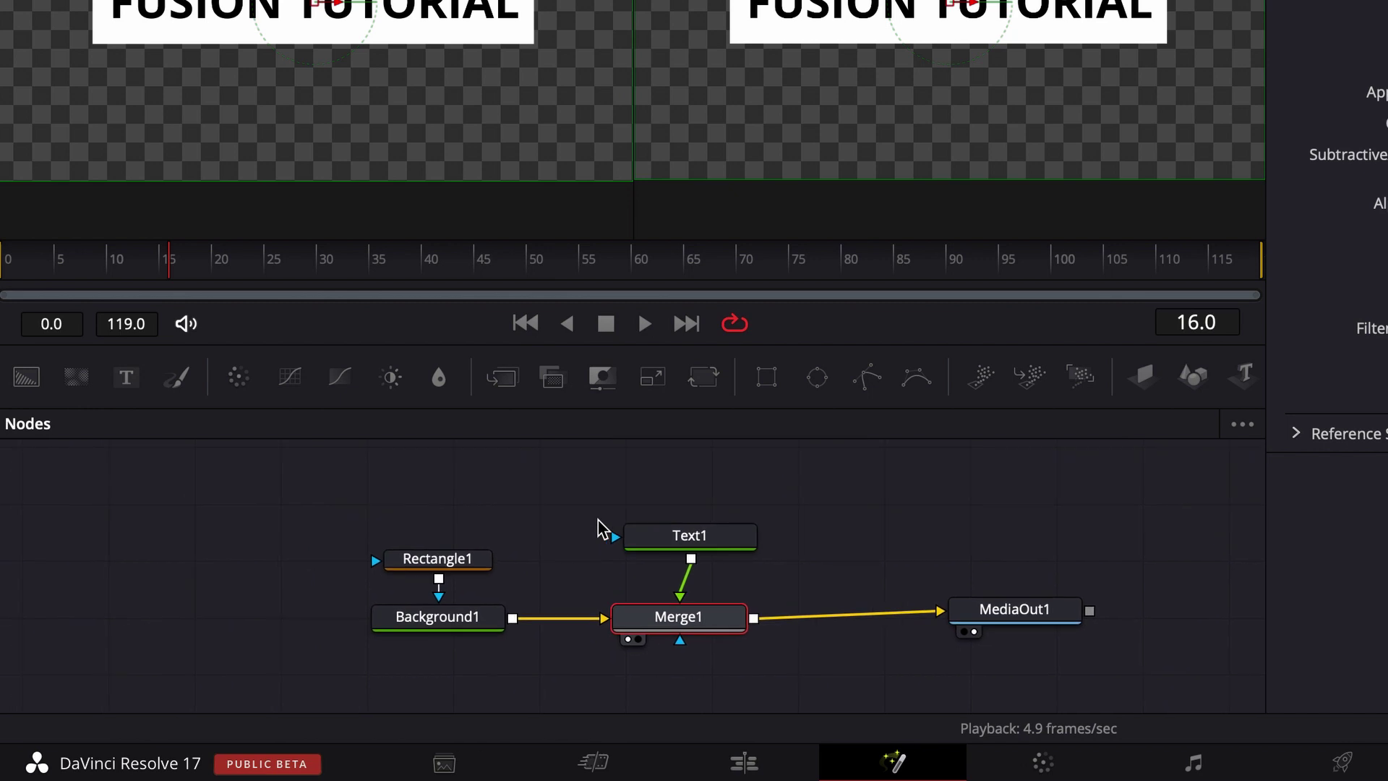
click(691, 538)
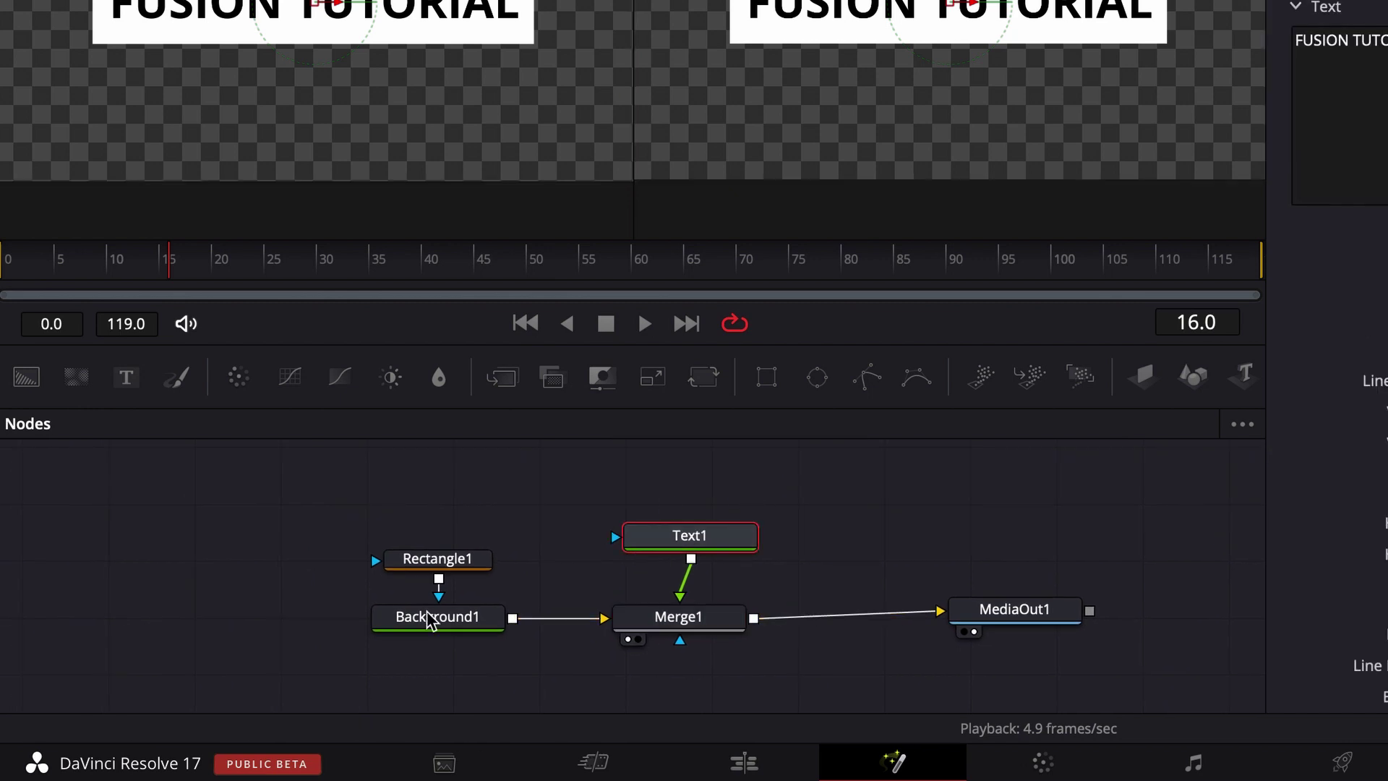
click(437, 559)
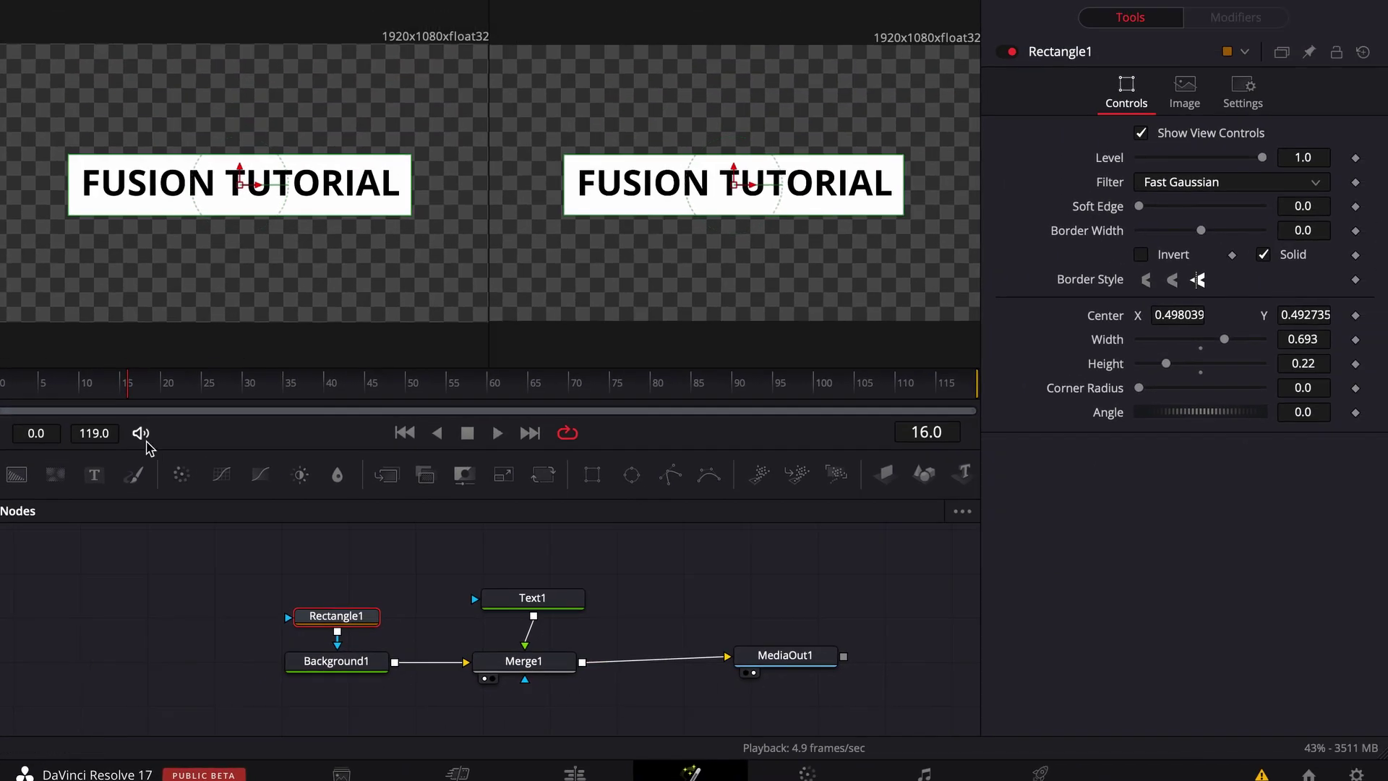
drag(132, 398, 91, 396)
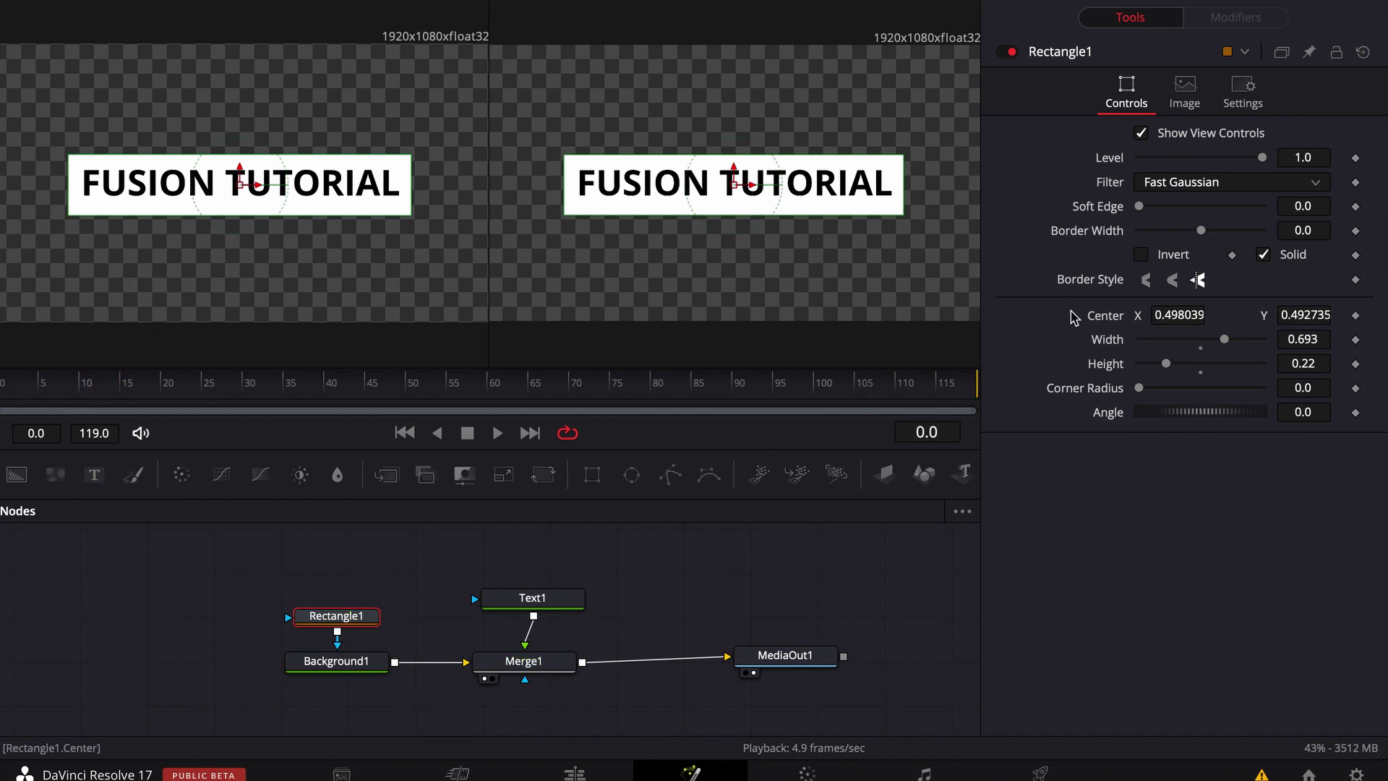
Step: Keyframe Rectangle1 Width from 0 at frame 0 to 0.701 at frame 5, then play it
click(1356, 339)
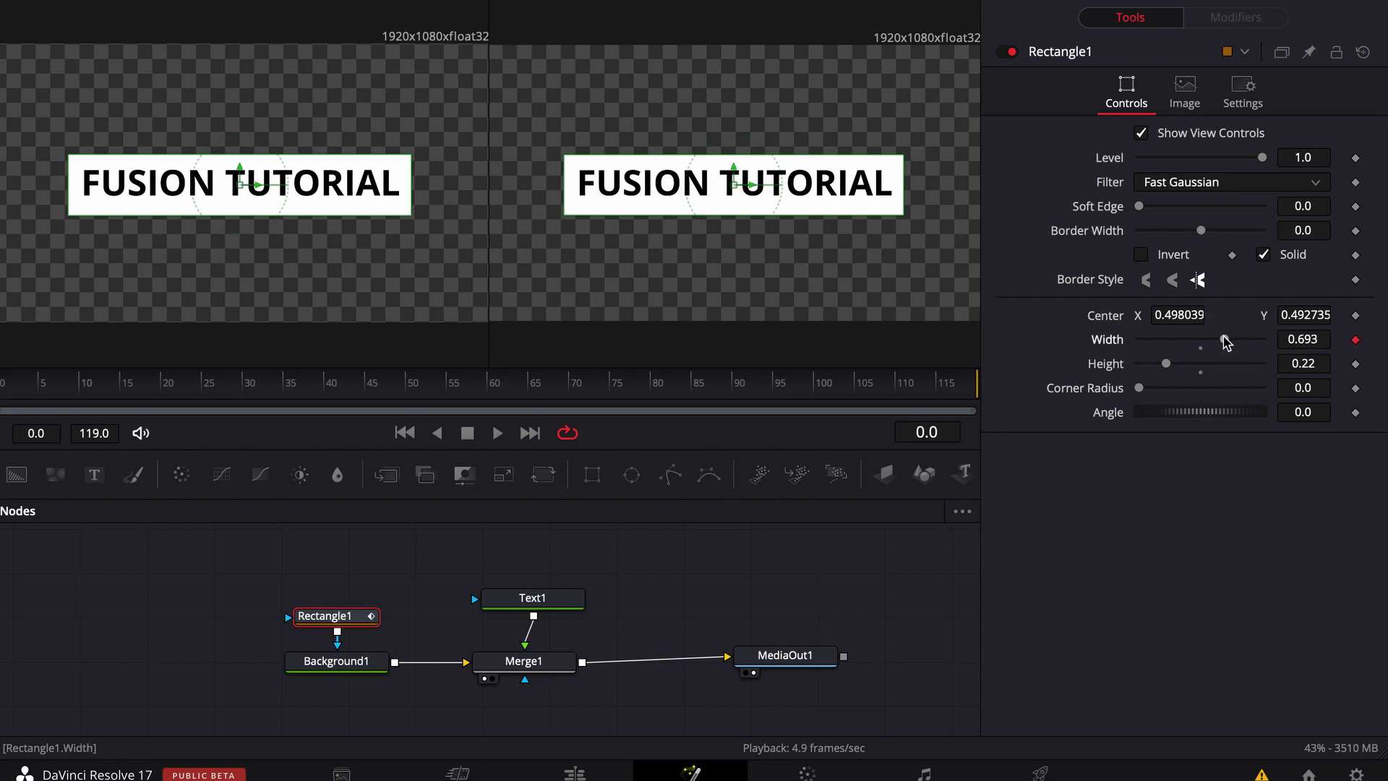
drag(1227, 342, 1071, 333)
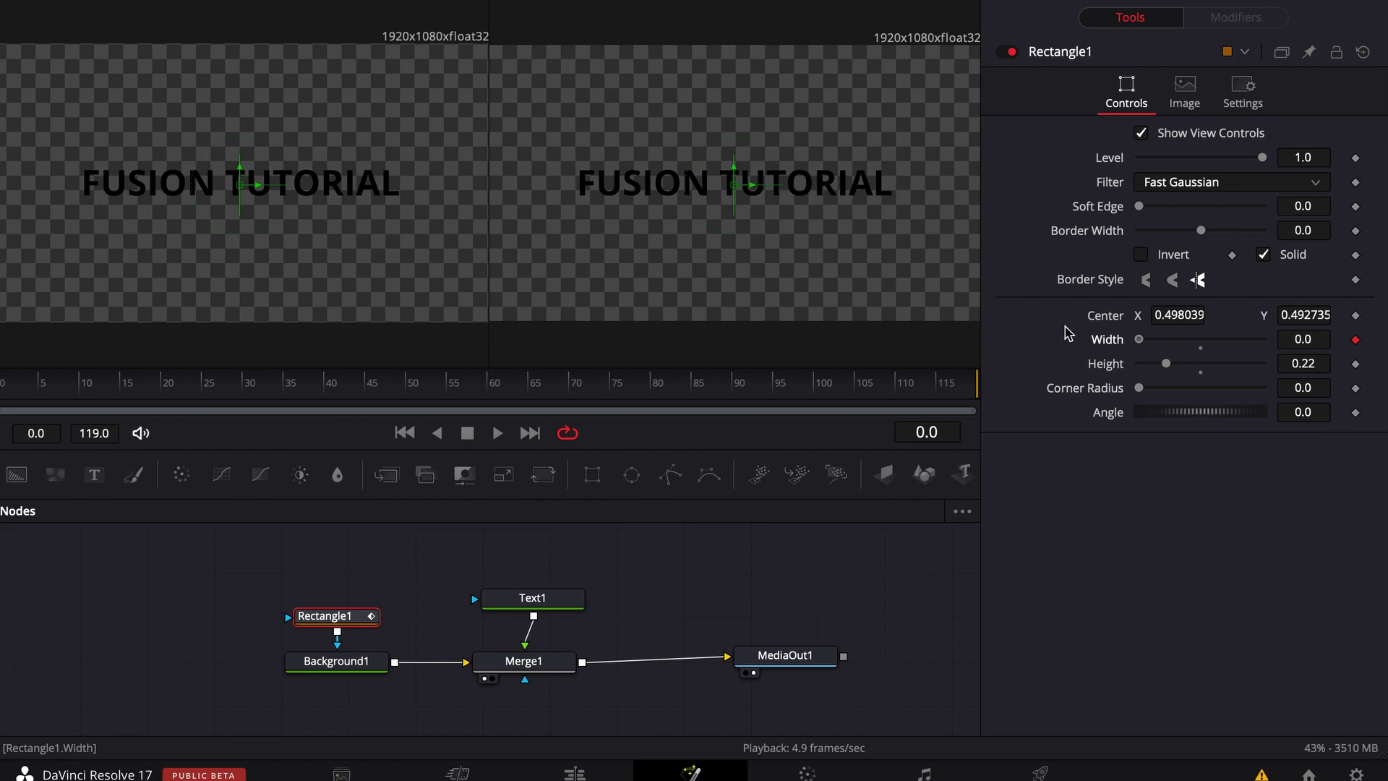
click(39, 386)
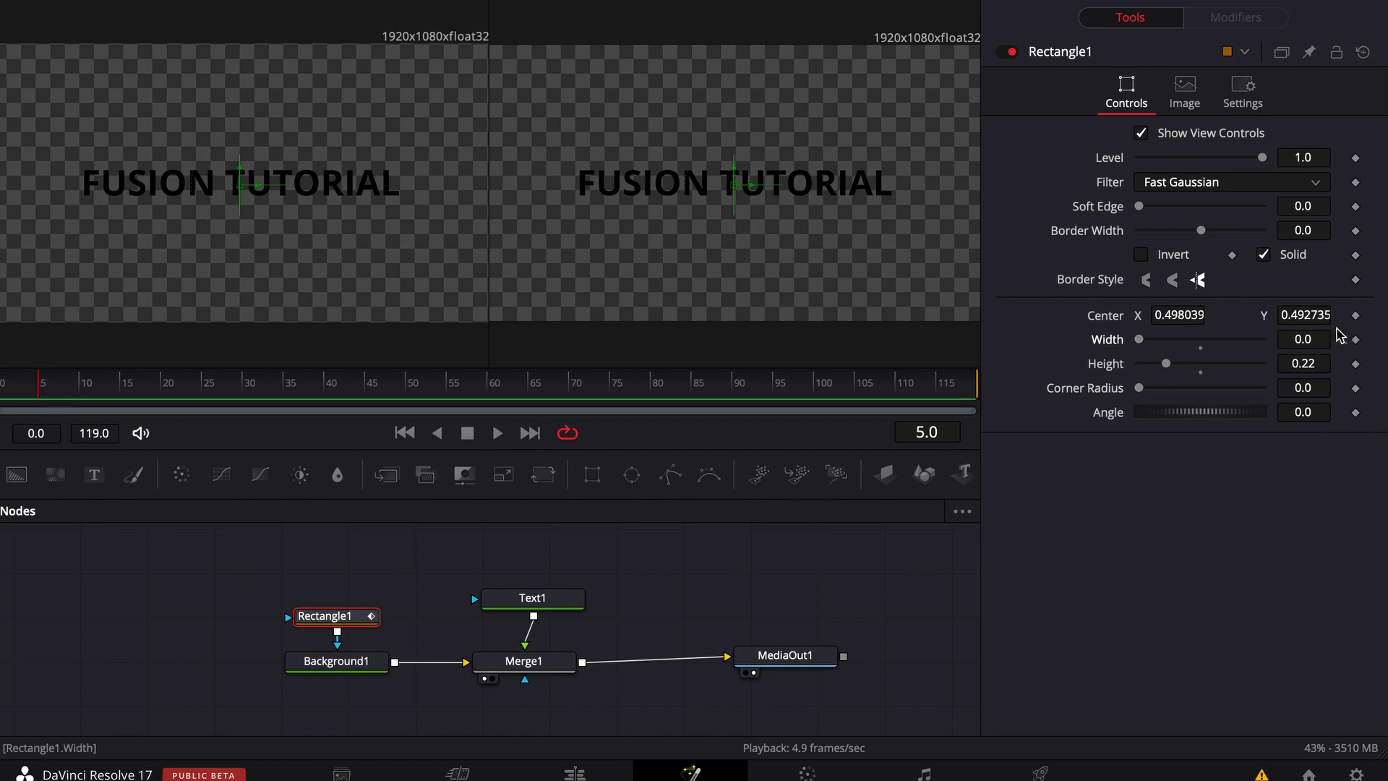
click(1356, 341)
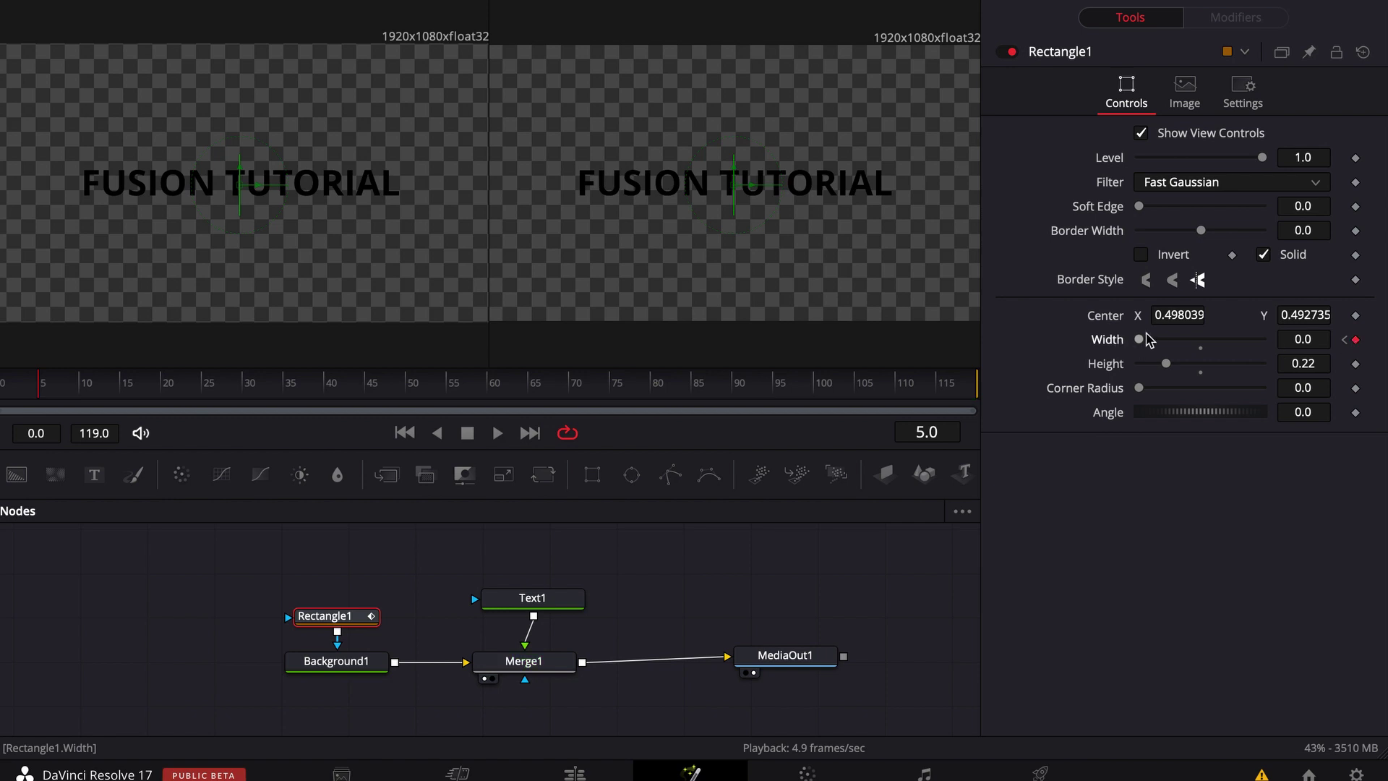
drag(1140, 342, 1348, 338)
drag(42, 385, 3, 386)
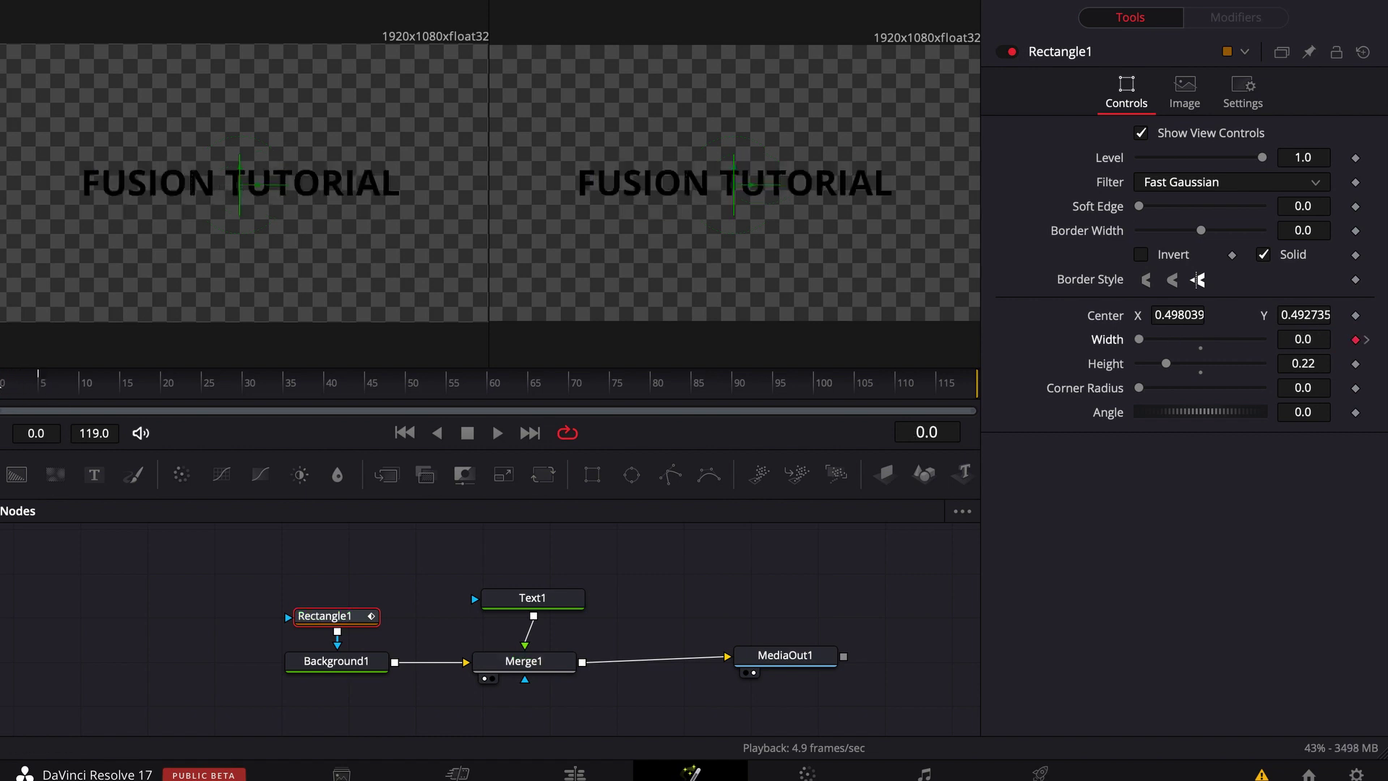
key(space)
key(space)
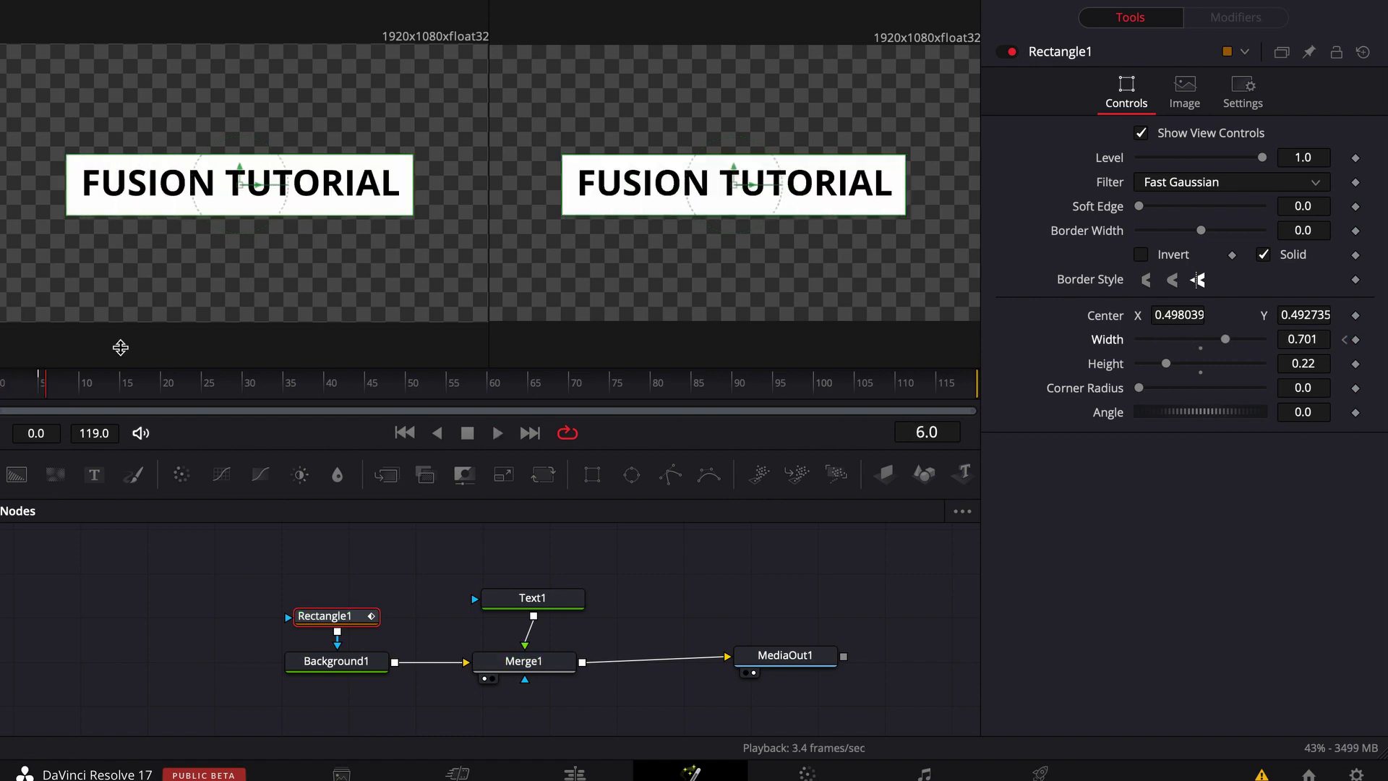
Step: At frame 5, keyframe Text1's Write On with End reduced to 0
click(544, 599)
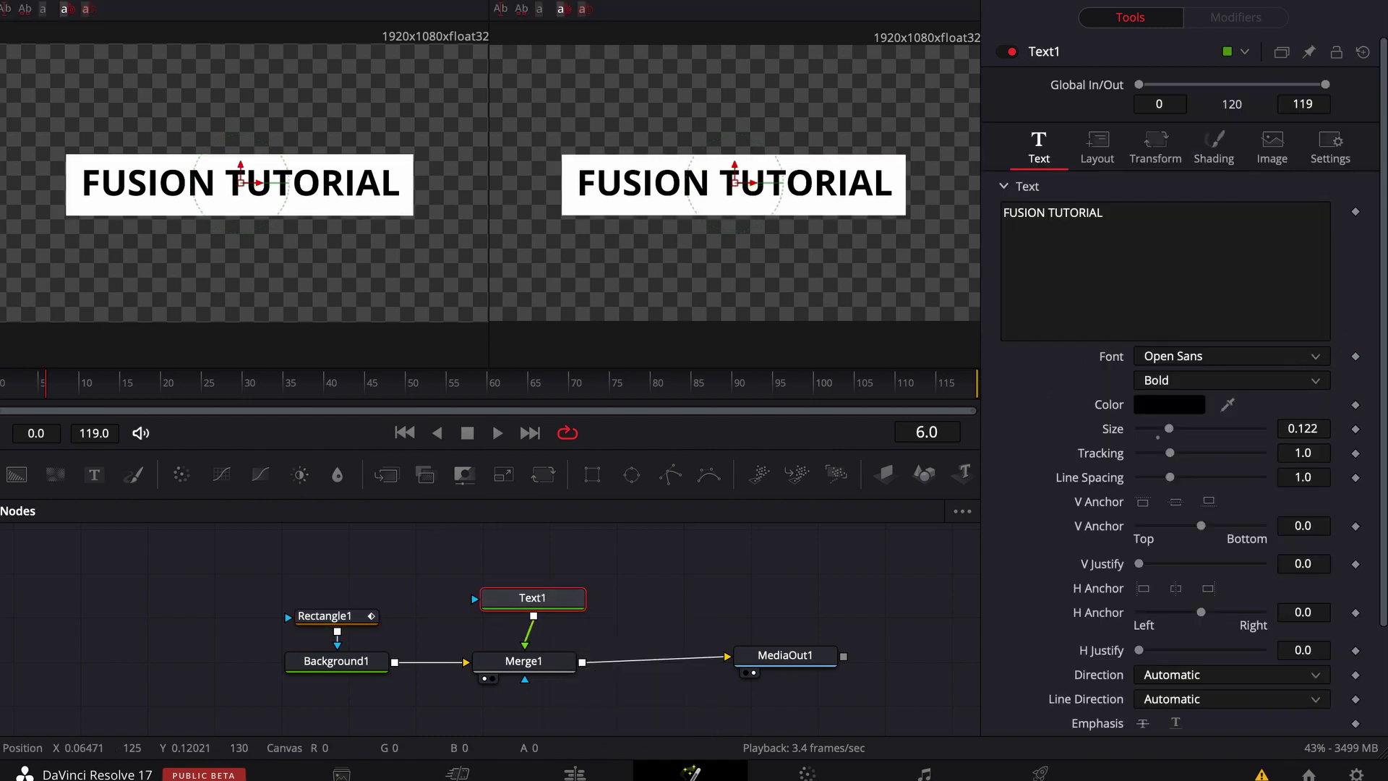
key(Left)
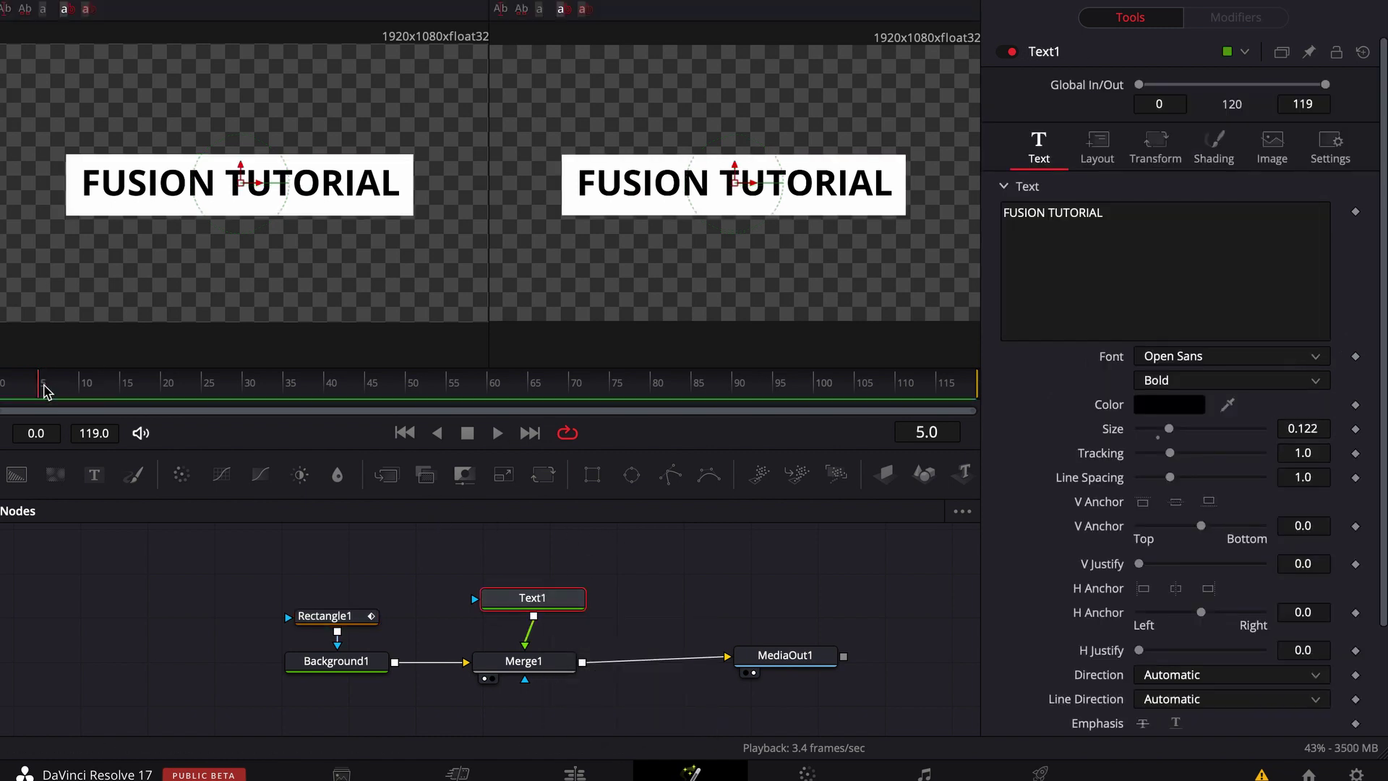
scroll(1131, 627, down, 3)
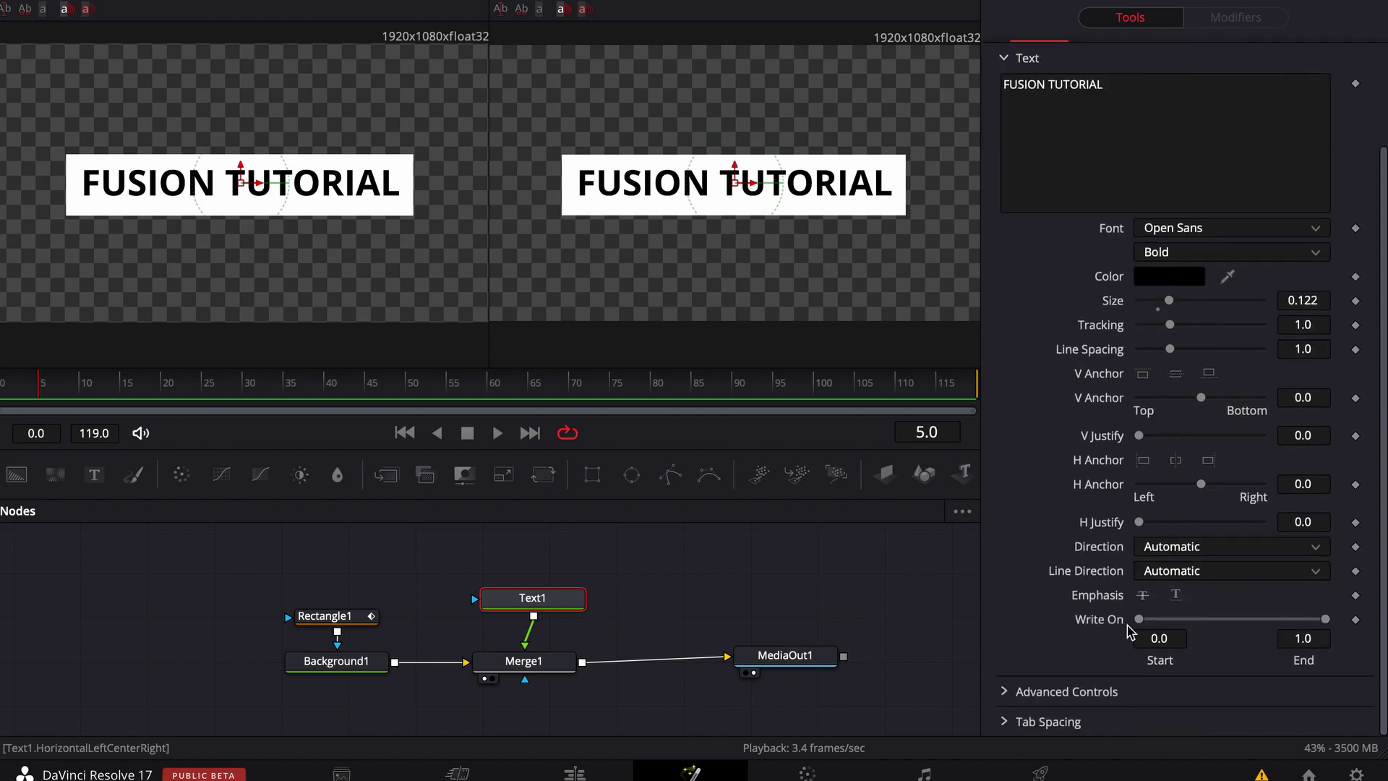
scroll(1140, 458, up, 3)
scroll(1142, 463, down, 3)
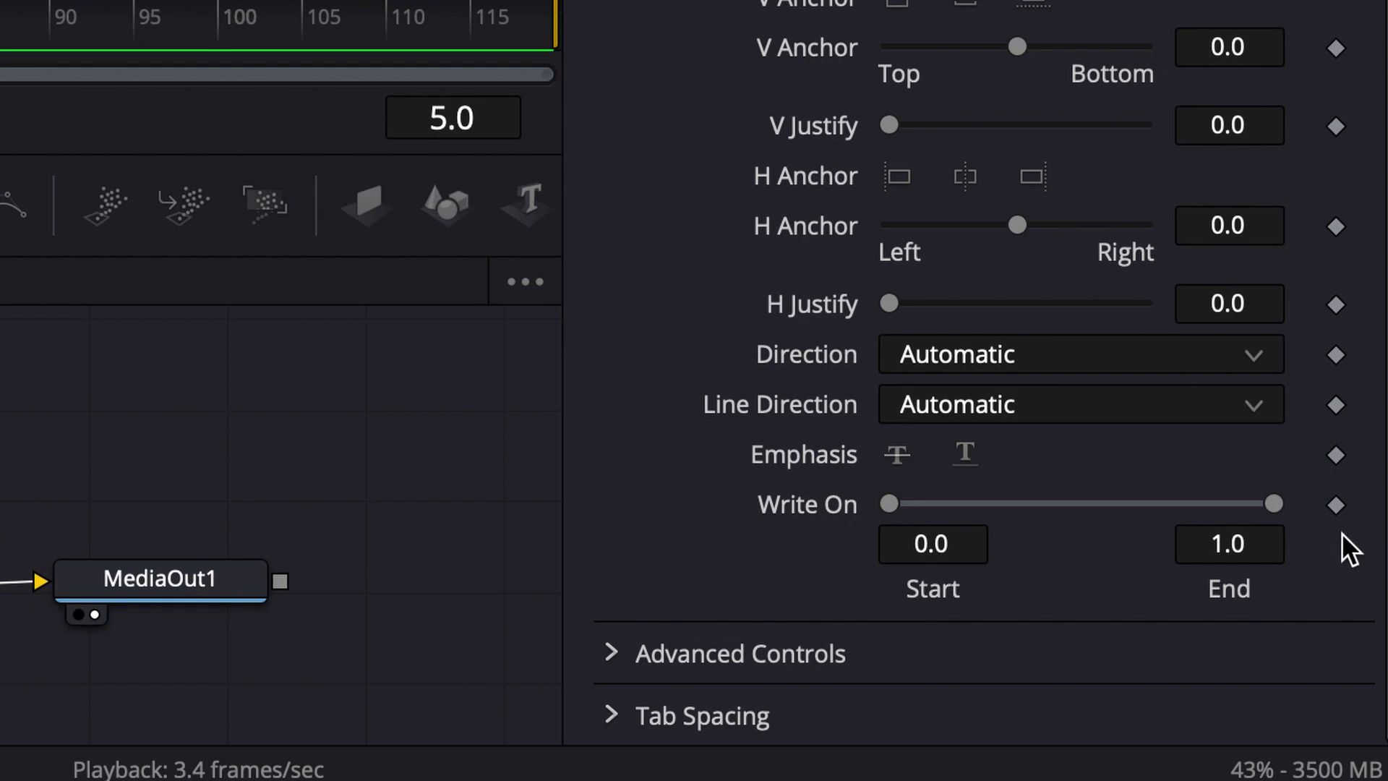
click(1335, 504)
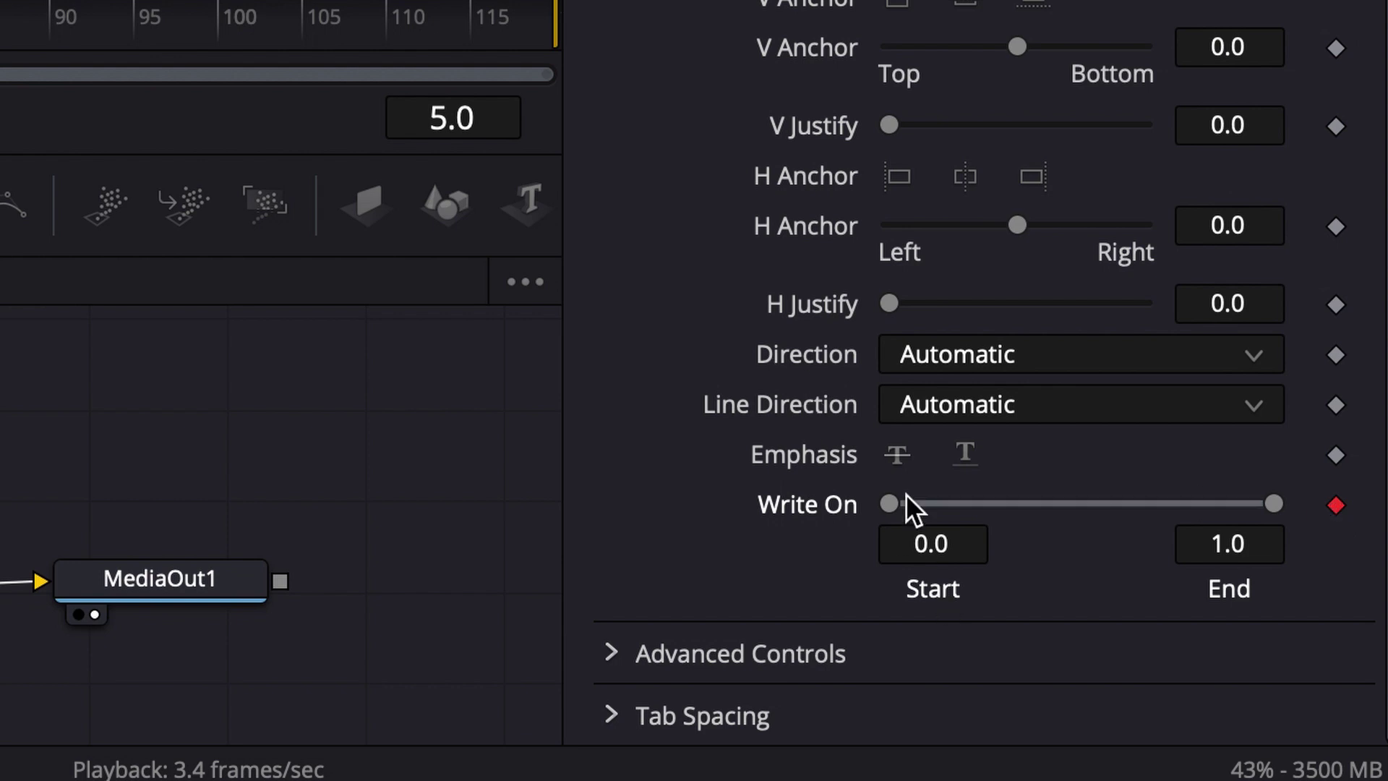
drag(1269, 503, 864, 476)
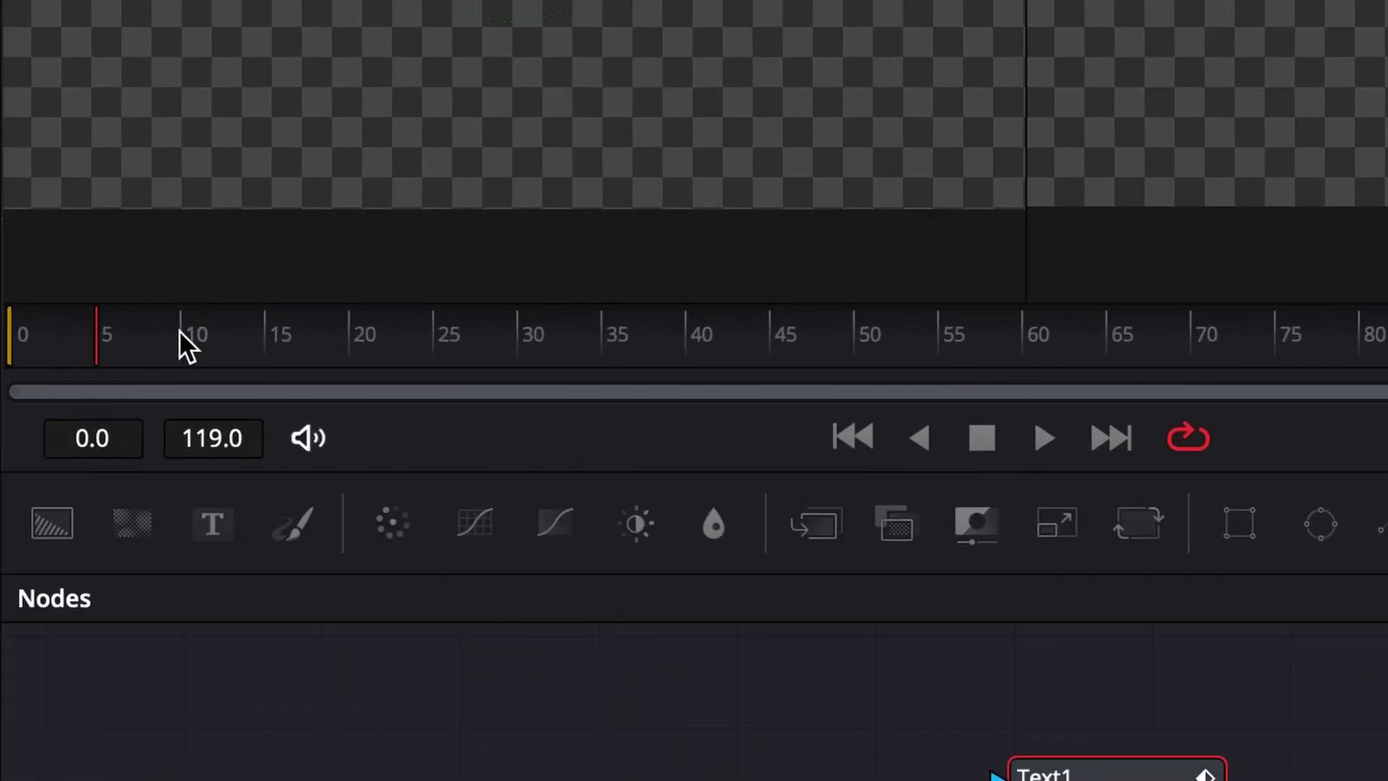
Step: At frame 10, keyframe Write On End back to the full title
click(180, 331)
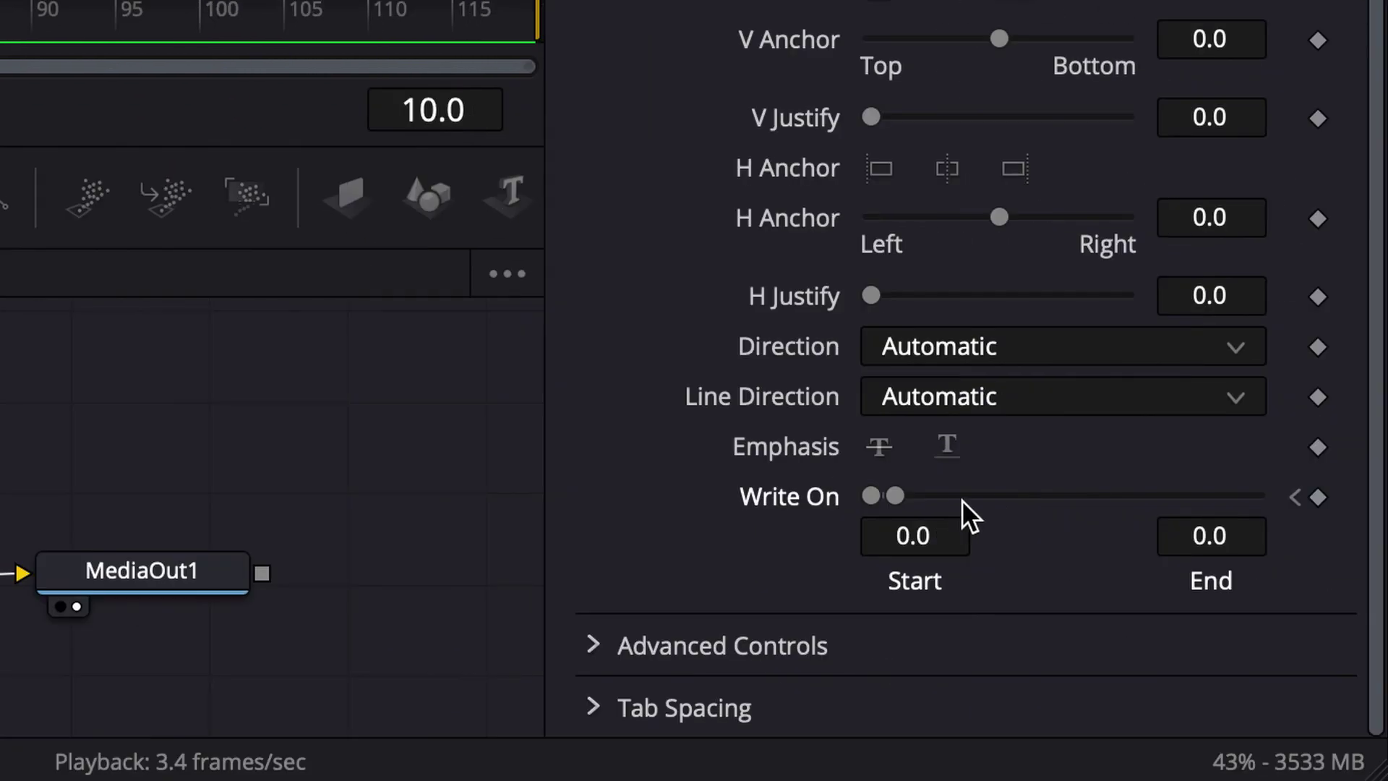
click(1318, 496)
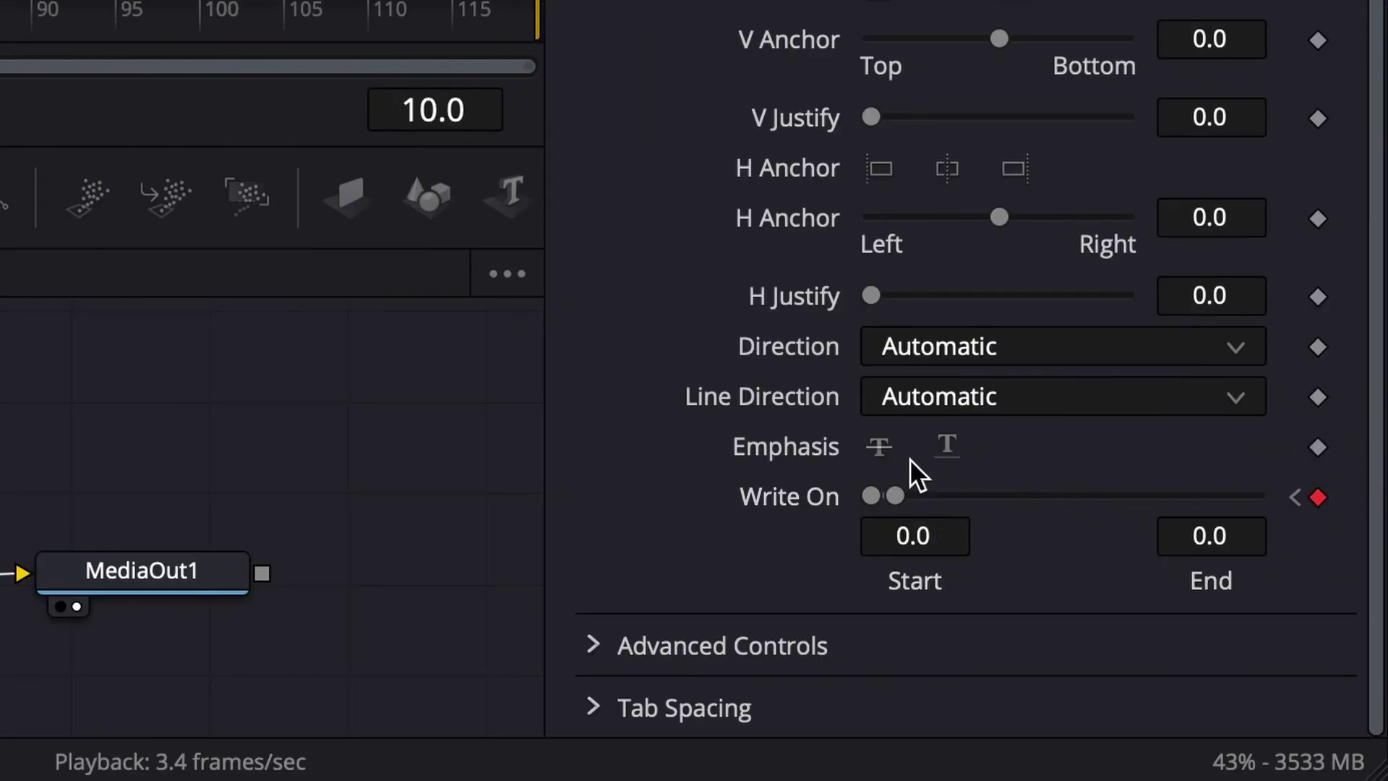
drag(895, 501, 1039, 484)
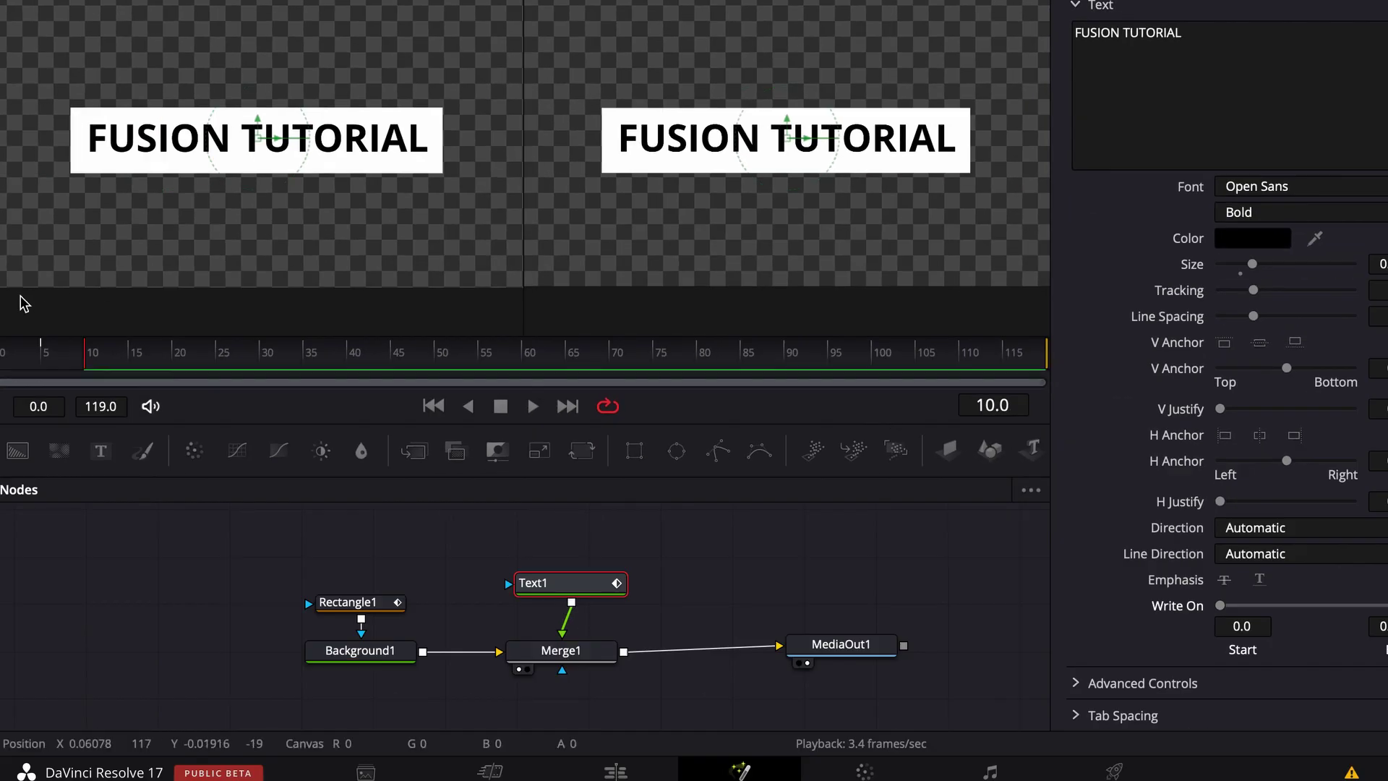
Step: Preview the write-on title, then move the Fusion Composition clip from V1 up to V2
click(41, 353)
key(space)
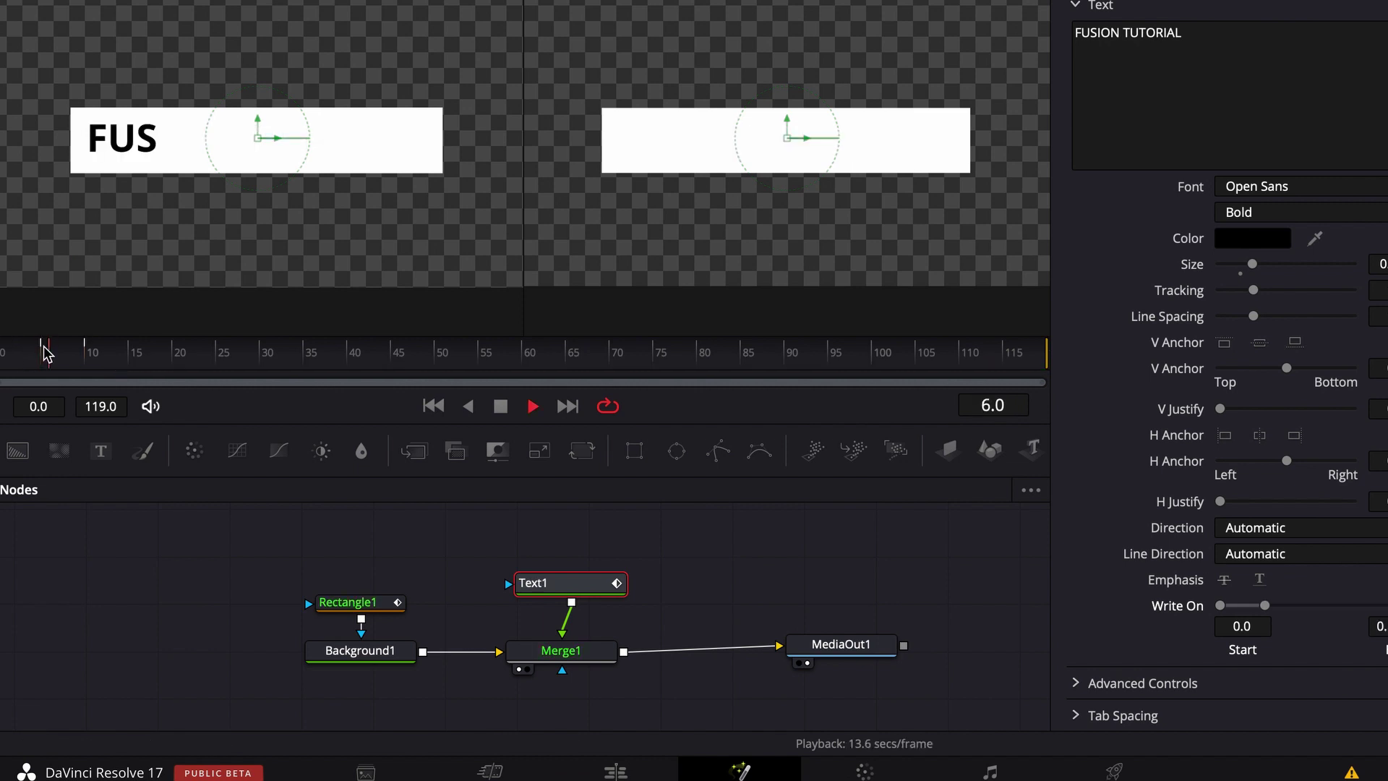
click(615, 772)
click(657, 502)
key(space)
key(space)
click(757, 626)
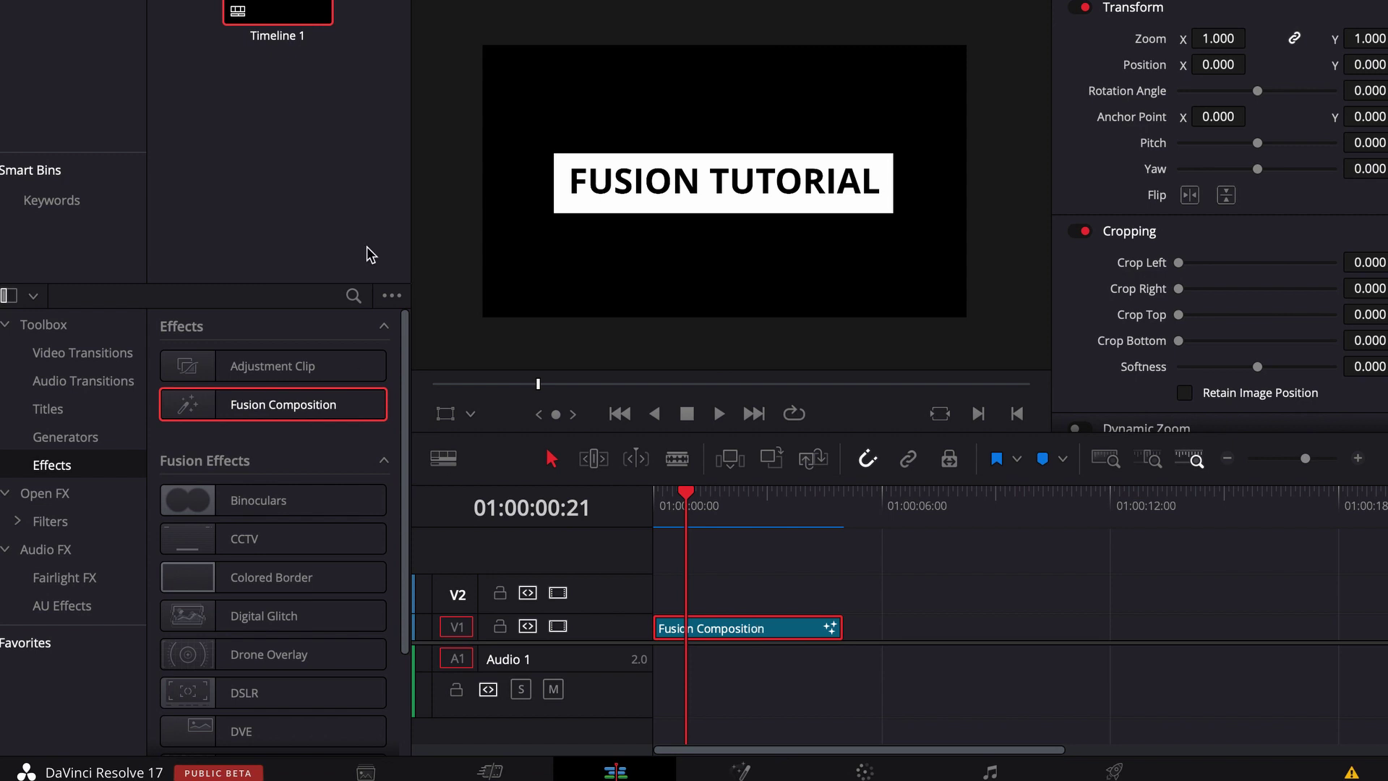
drag(750, 633, 750, 596)
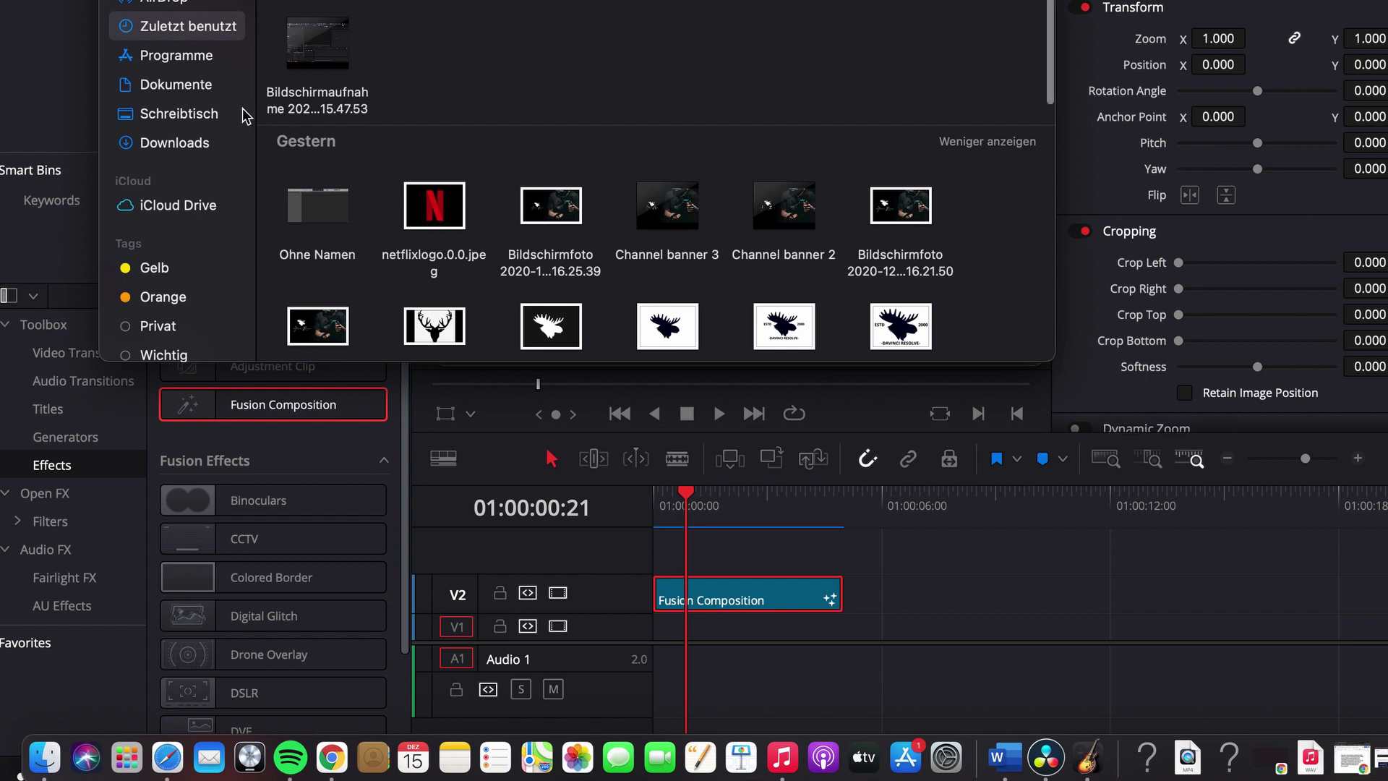
Step: Drag The Girl Poses Among Long Beige Grass.mp4 from Downloads > Videos/Photos > Videos onto V1
click(199, 141)
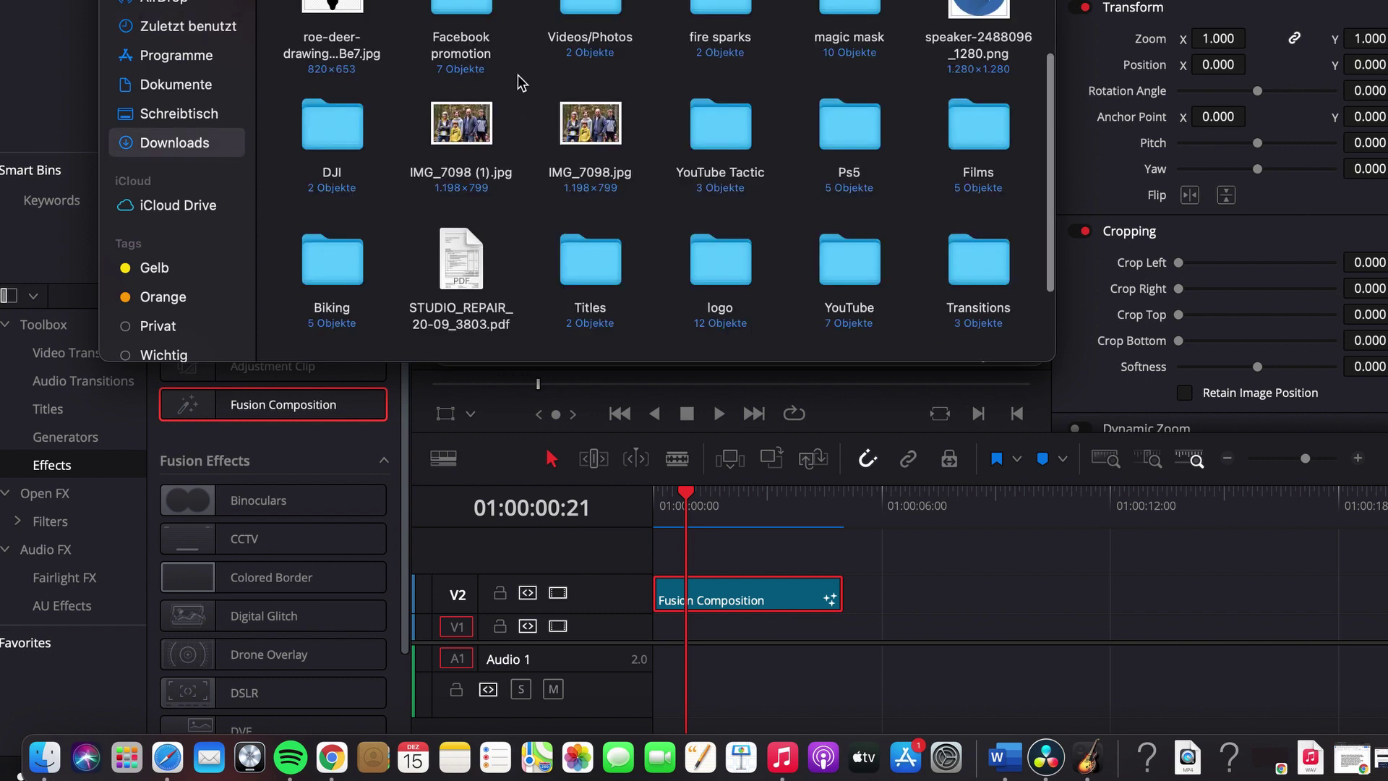
double_click(576, 11)
double_click(337, 26)
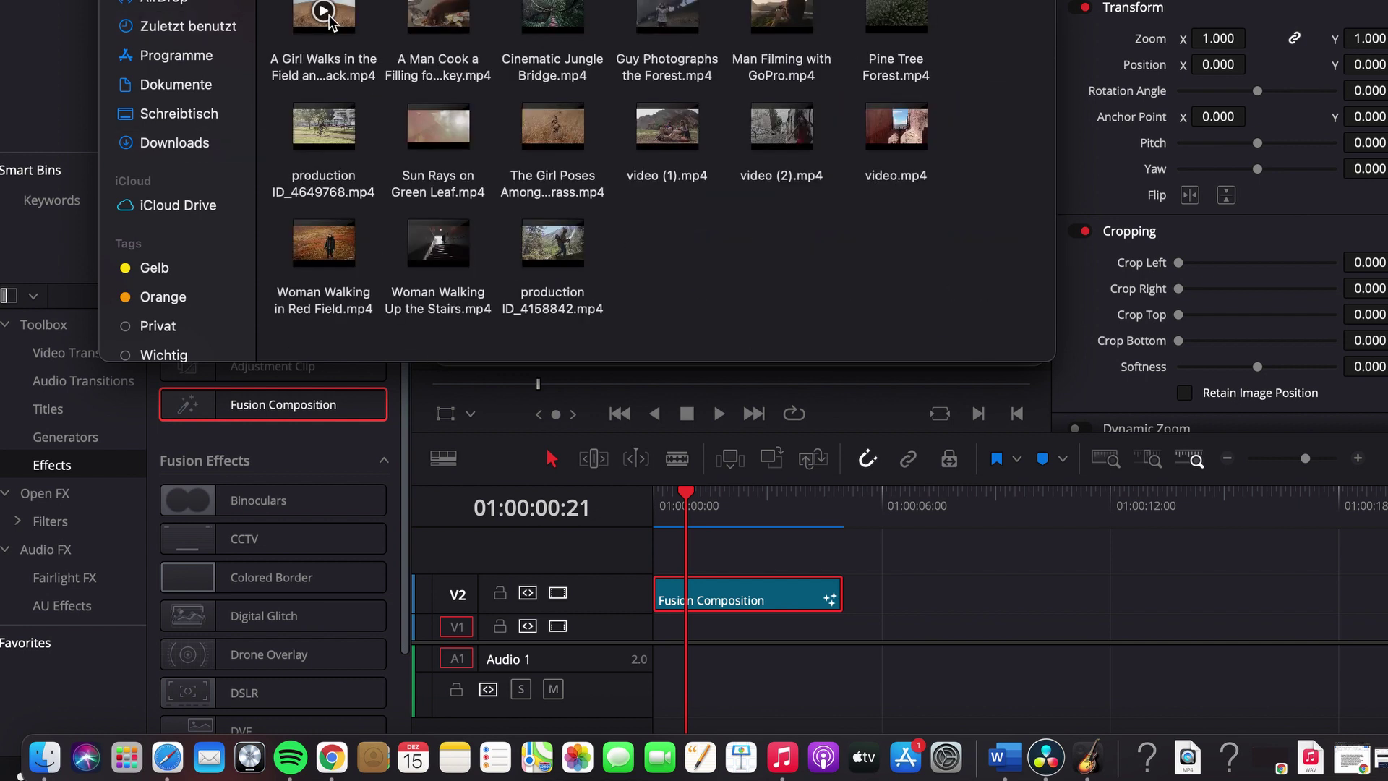
drag(549, 127, 665, 633)
click(768, 576)
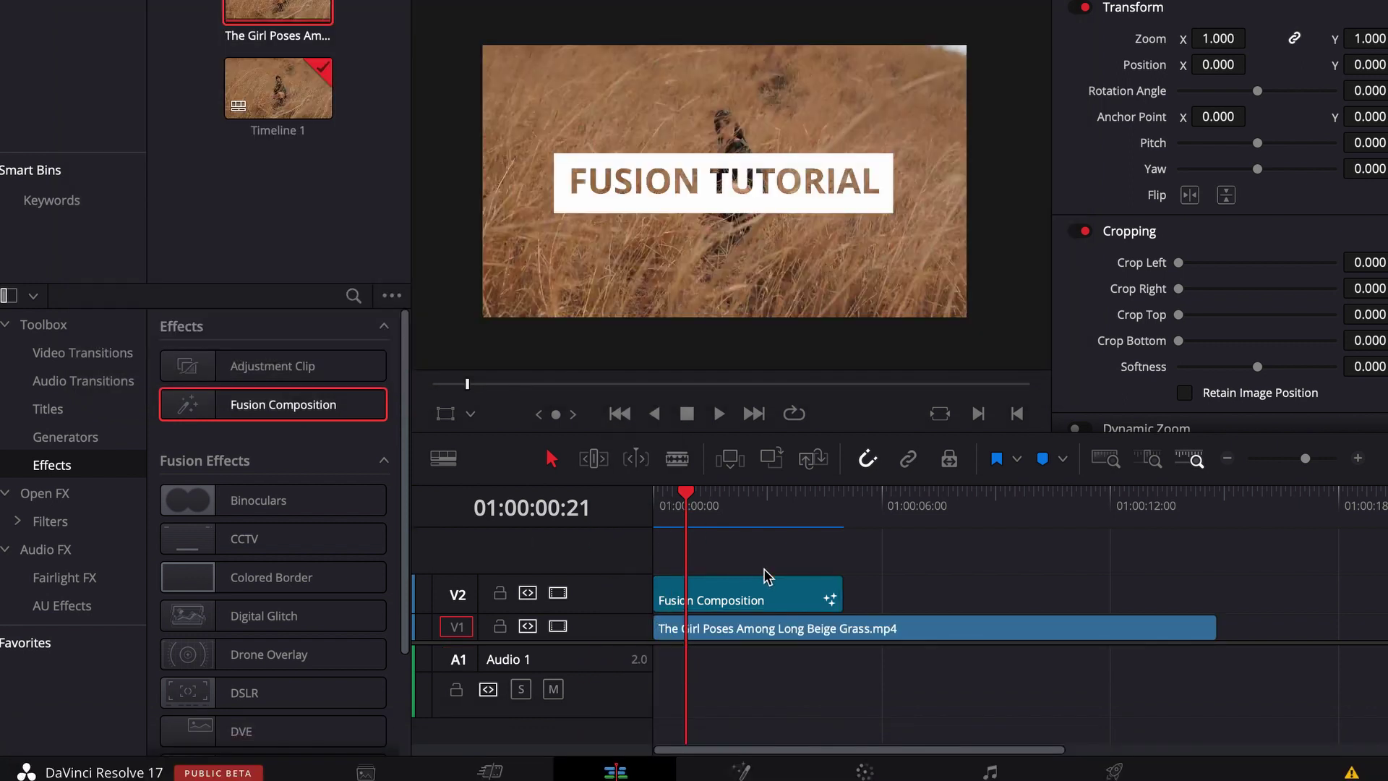
Step: Enlarge the title clip's Zoom to about 1.2 in the Inspector
scroll(746, 123, up, 5)
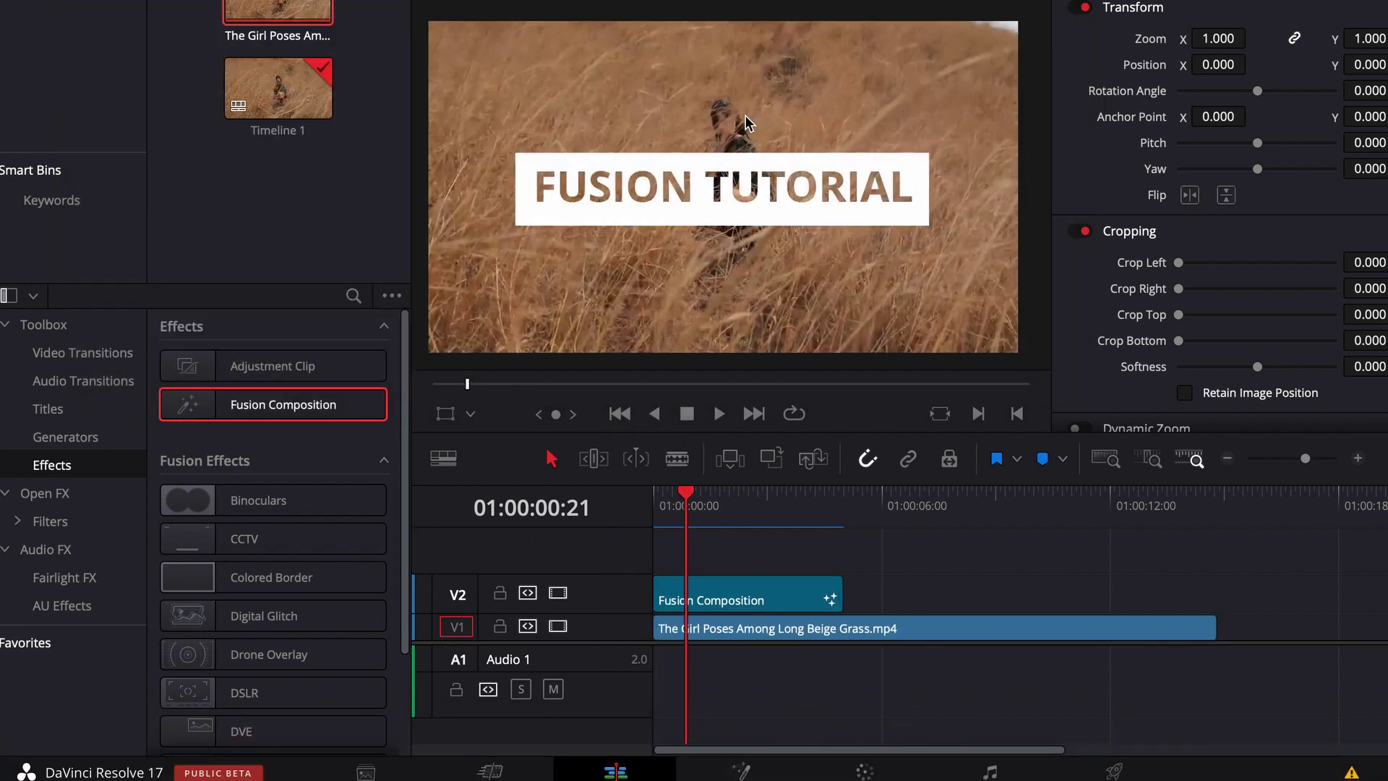
scroll(746, 130, down, 5)
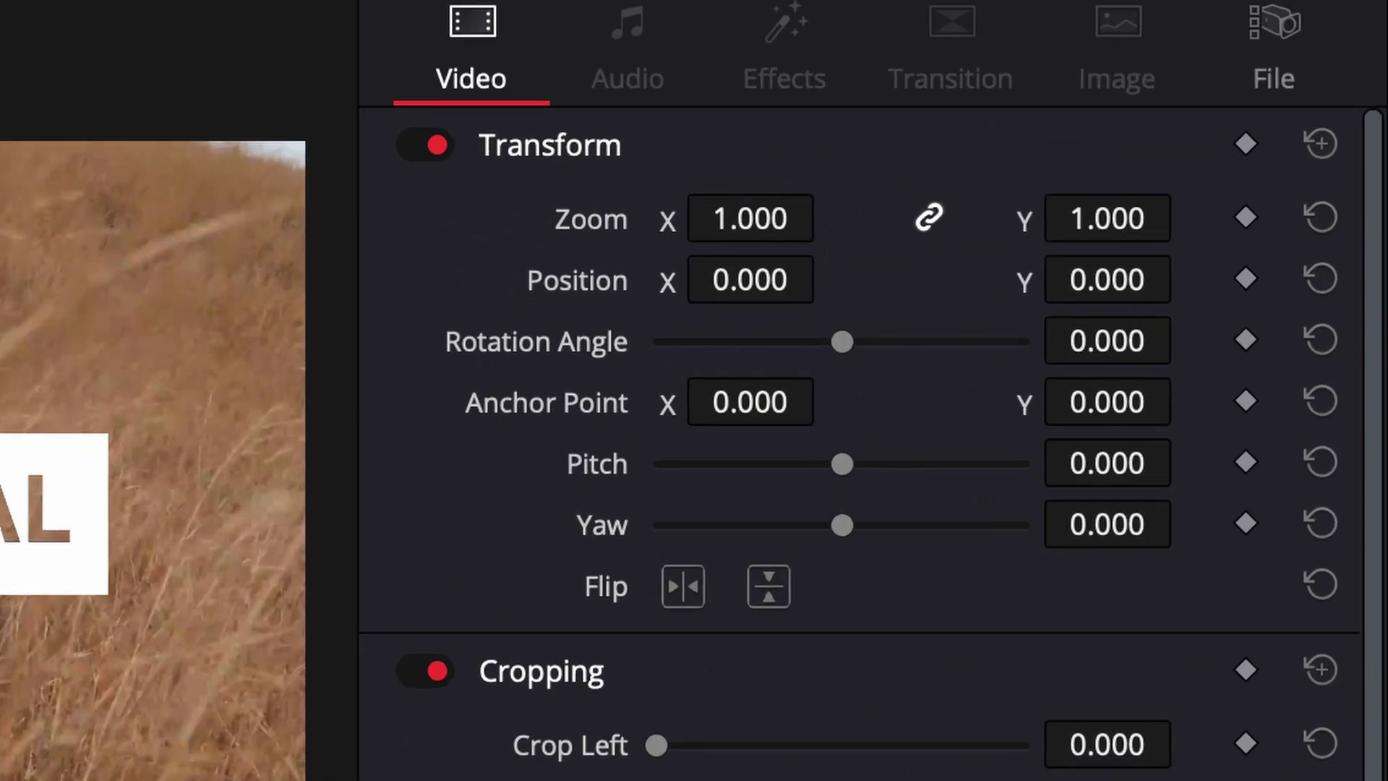
mouse_move(750, 220)
mouse_down()
mouse_move(973, 220)
mouse_move(753, 217)
mouse_up()
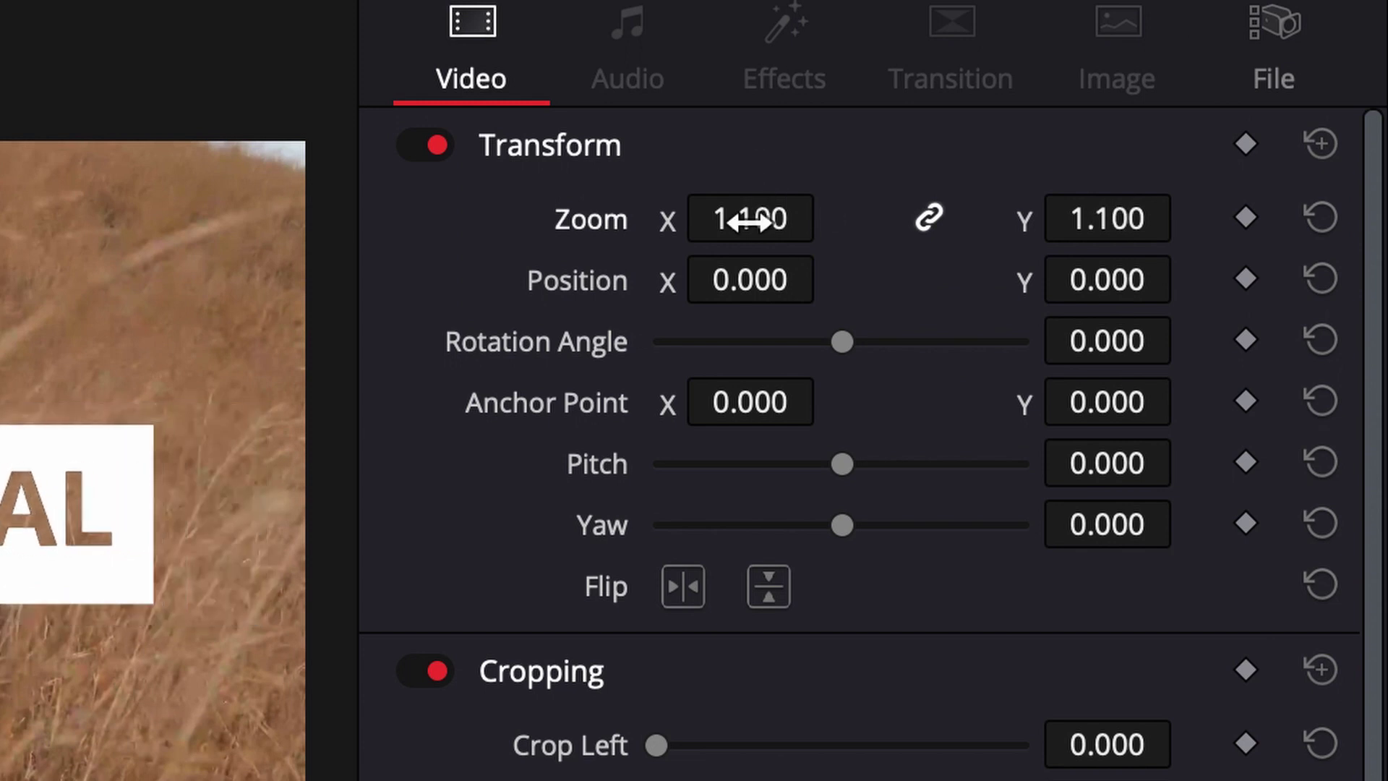
Step: Slide the grass clip on V1 right so it starts at 01:00:05:00
drag(733, 633, 913, 634)
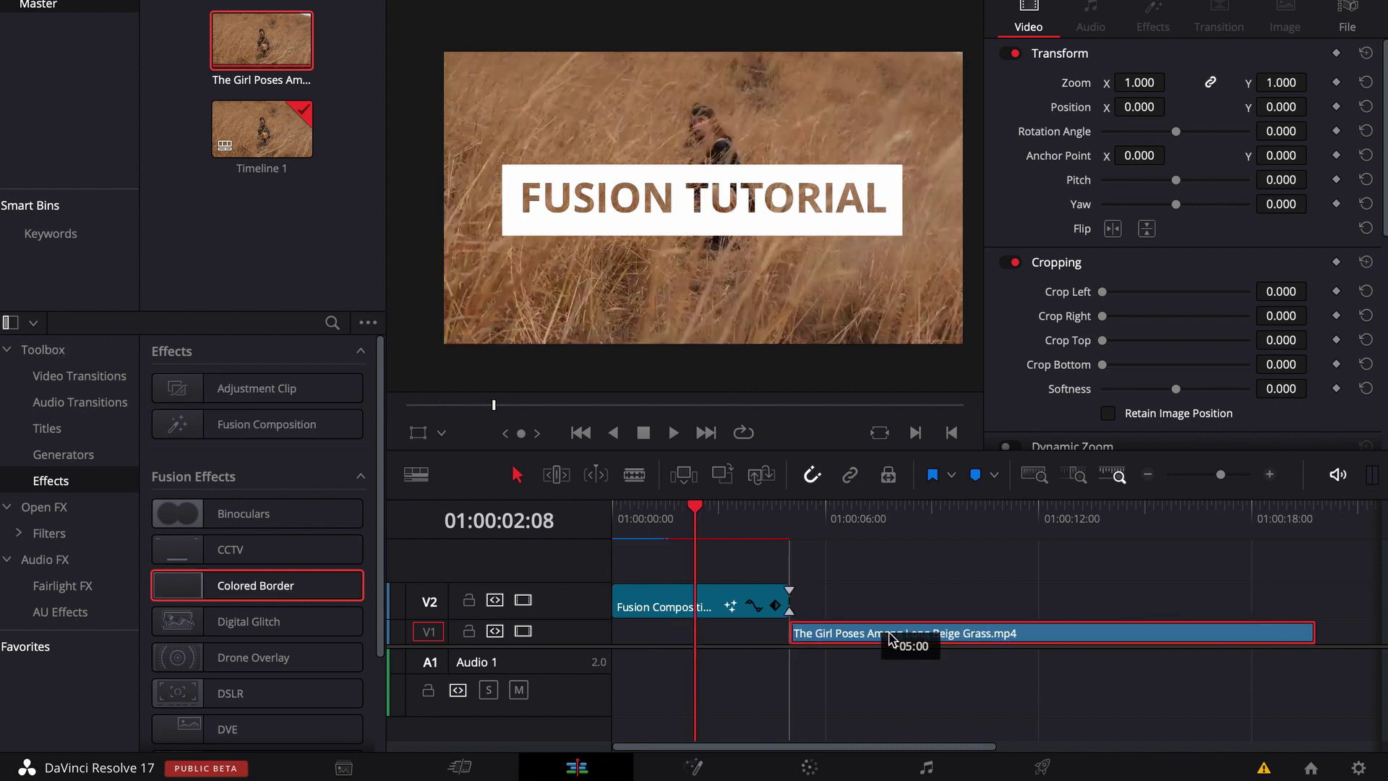
click(805, 524)
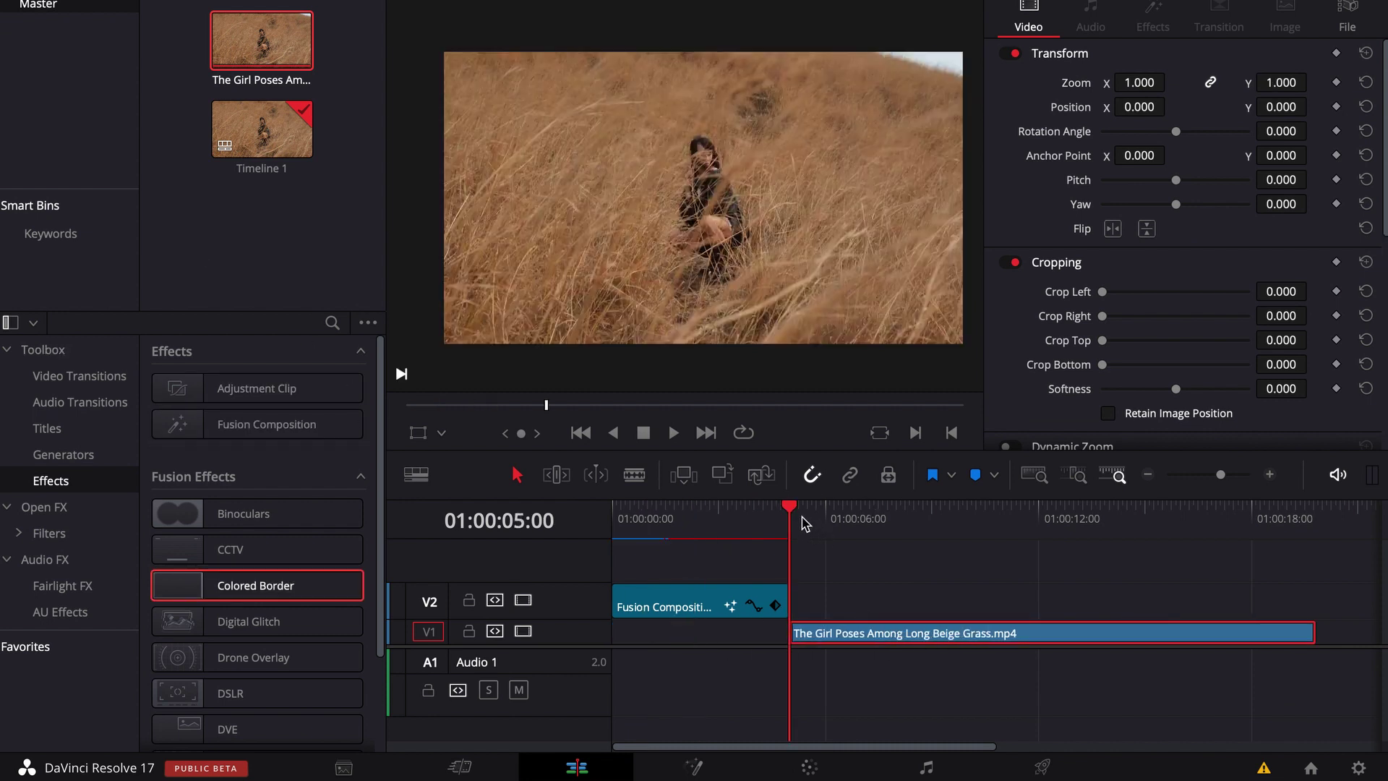
drag(809, 524, 815, 521)
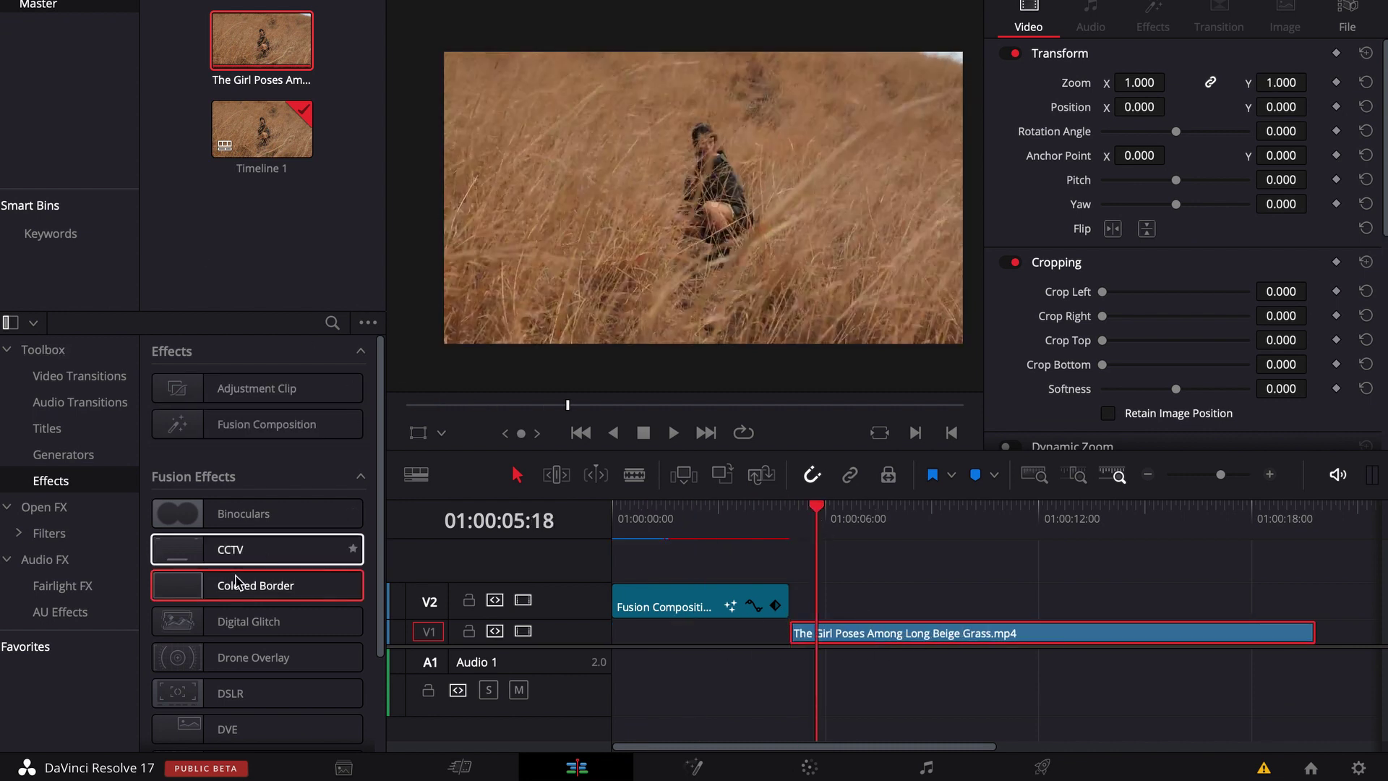
Step: Apply the Colored Border effect to the grass clip and show its settings
click(837, 393)
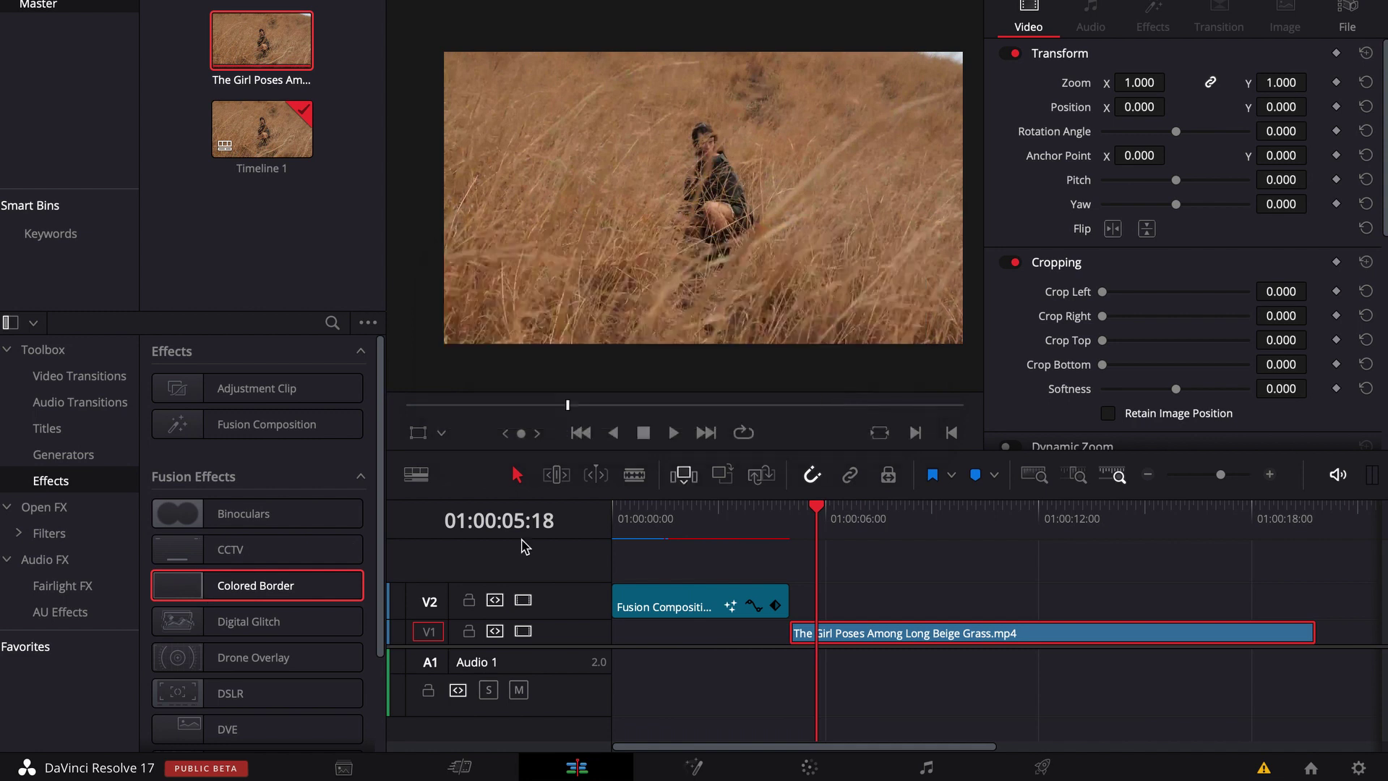
drag(262, 593, 888, 639)
click(1150, 13)
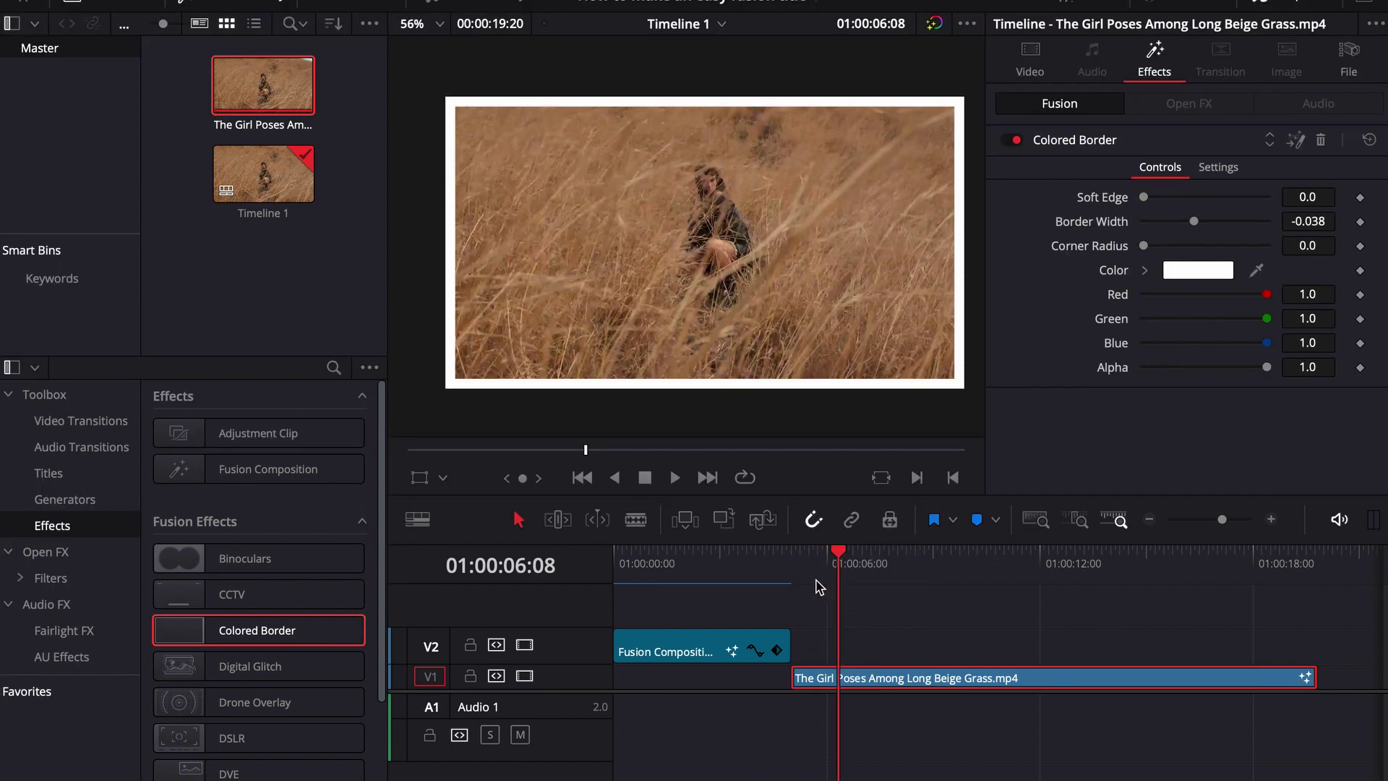
Step: Keyframe Border Width at 0.0 at 01:00:05:00 and set a narrower negative width later
click(793, 561)
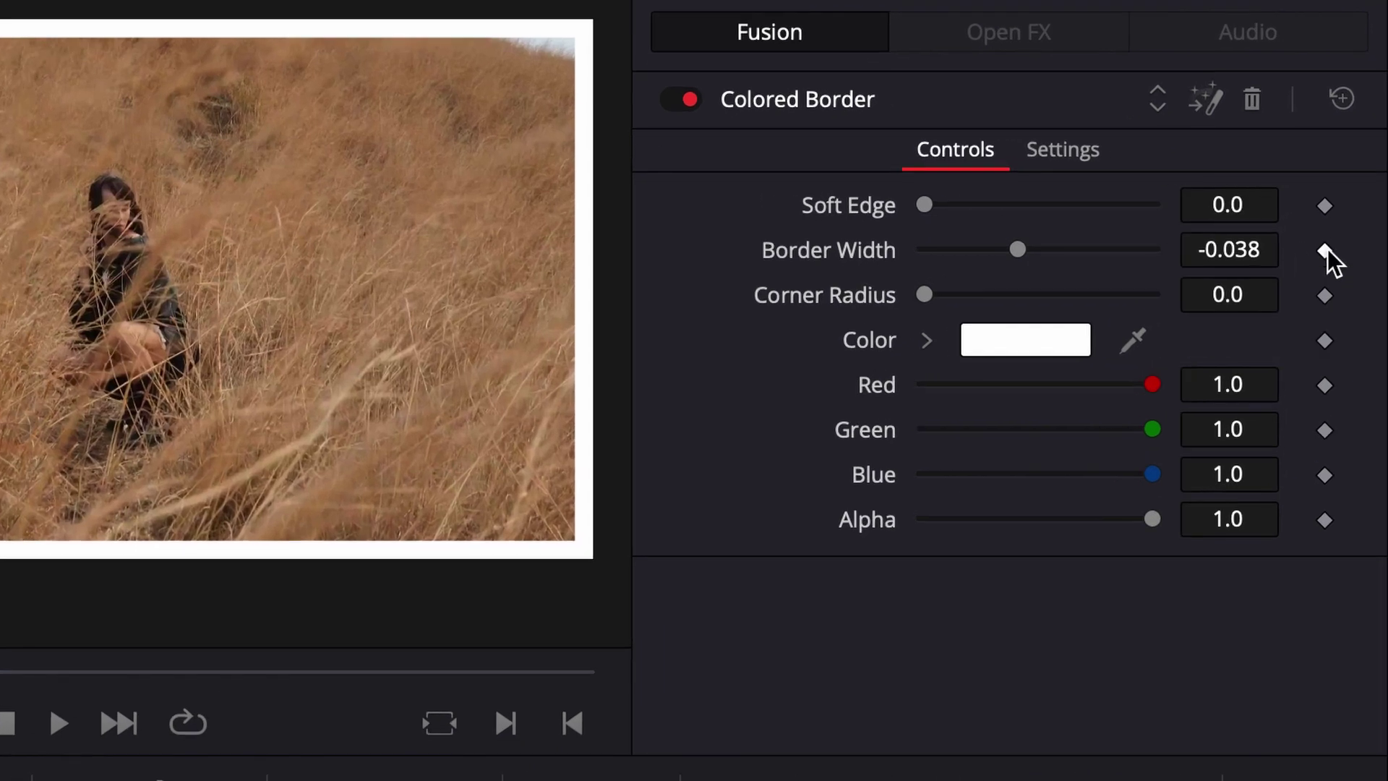
click(1360, 221)
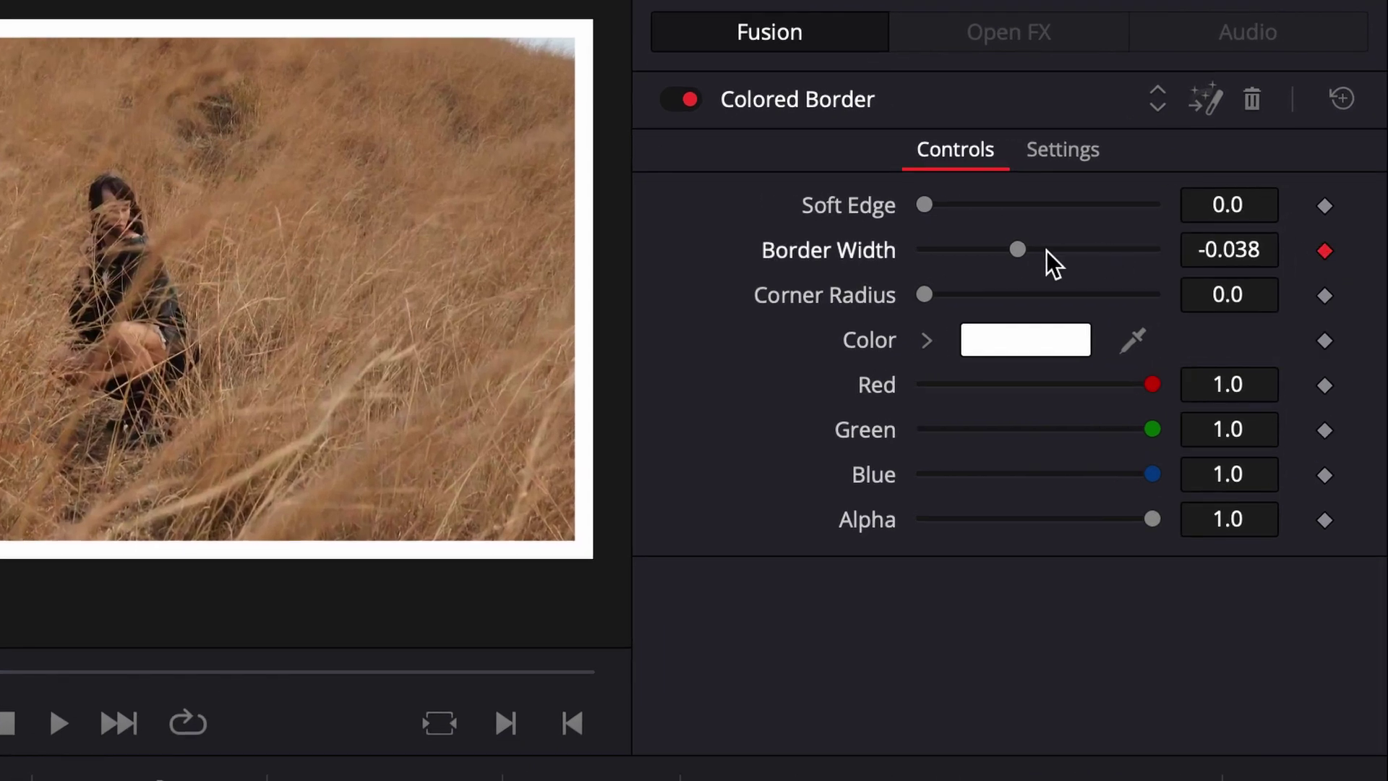
drag(1024, 253, 1045, 253)
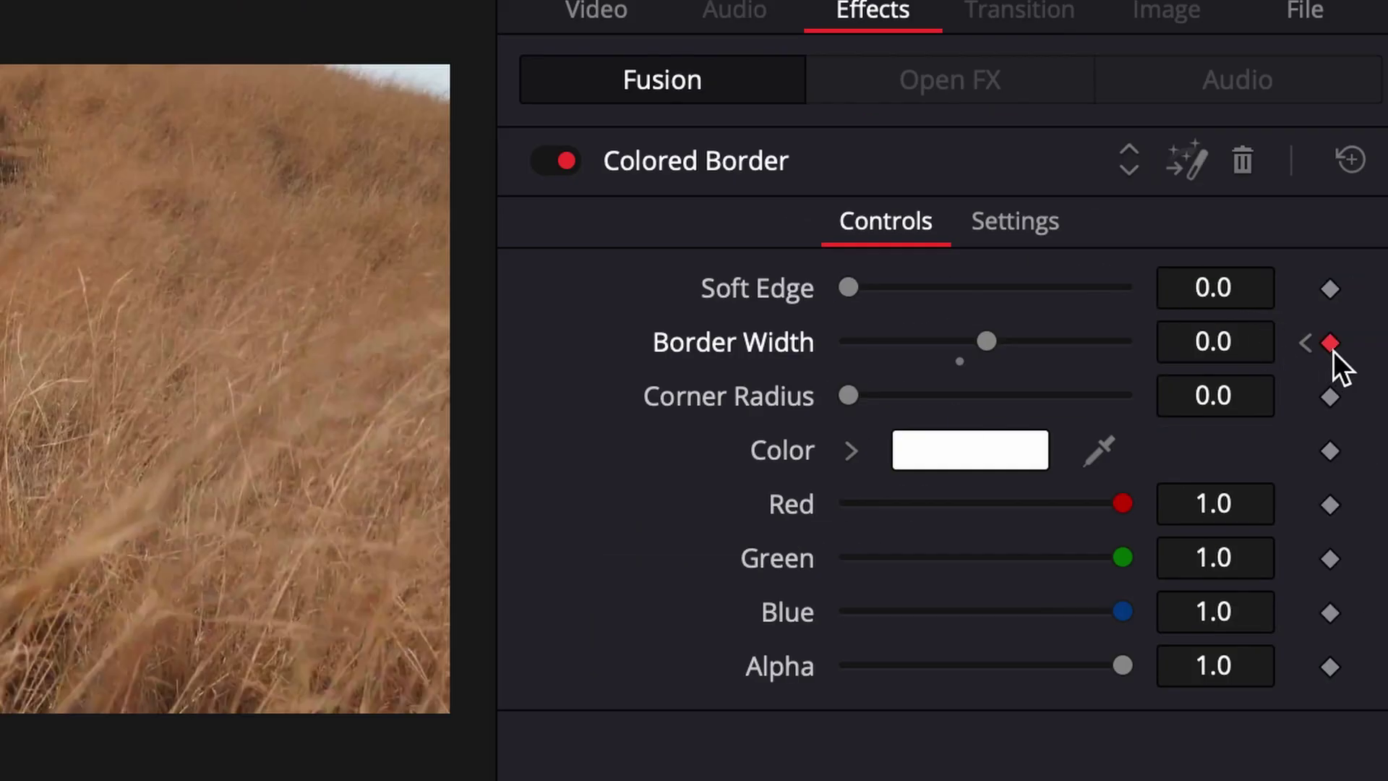
drag(990, 337, 971, 336)
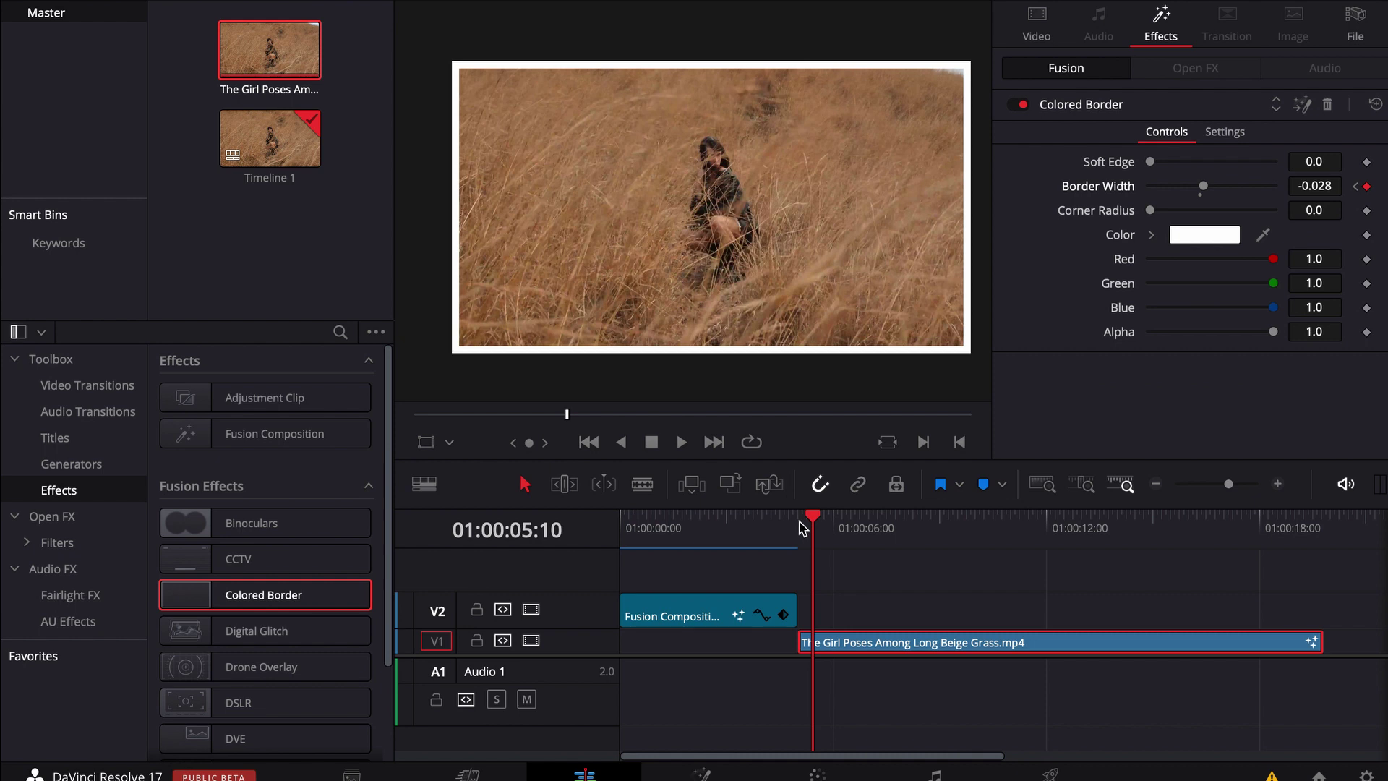
click(800, 525)
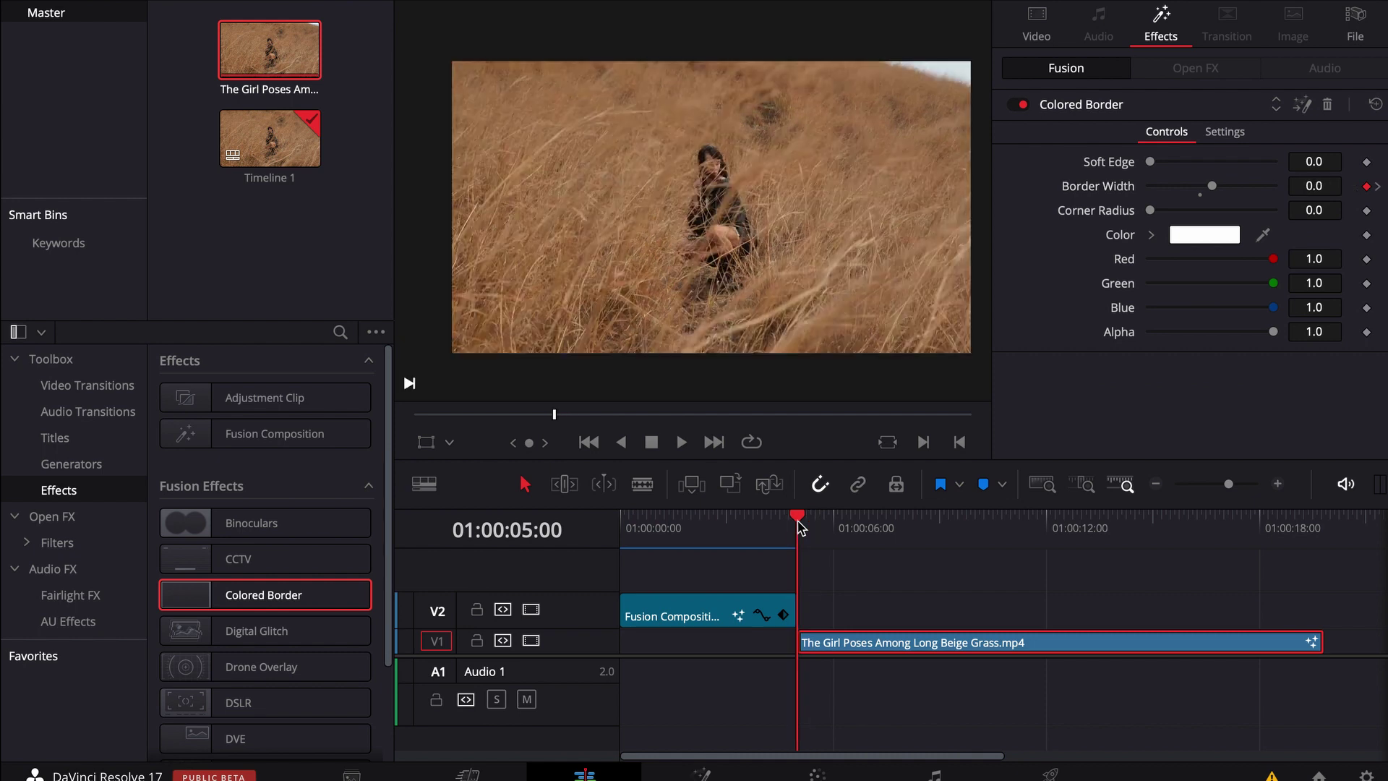
Step: Move the grass footage clip back to start at 01:00:00:00
key(space)
drag(847, 642, 672, 641)
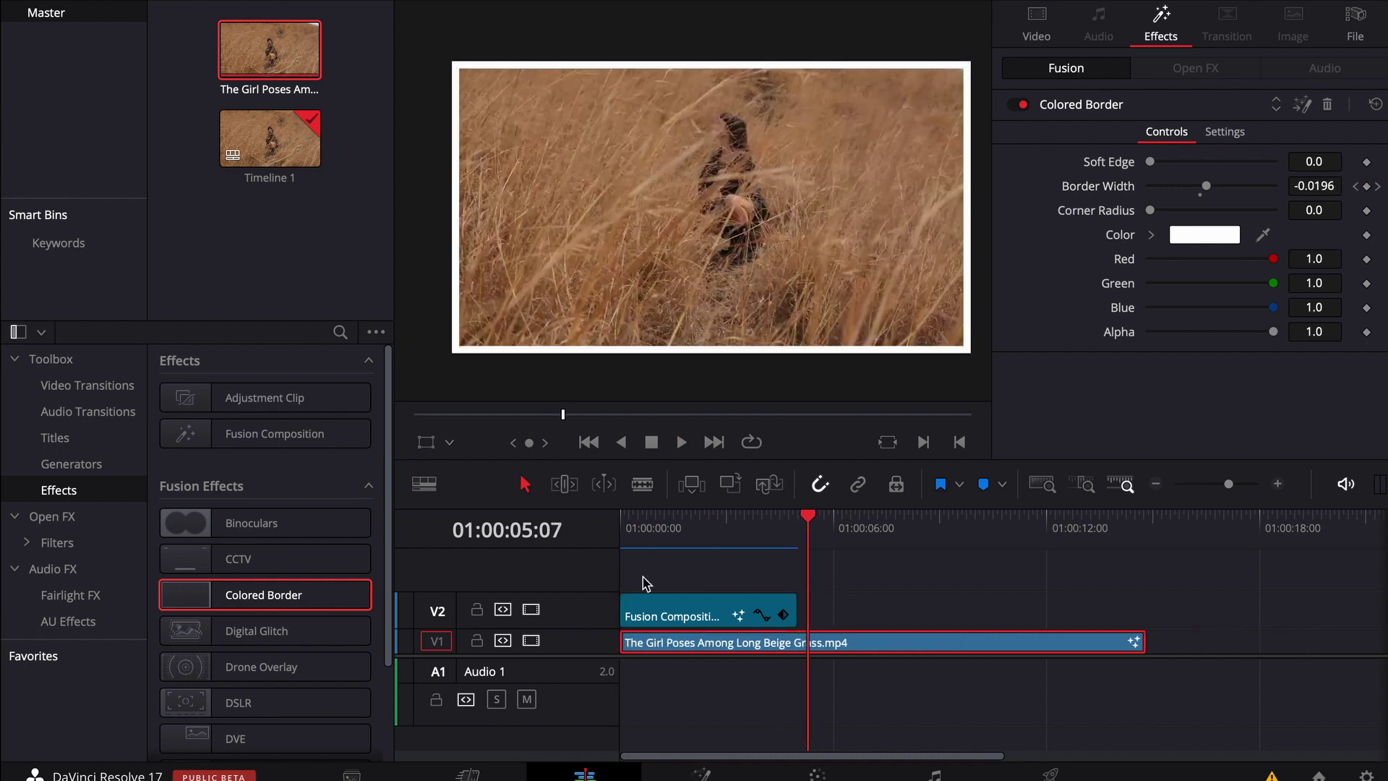
click(630, 527)
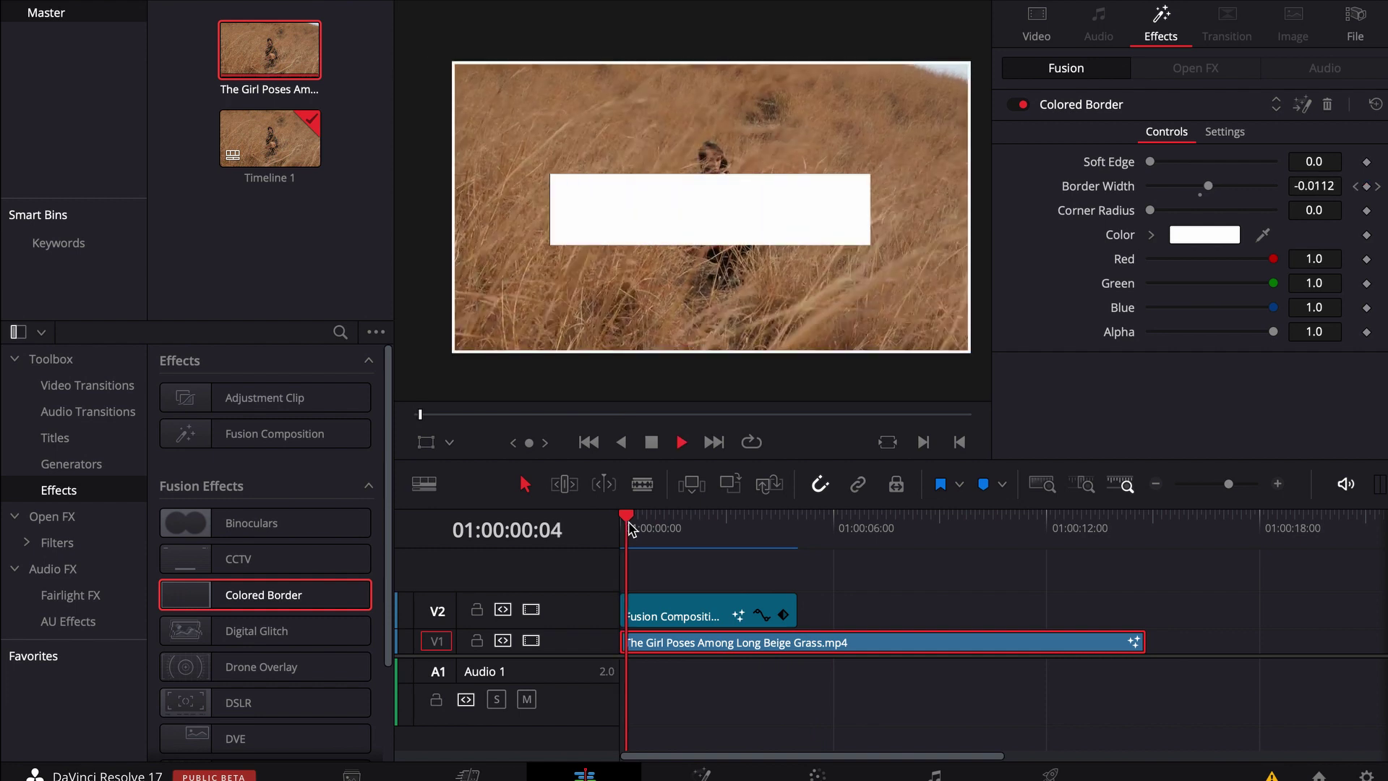
Step: Preview the edit about three seconds in and select the Fusion title clip on V2
key(space)
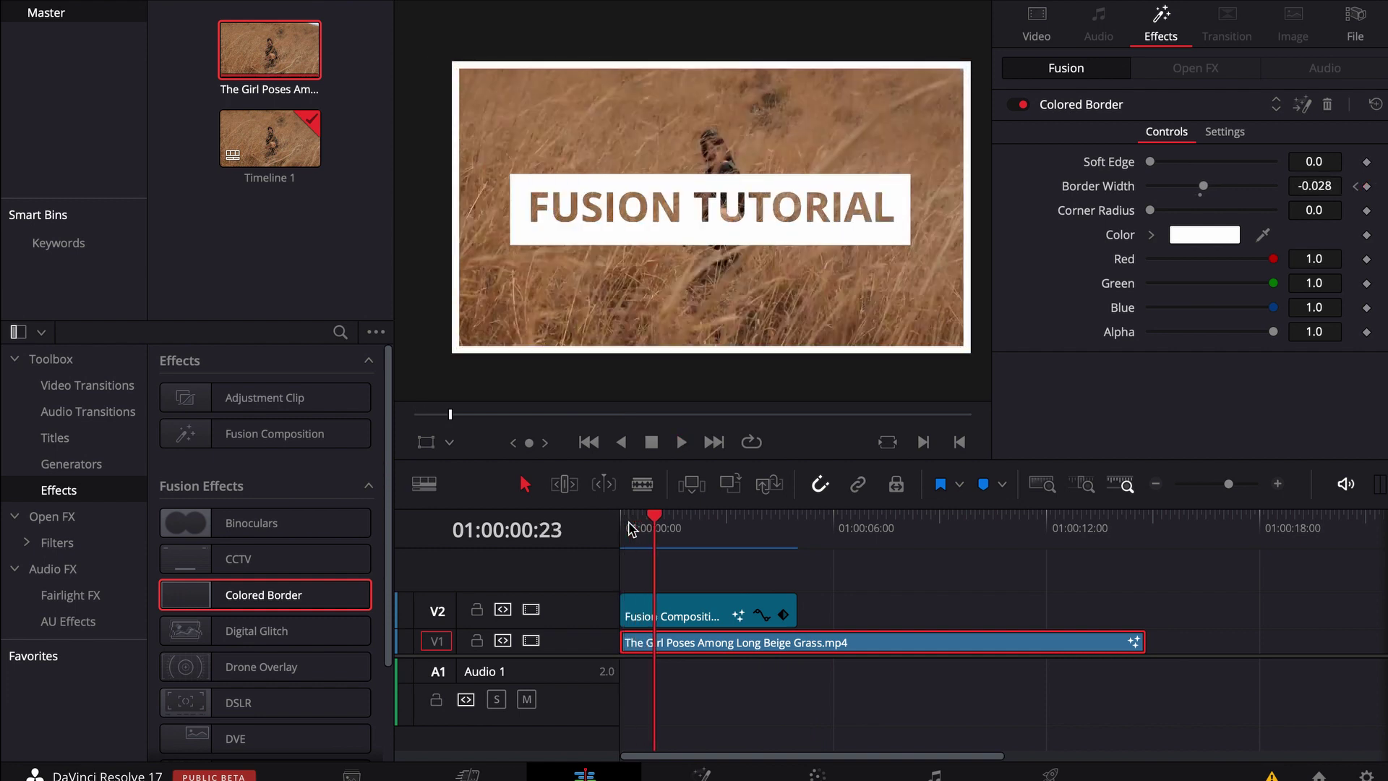
click(752, 528)
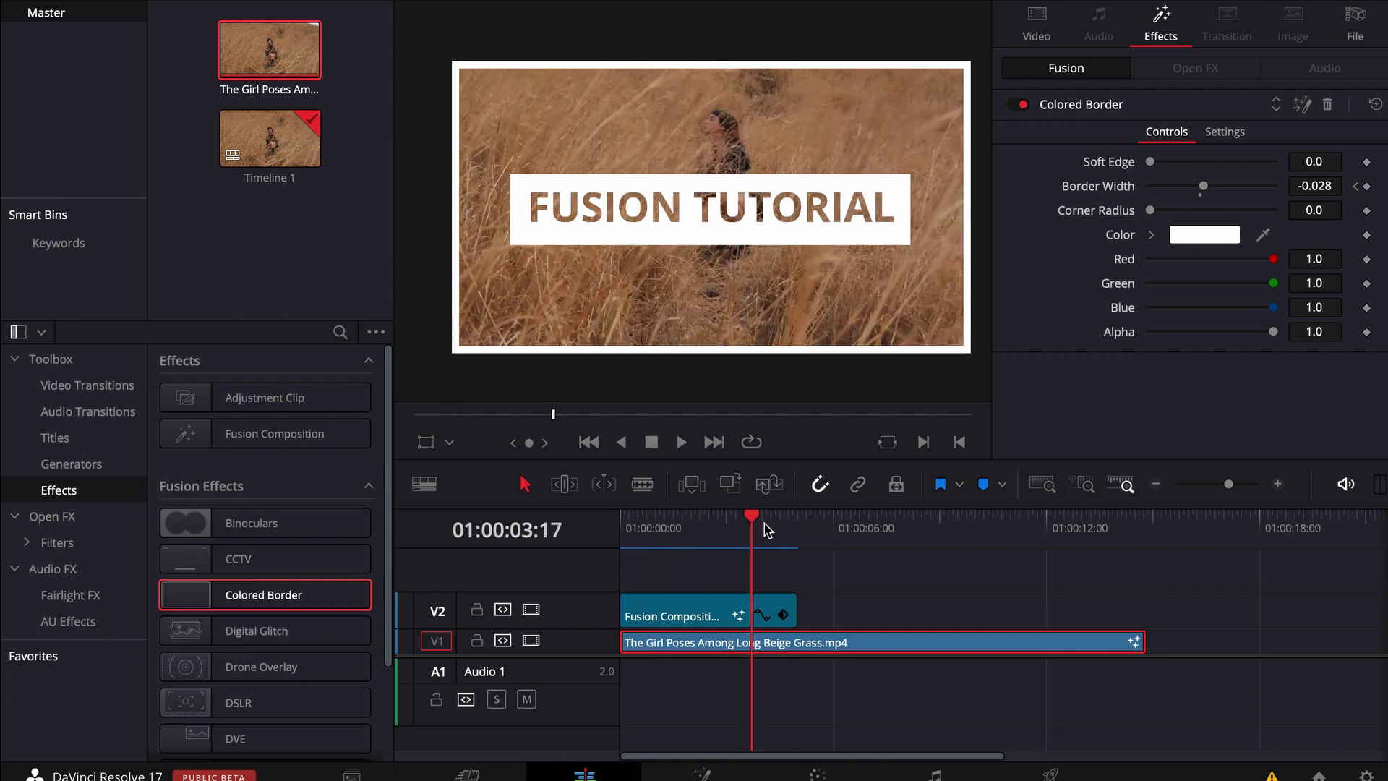
click(706, 602)
Step: On the Fusion page, select Rectangle1 and go to frame 110
click(701, 773)
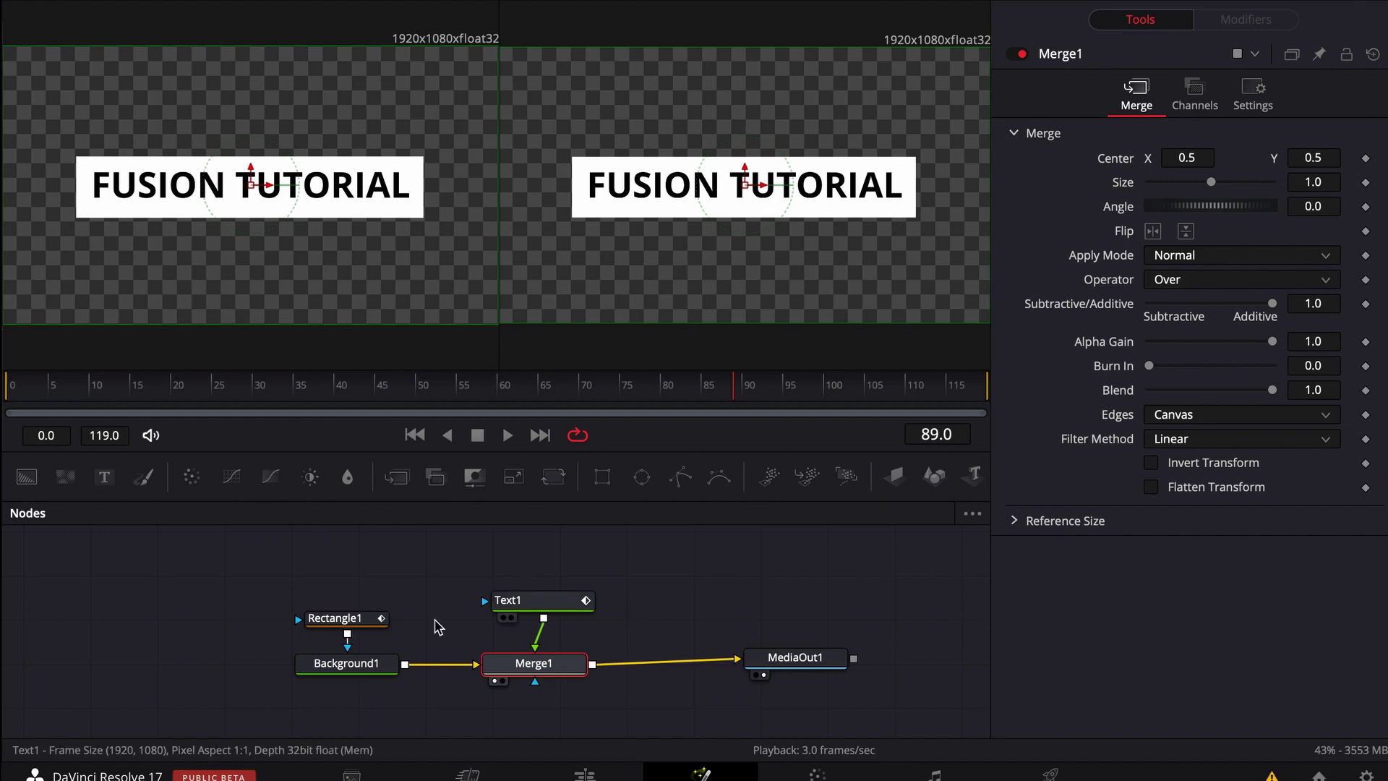
click(336, 617)
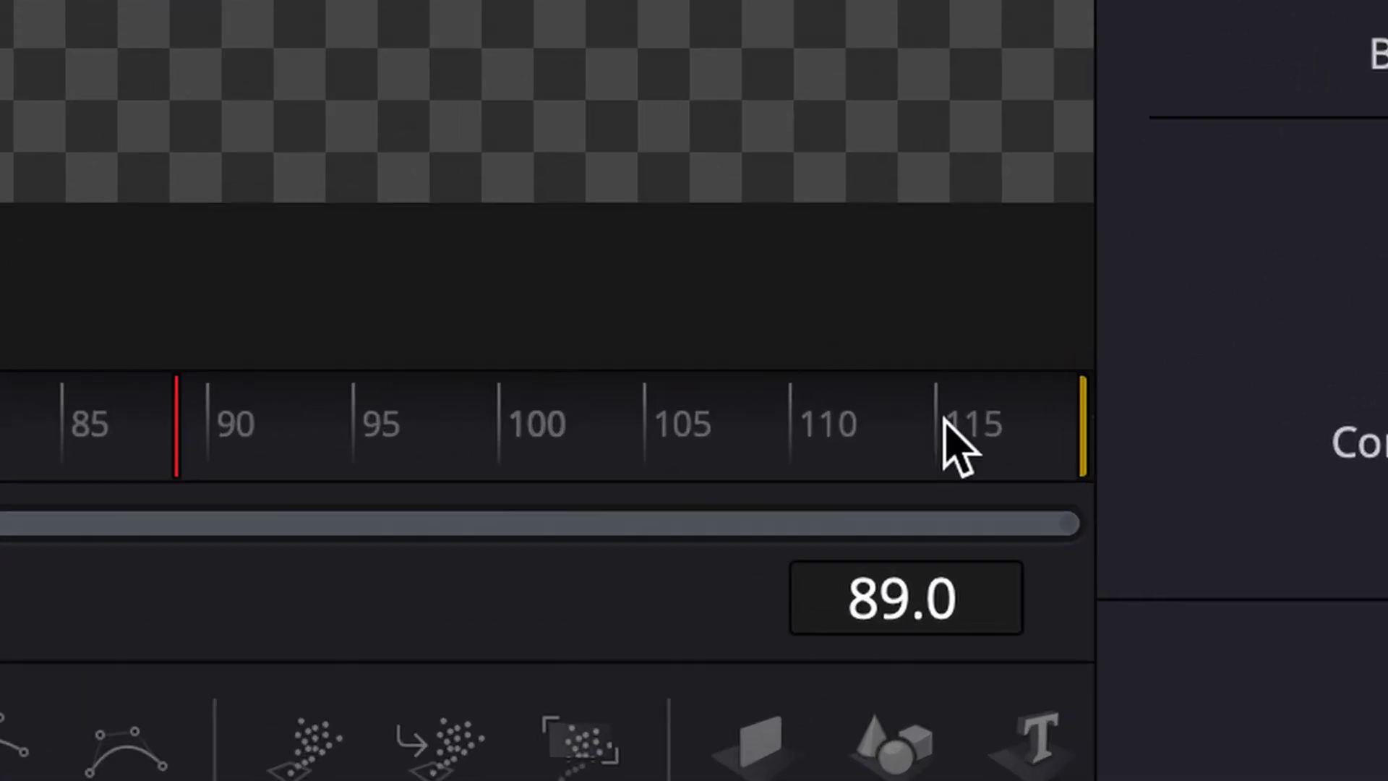
click(942, 383)
drag(910, 427, 945, 443)
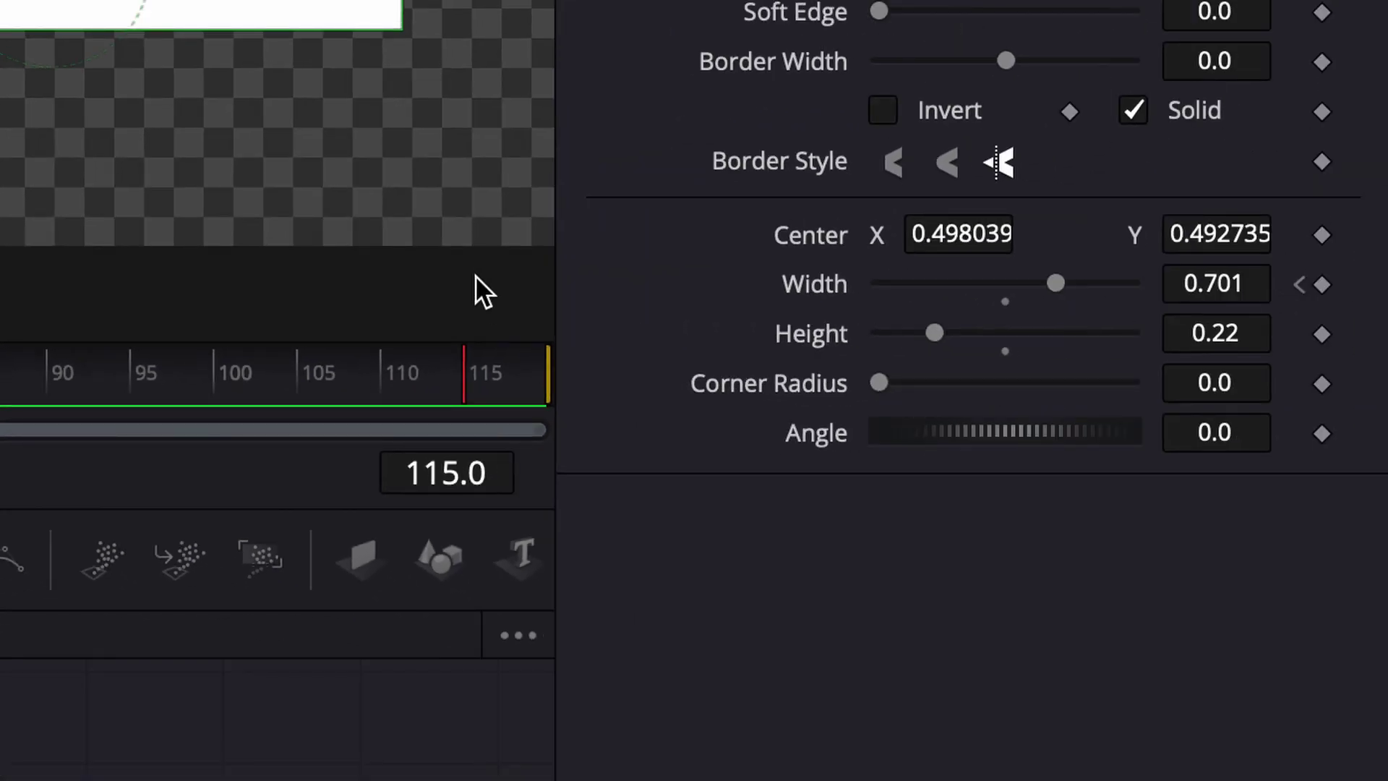
click(381, 368)
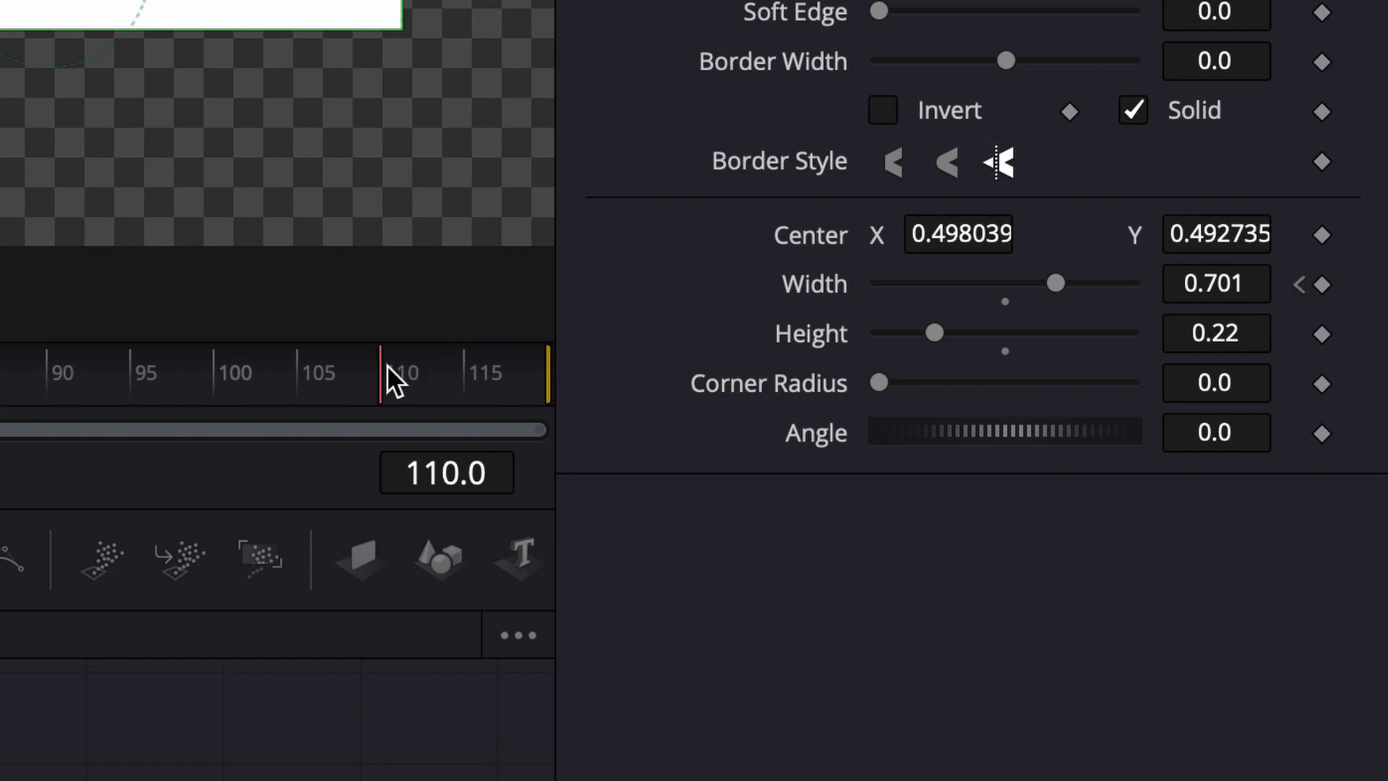
Step: Keyframe the box Width at 0.701 on frame 110 and shrink it to 0.362 by frame 115
click(1321, 284)
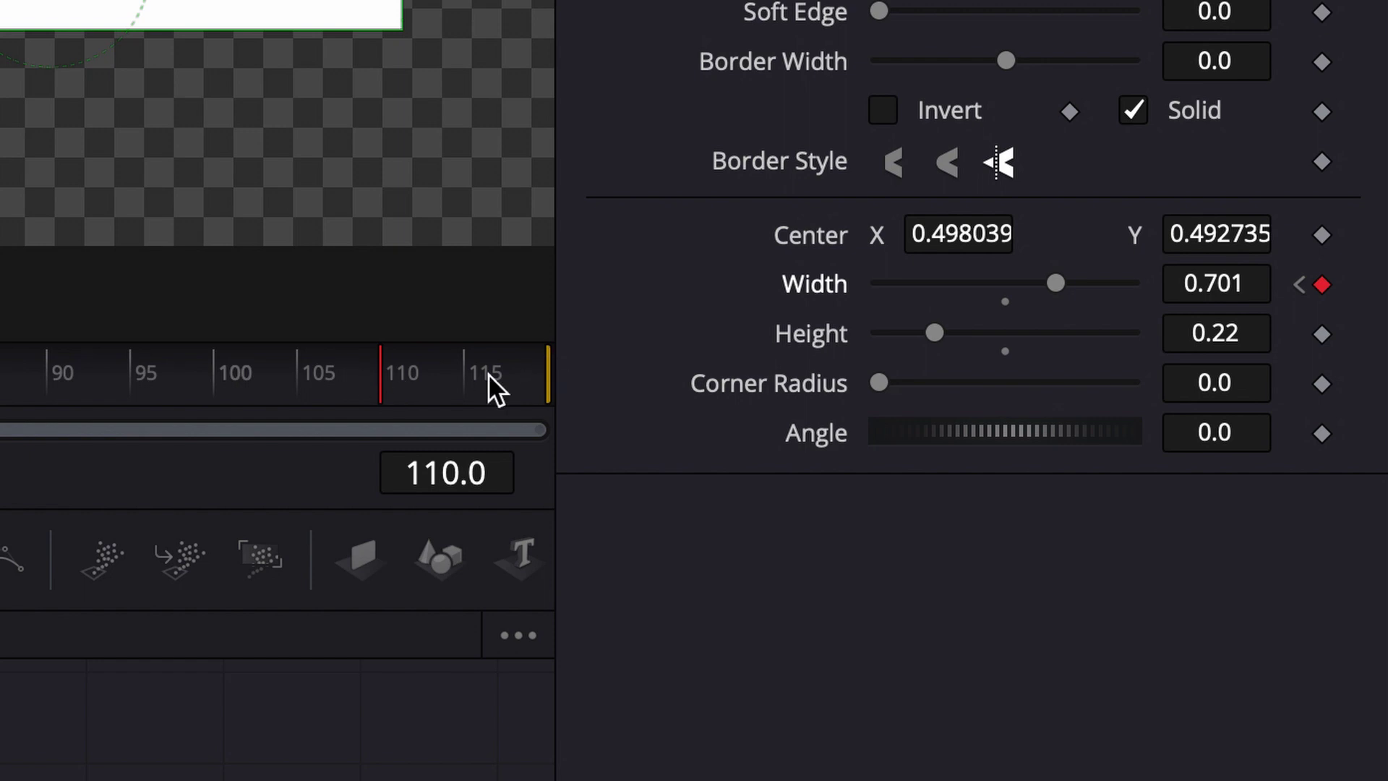
click(466, 376)
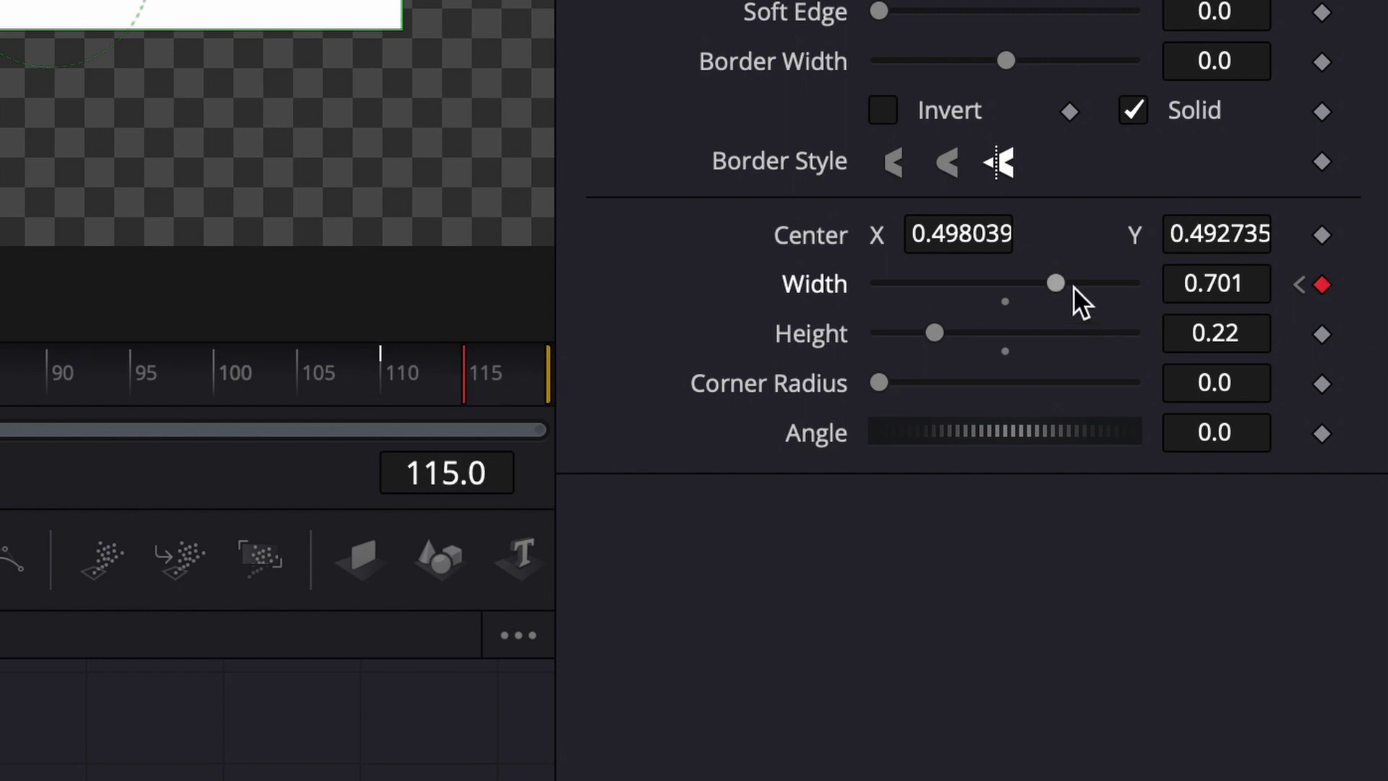
drag(1054, 282, 835, 264)
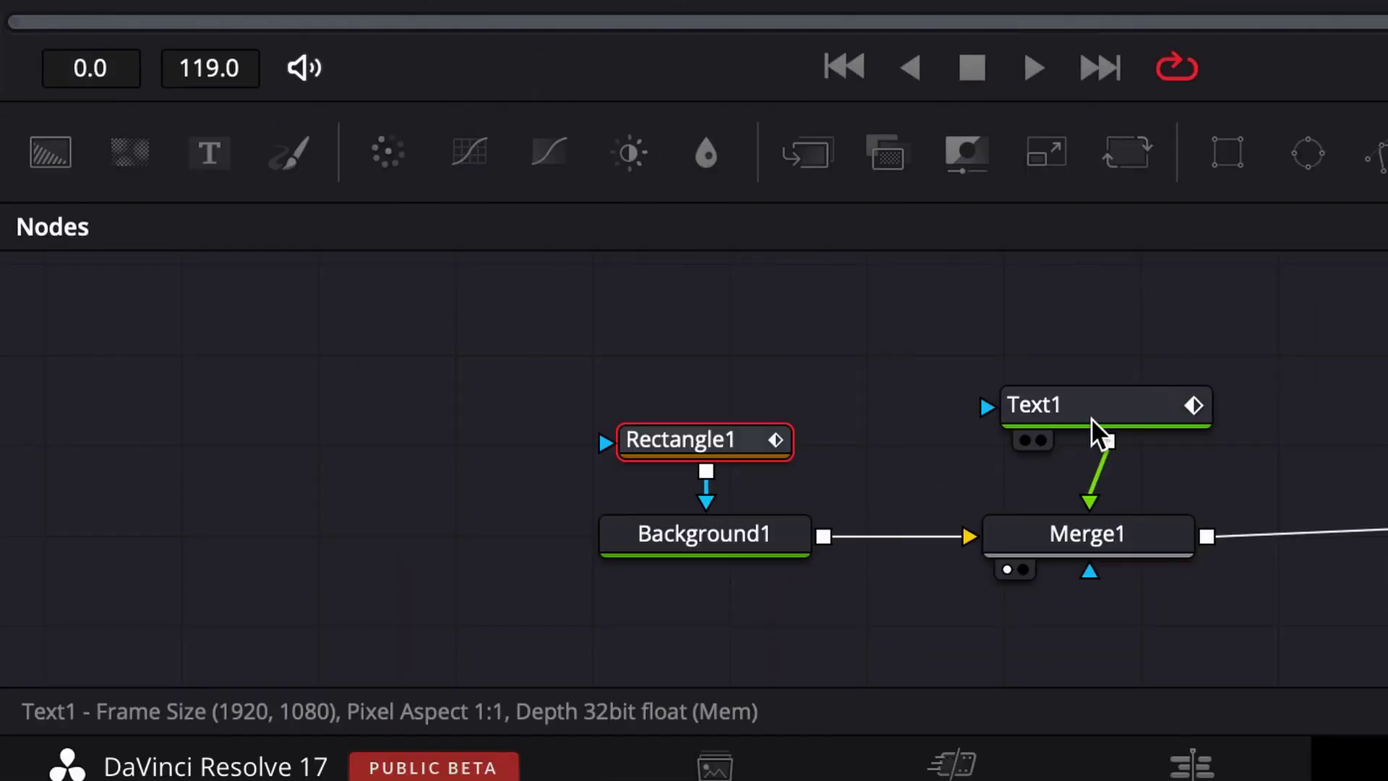
Step: Keyframe Text1's Write On at frame 110, then drag Start and End to 1.0 at frame 115
click(1069, 415)
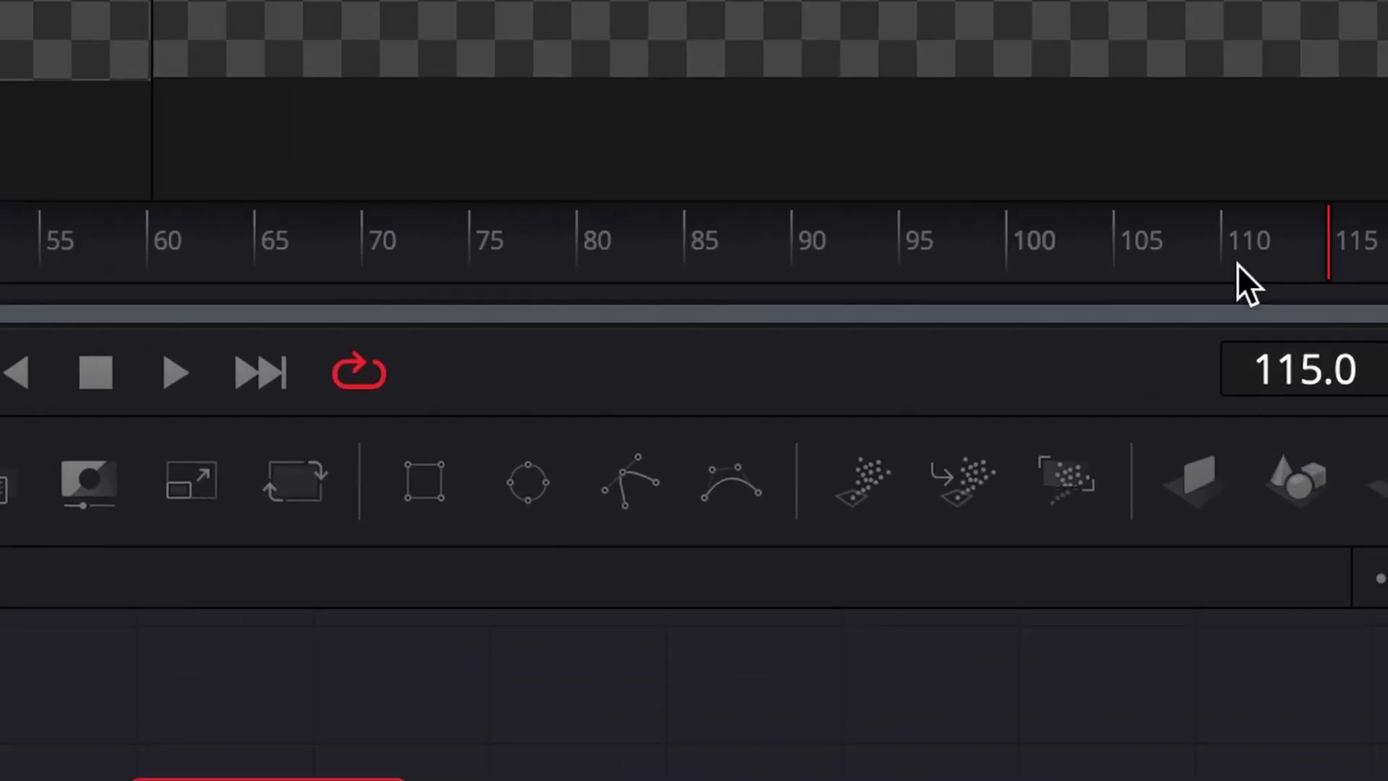
click(1291, 248)
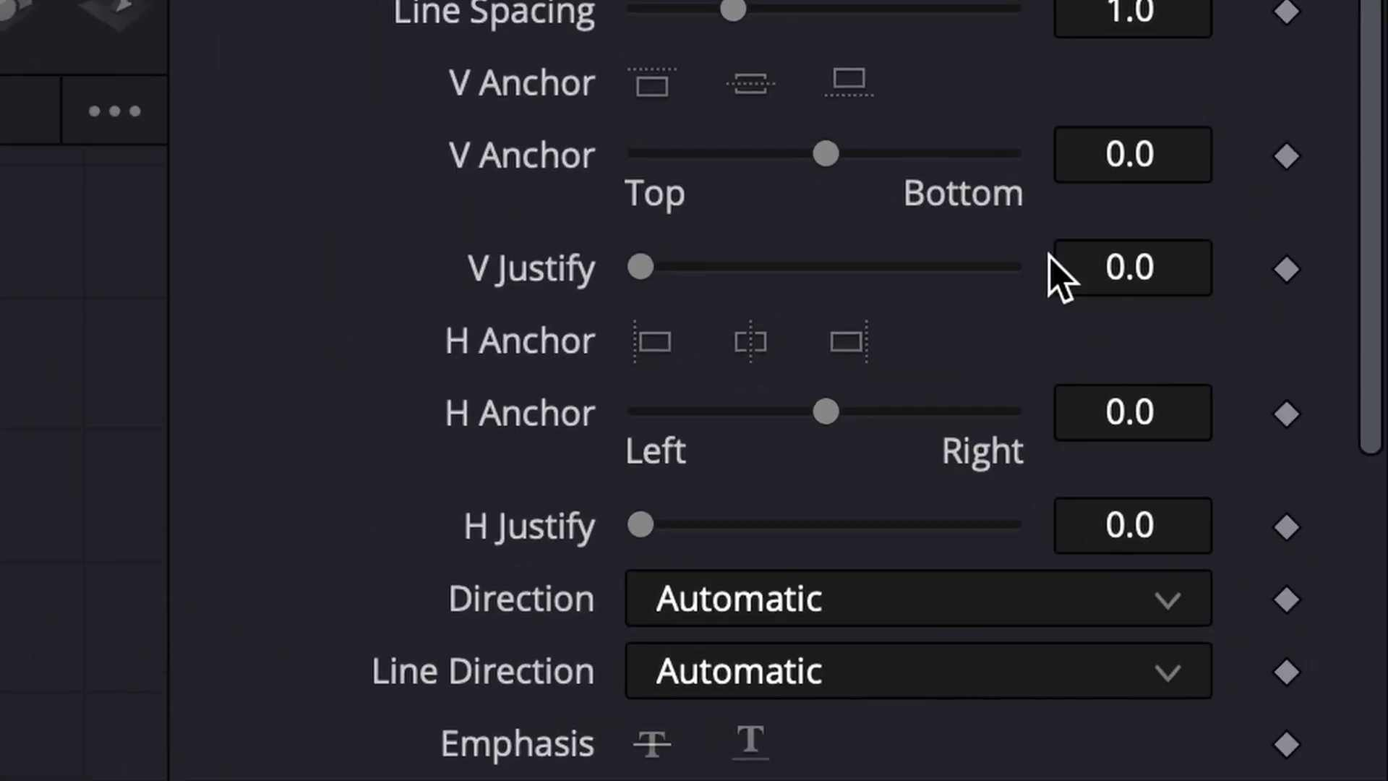
scroll(1049, 254, down, 5)
click(1287, 435)
click(734, 341)
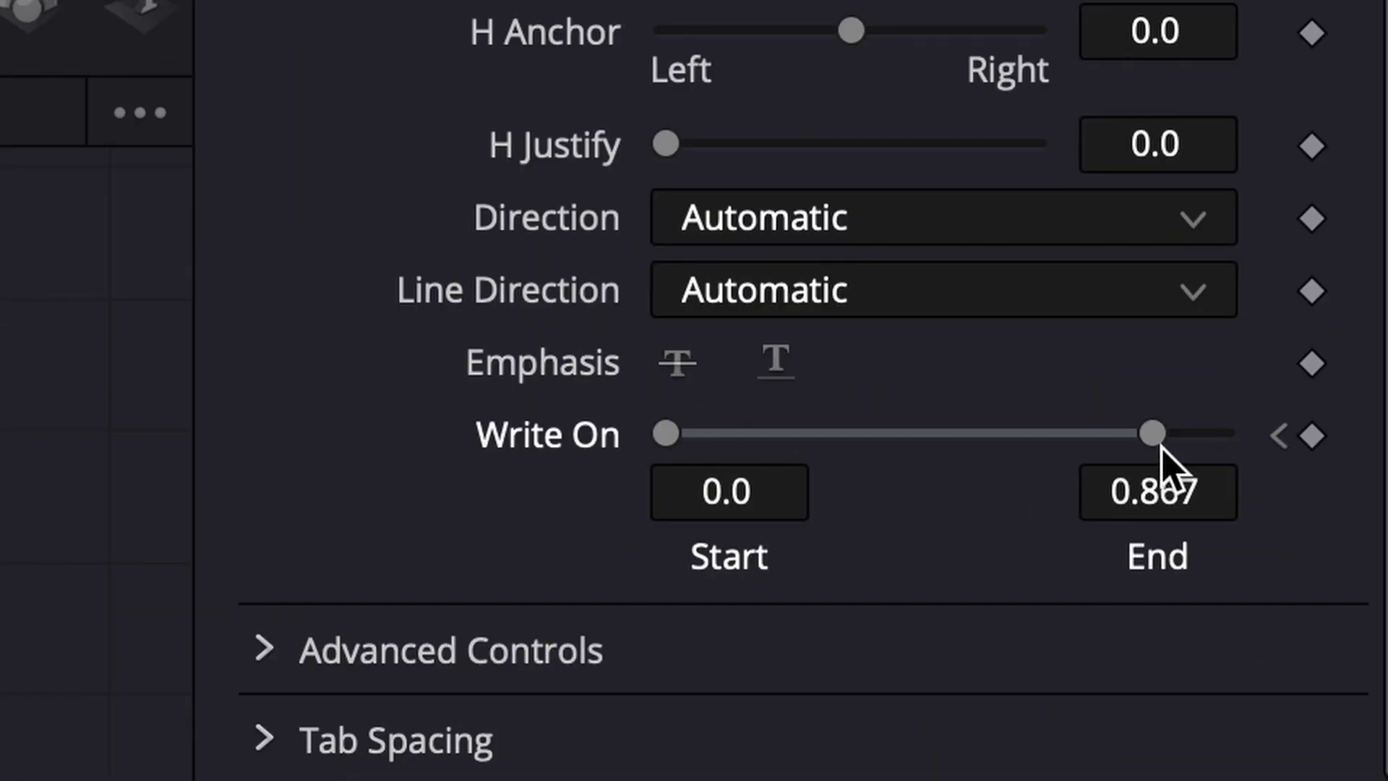
drag(1152, 443, 1298, 481)
drag(668, 438, 1338, 437)
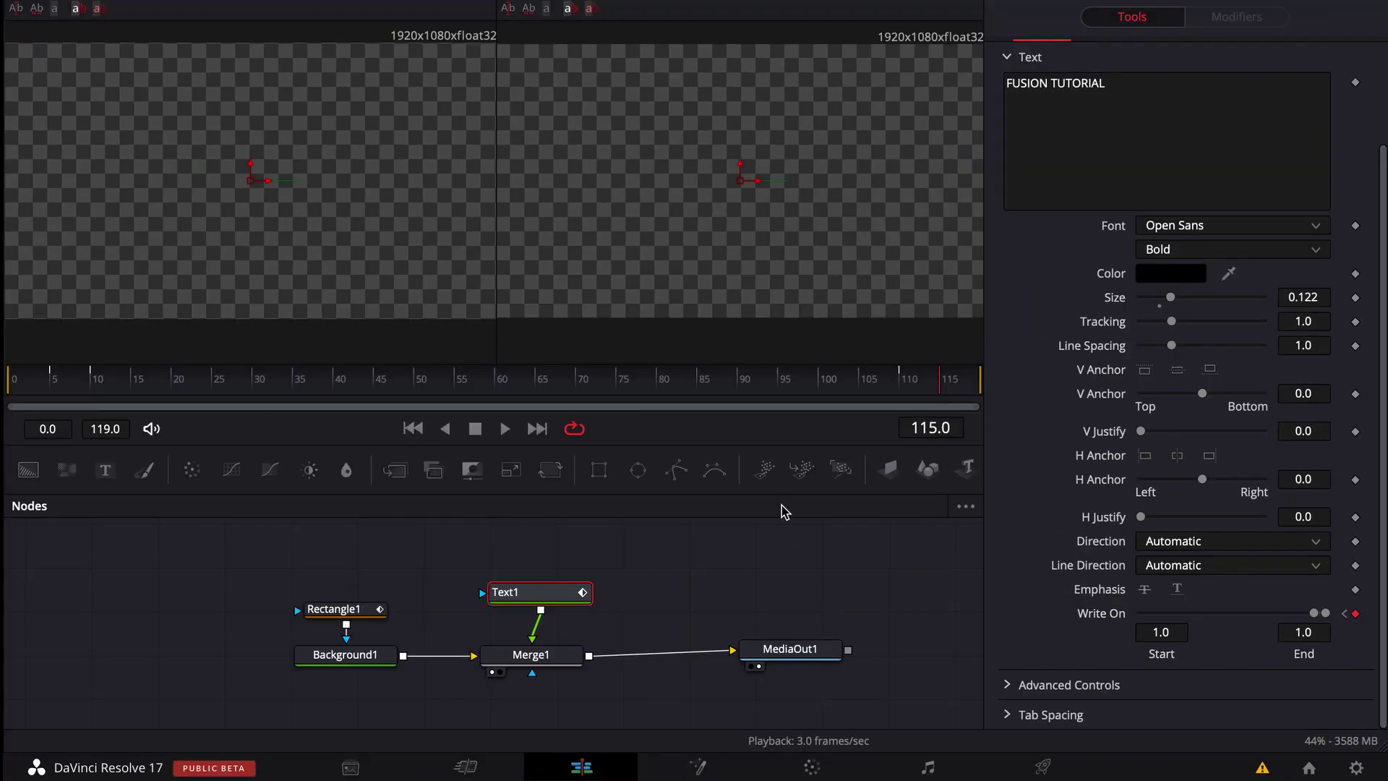
Step: Back on the Edit page, select the grass clip at 01:00:05:00 and show its effect settings
key(shift+4)
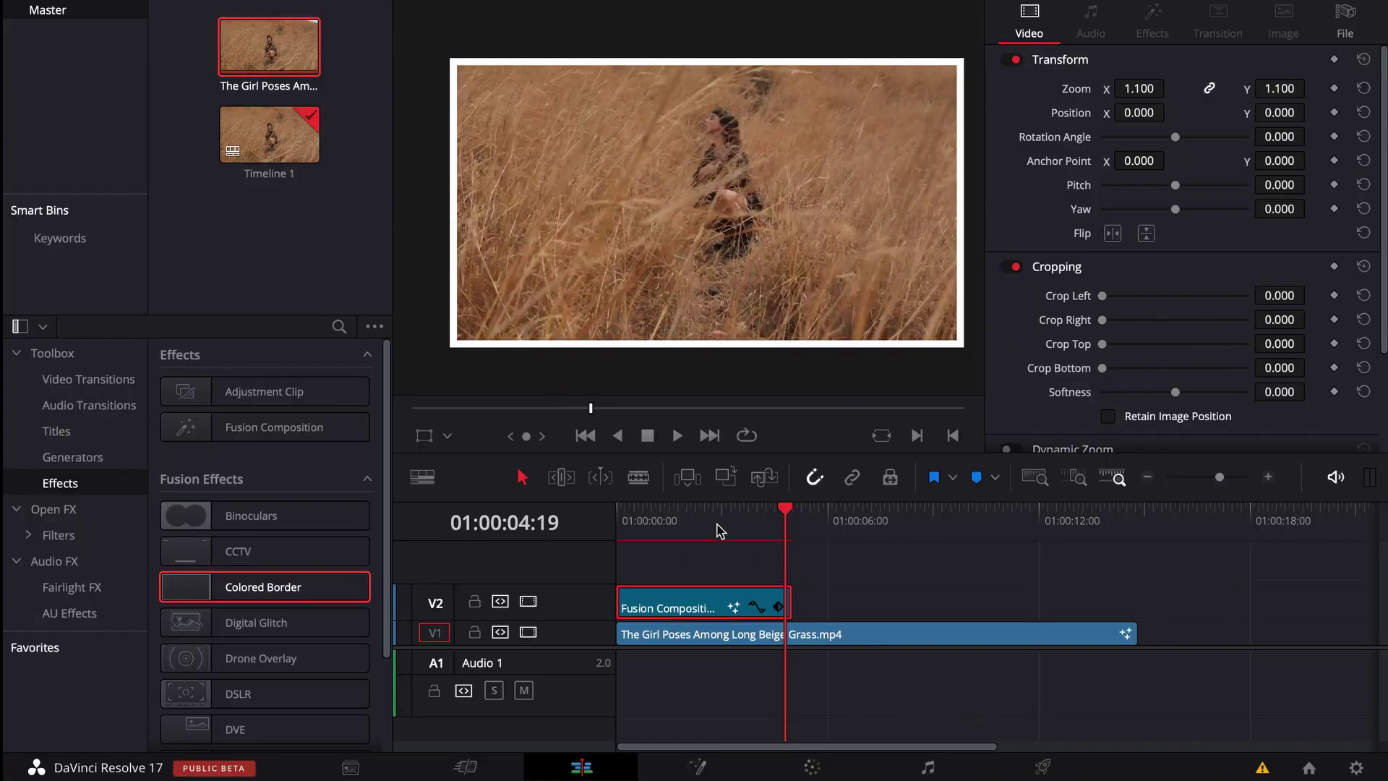
click(763, 516)
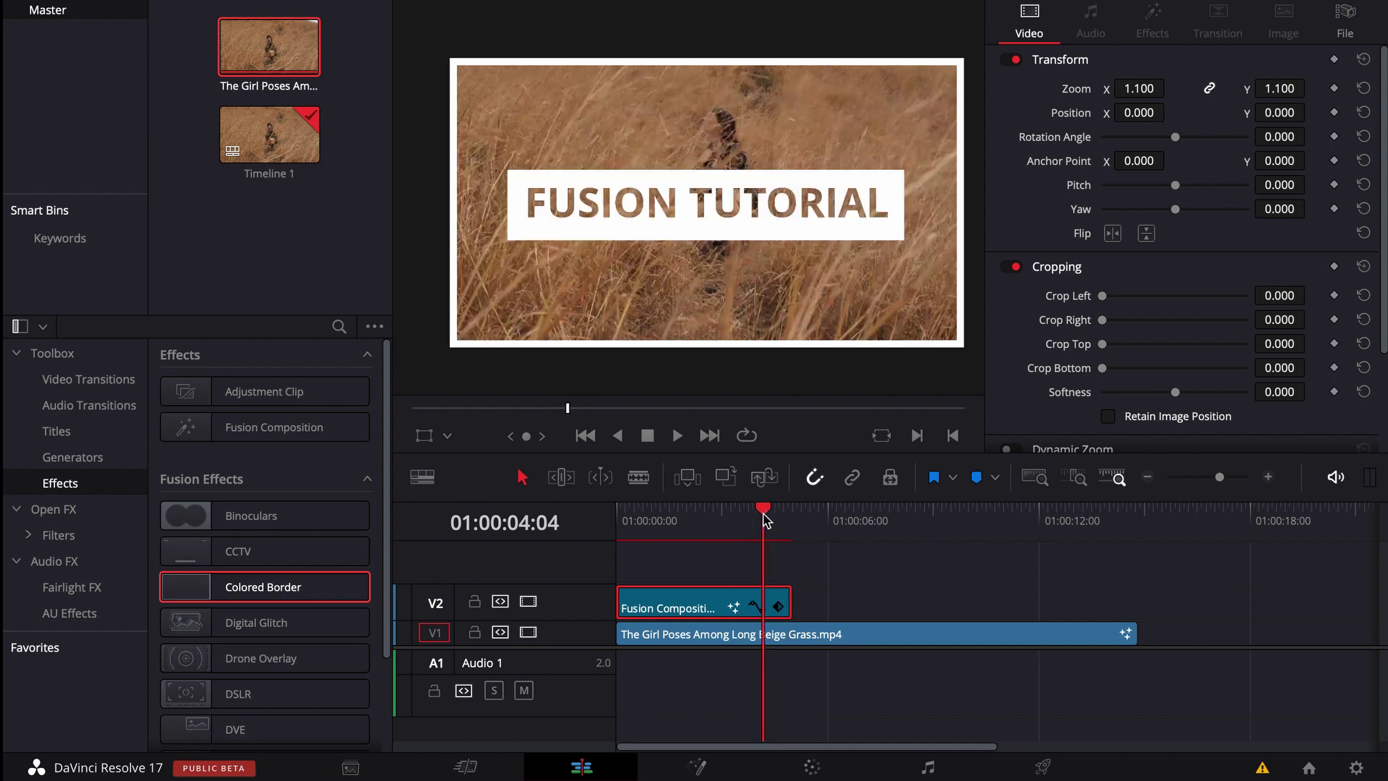
drag(764, 519, 772, 518)
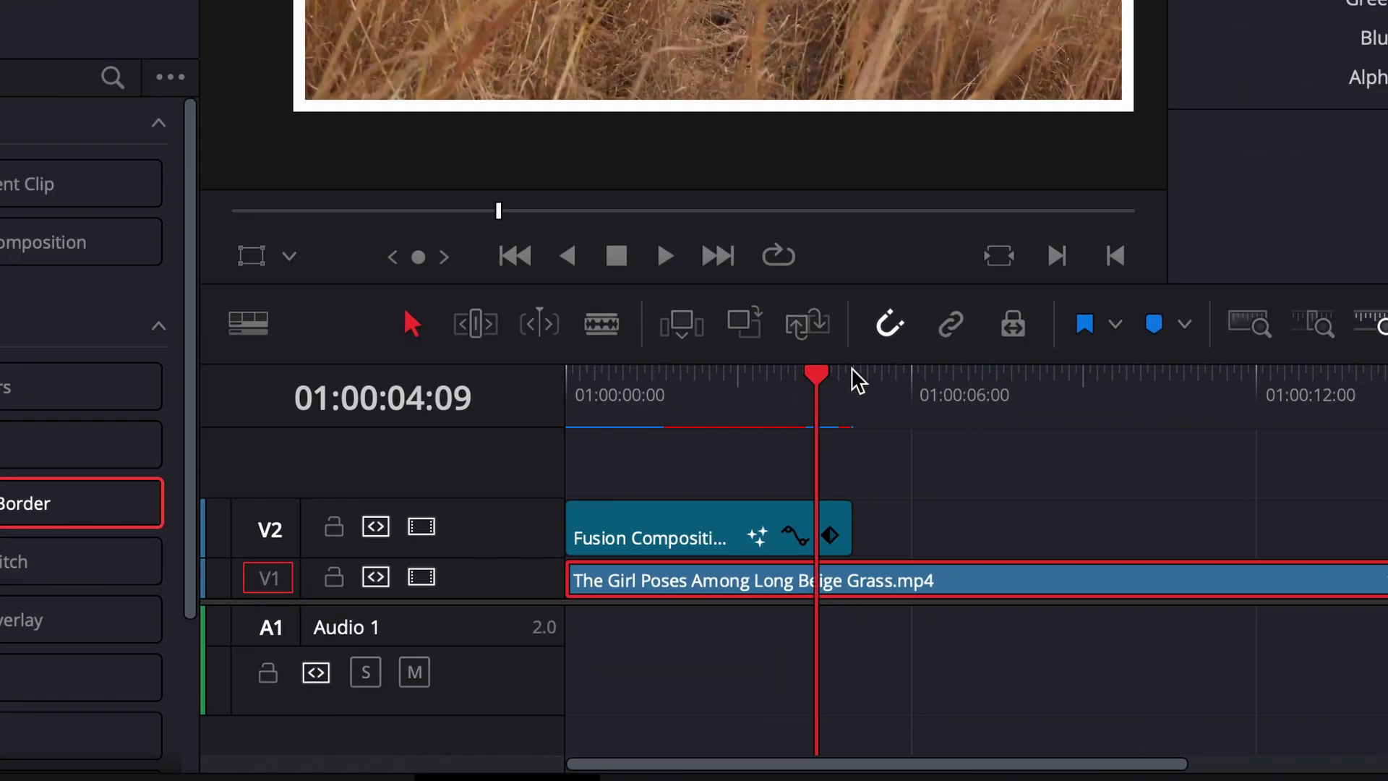
click(794, 511)
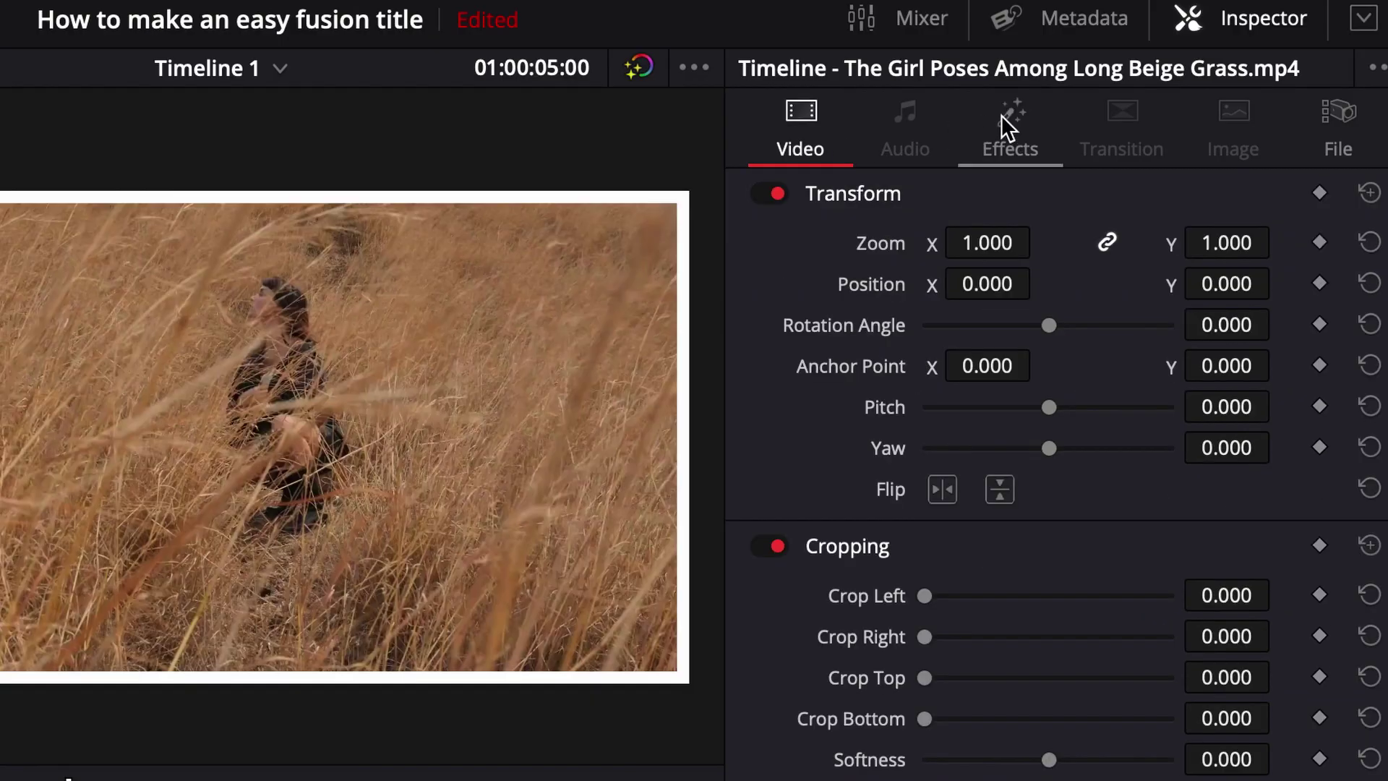
click(1006, 127)
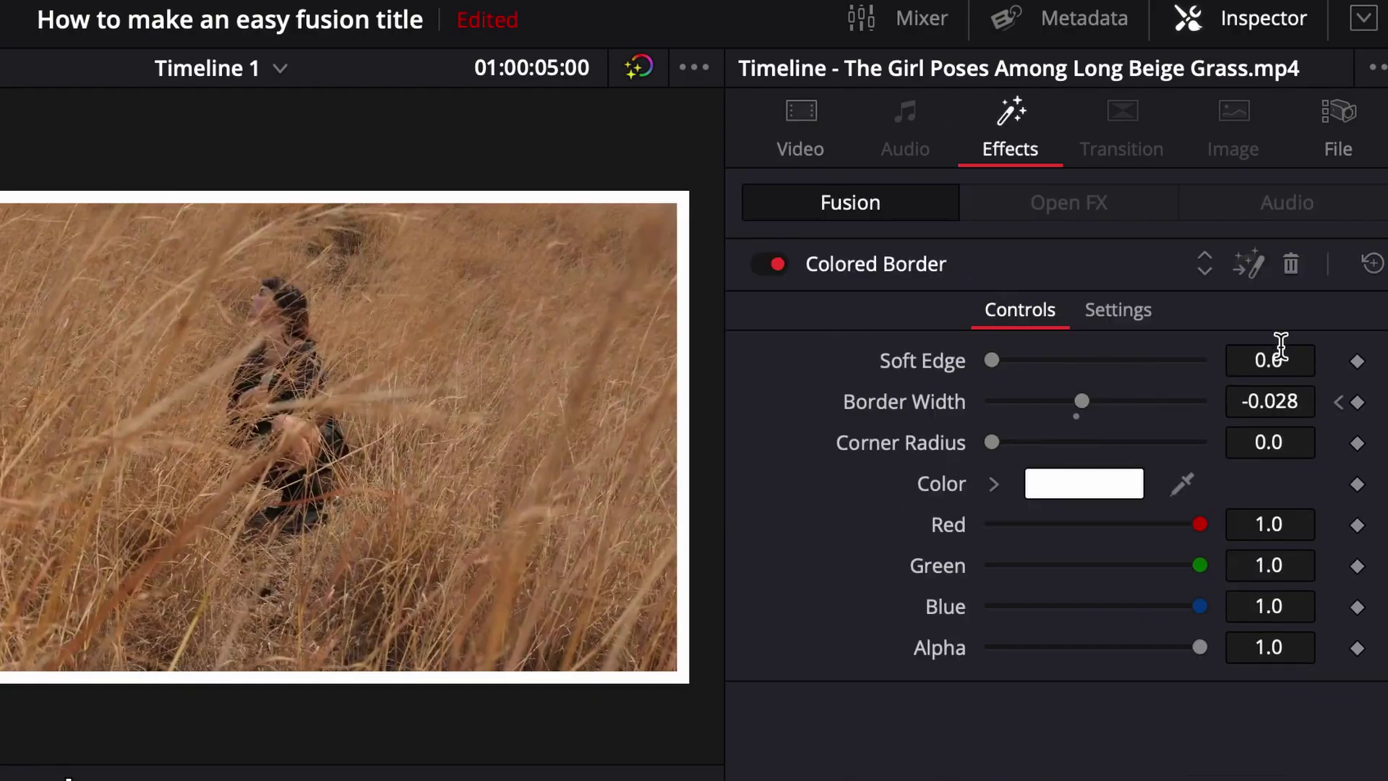
Step: Keyframe Border Width at 01:00:05:00, then set it to 0.01 one frame later
click(1357, 403)
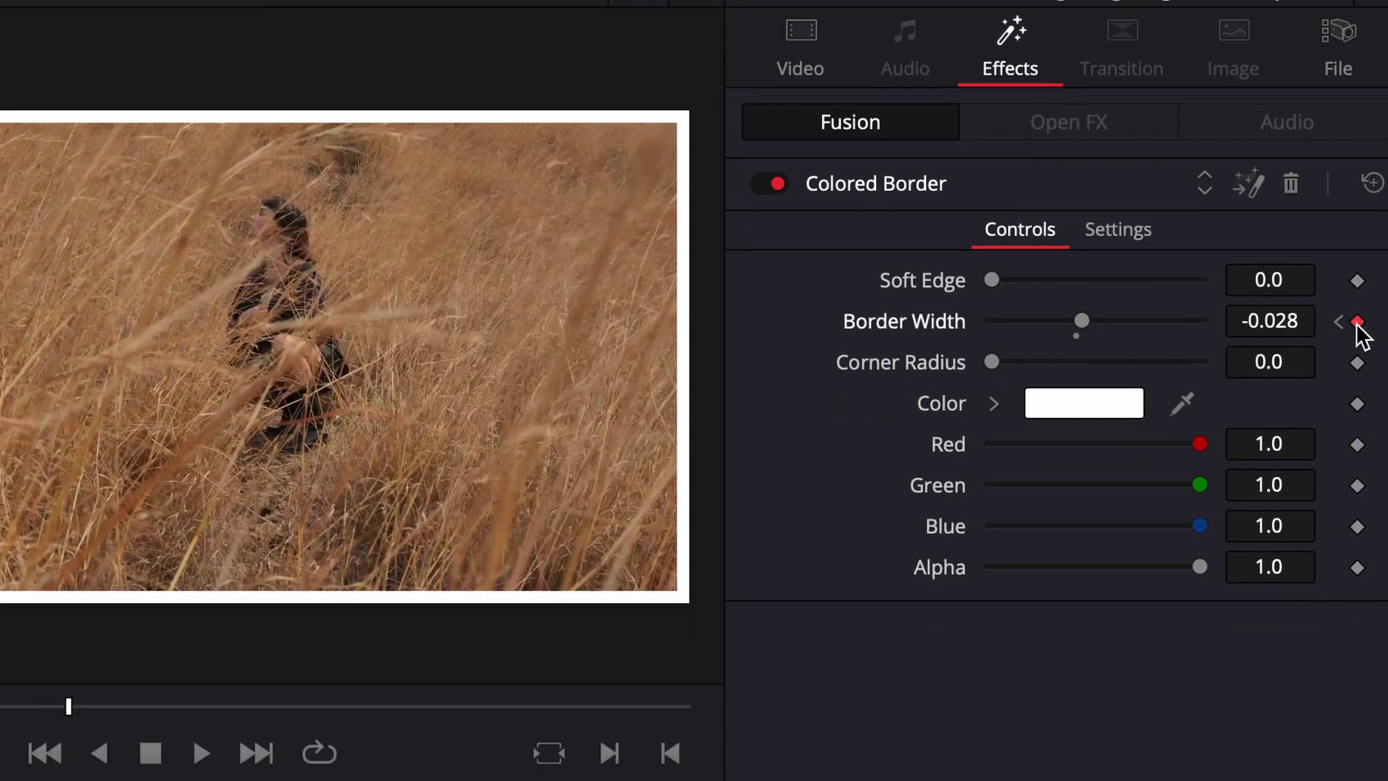
key(Right)
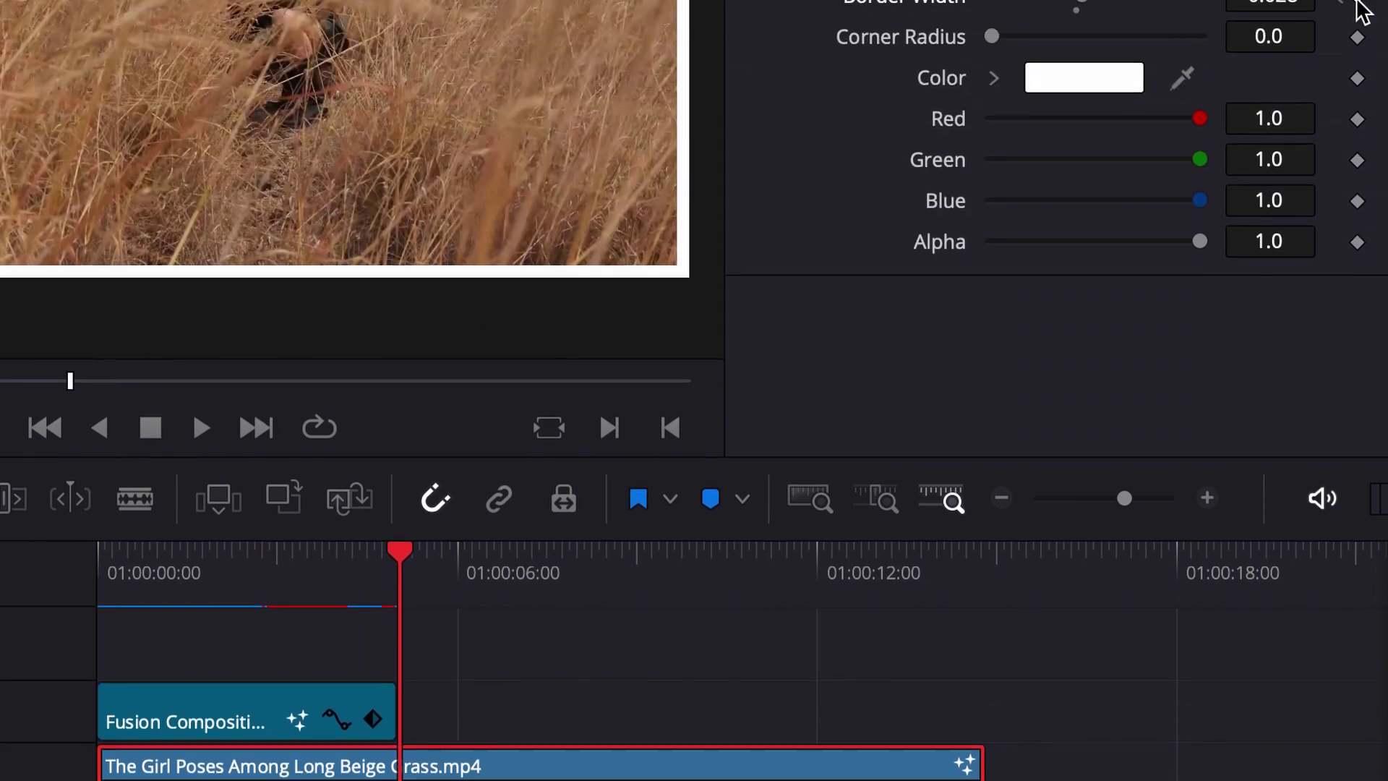
click(1357, 233)
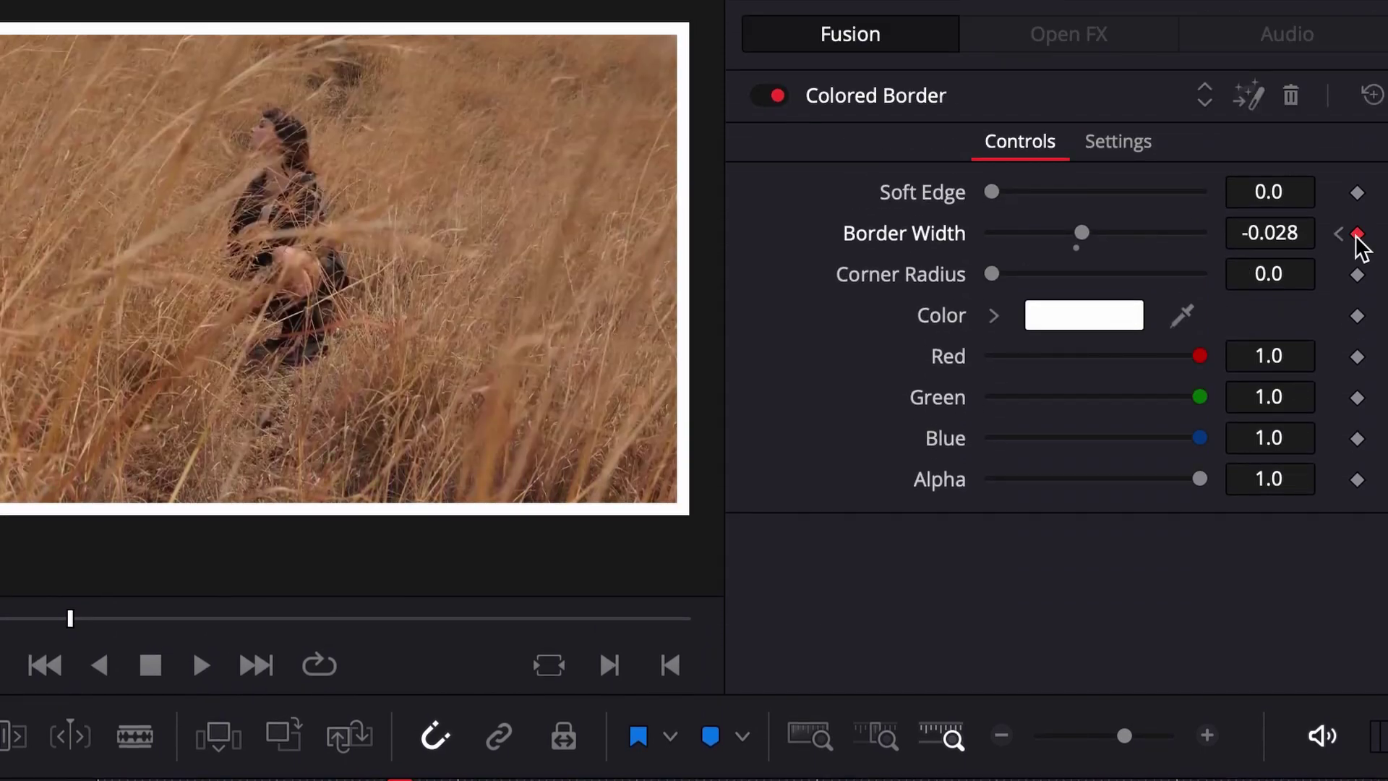
drag(1082, 233, 1101, 233)
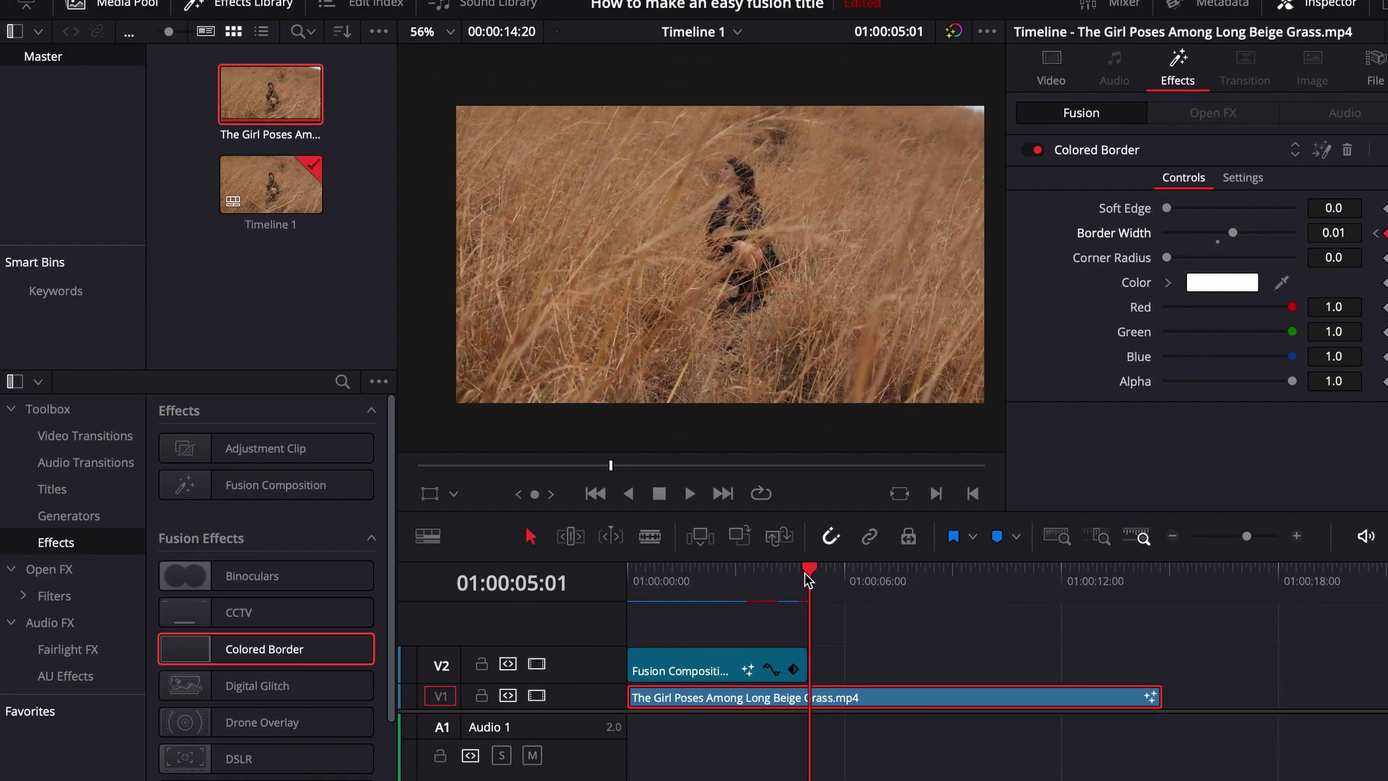
Step: Play the ending to check the border, then return to the timeline start
key(Left)
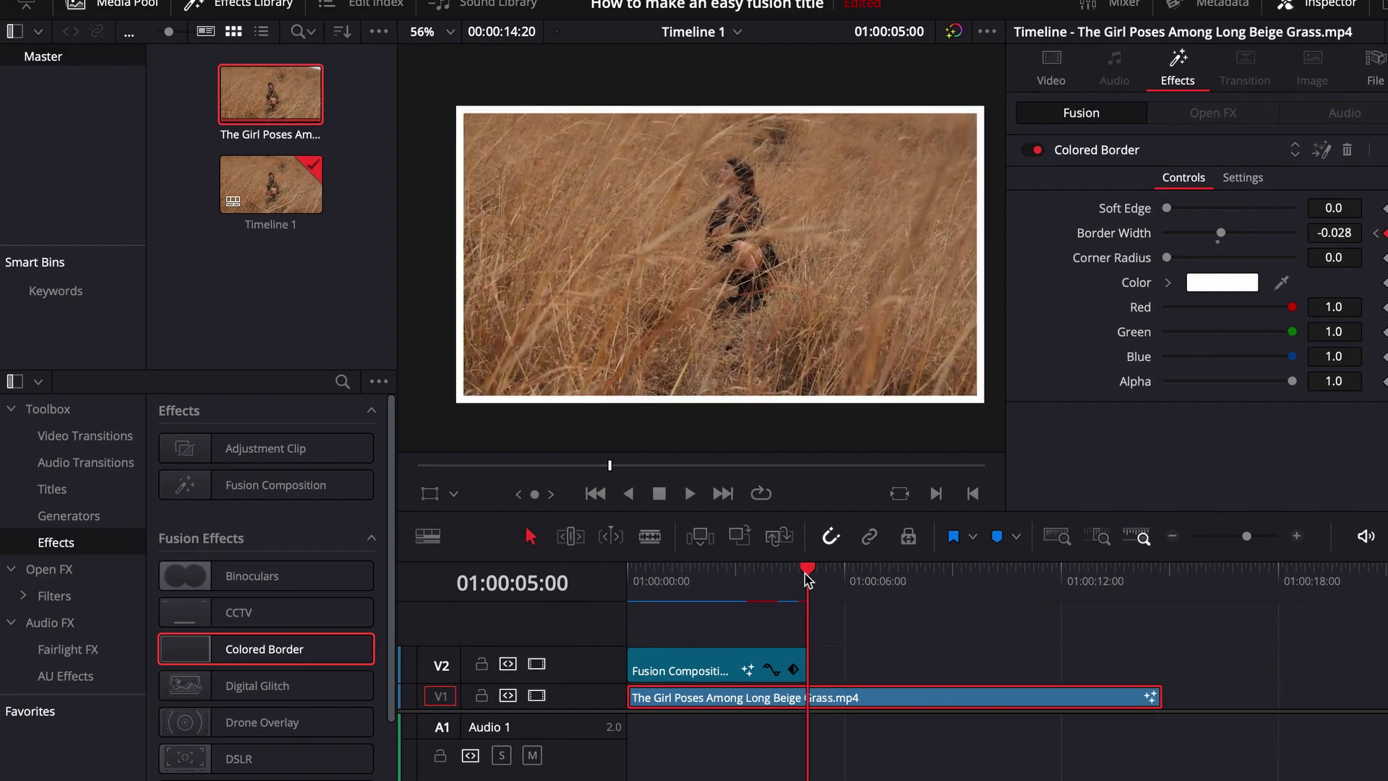
key(space)
drag(809, 578, 597, 576)
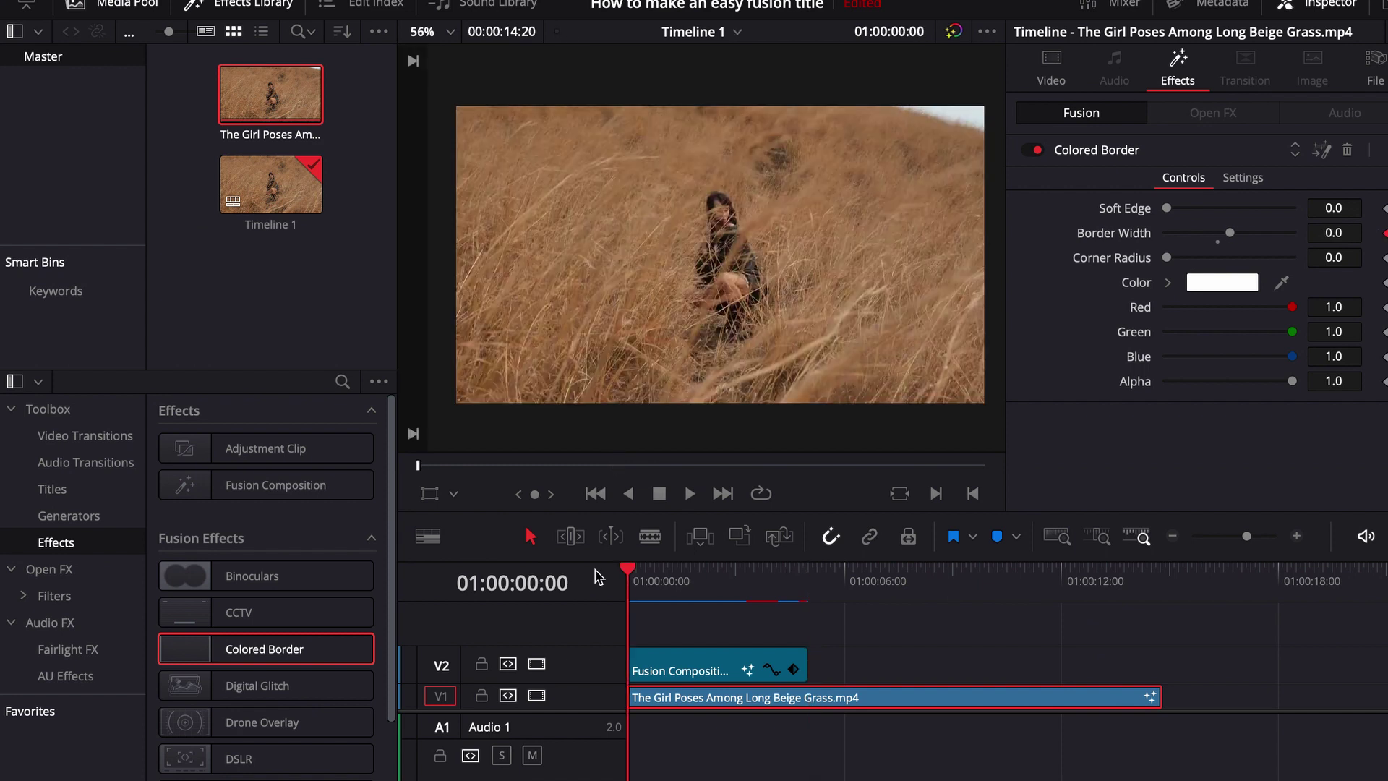